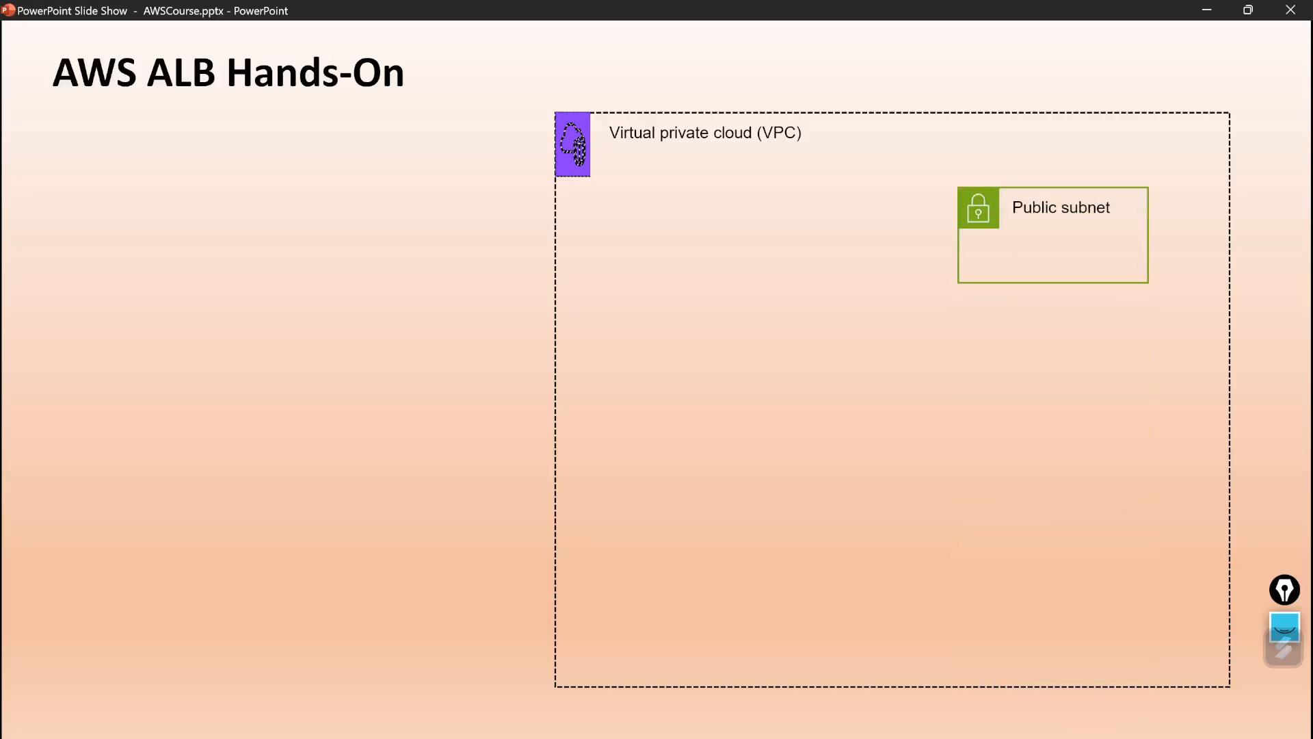
{"action": "key", "text": "Right"}
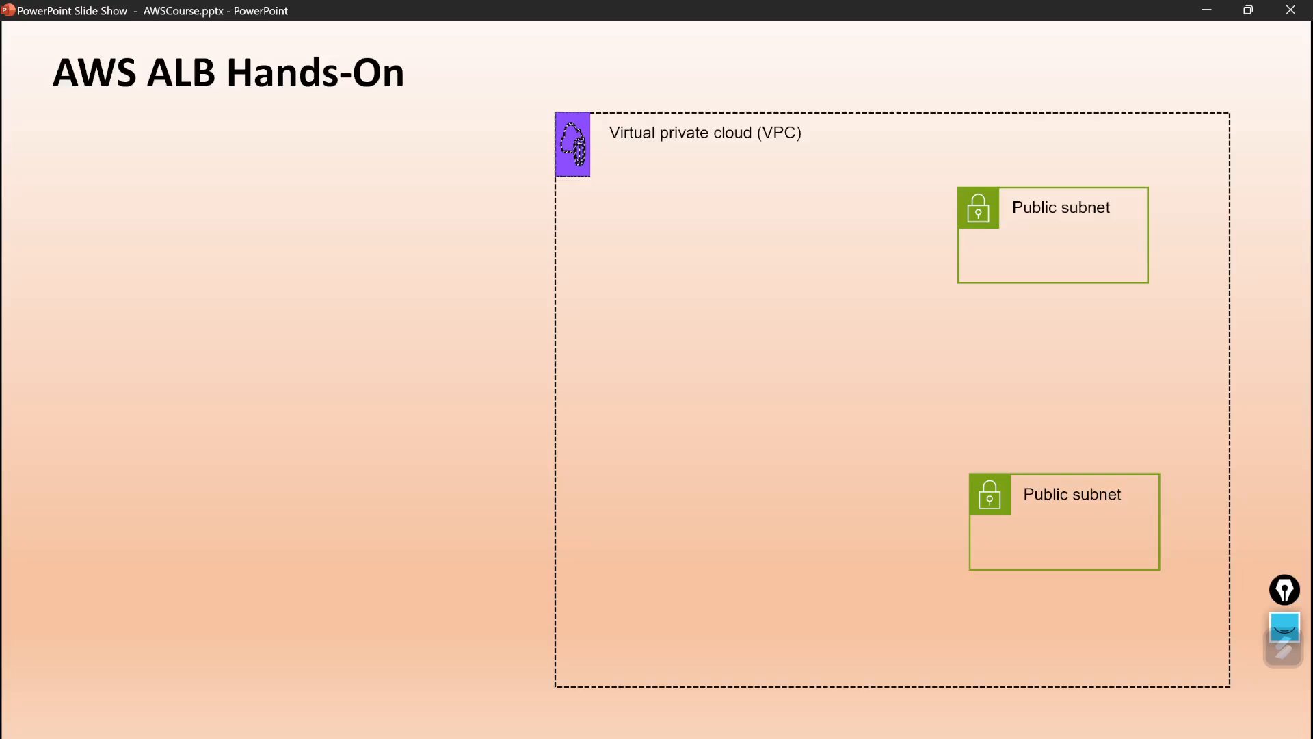
{"action": "key", "text": "Right"}
{"action": "key", "text": "Right"}
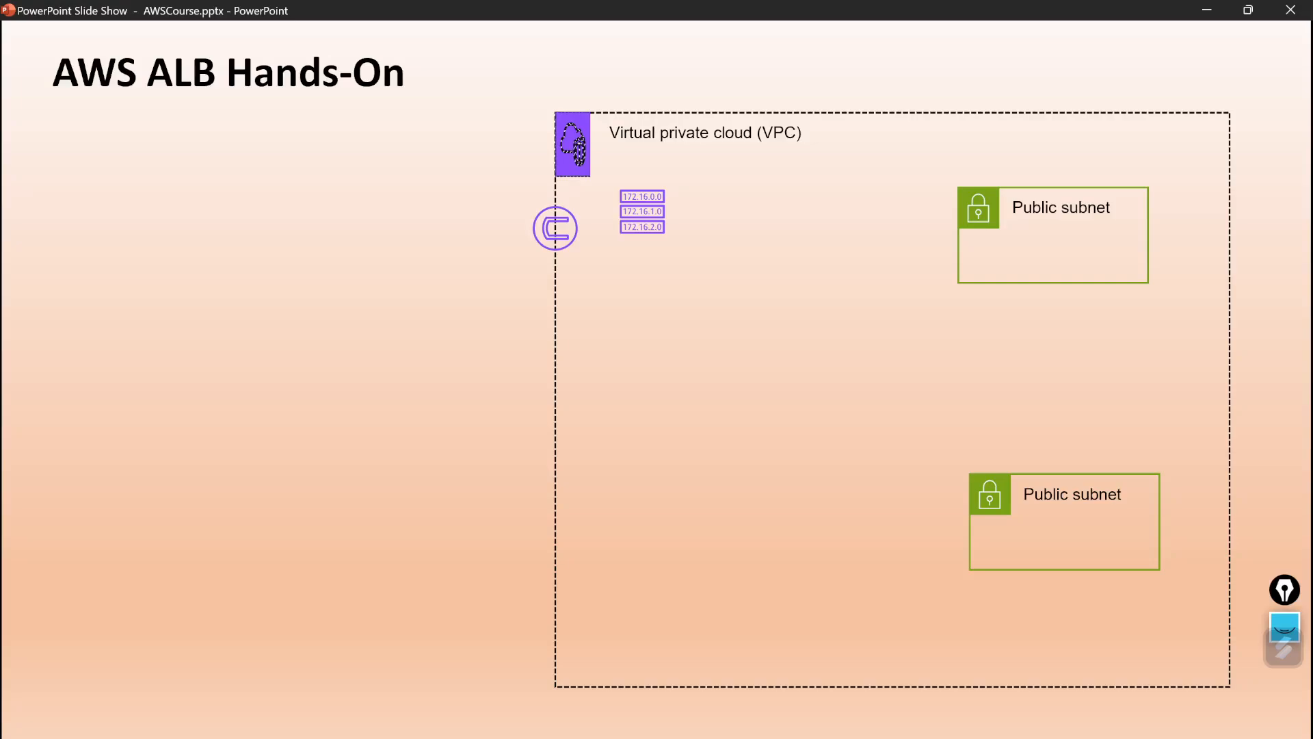
{"action": "key", "text": "Right"}
{"action": "key", "text": "Right"}
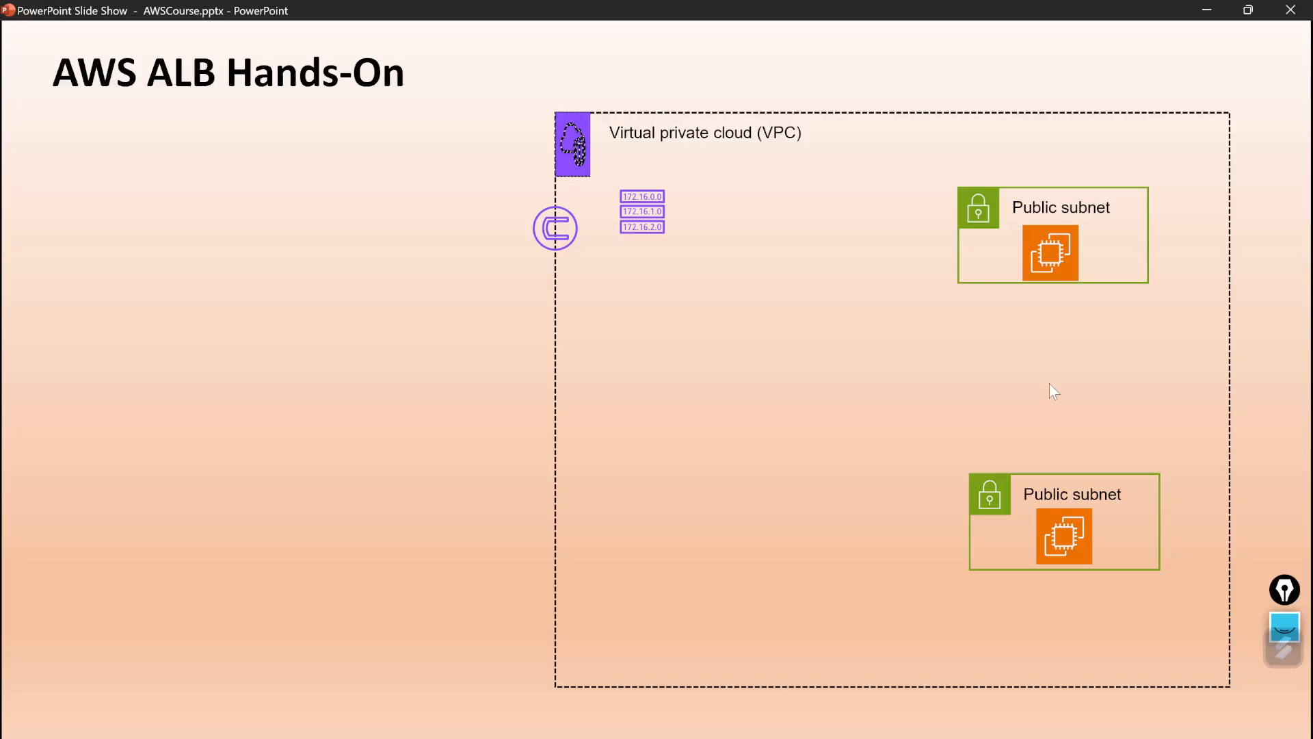
{"action": "key", "text": "Right"}
{"action": "key", "text": "Right"}
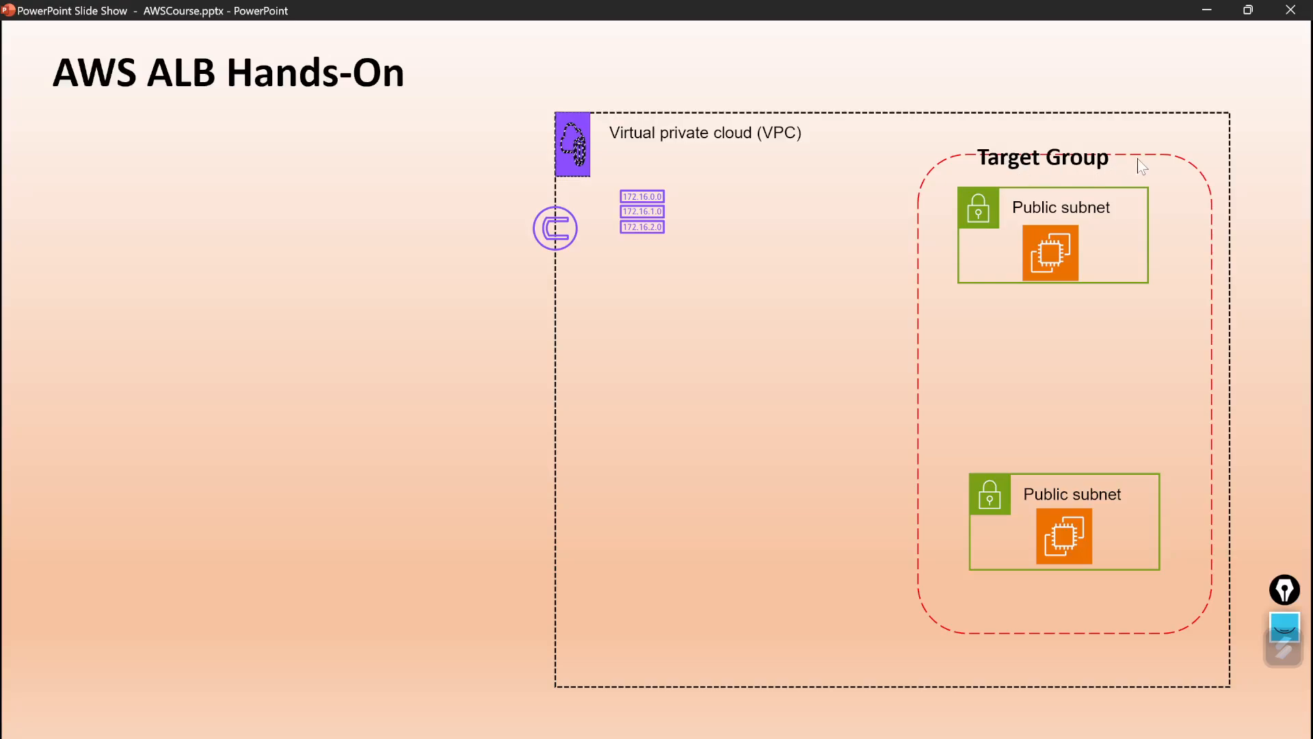
{"action": "left_click", "coordinate": [692, 490]}
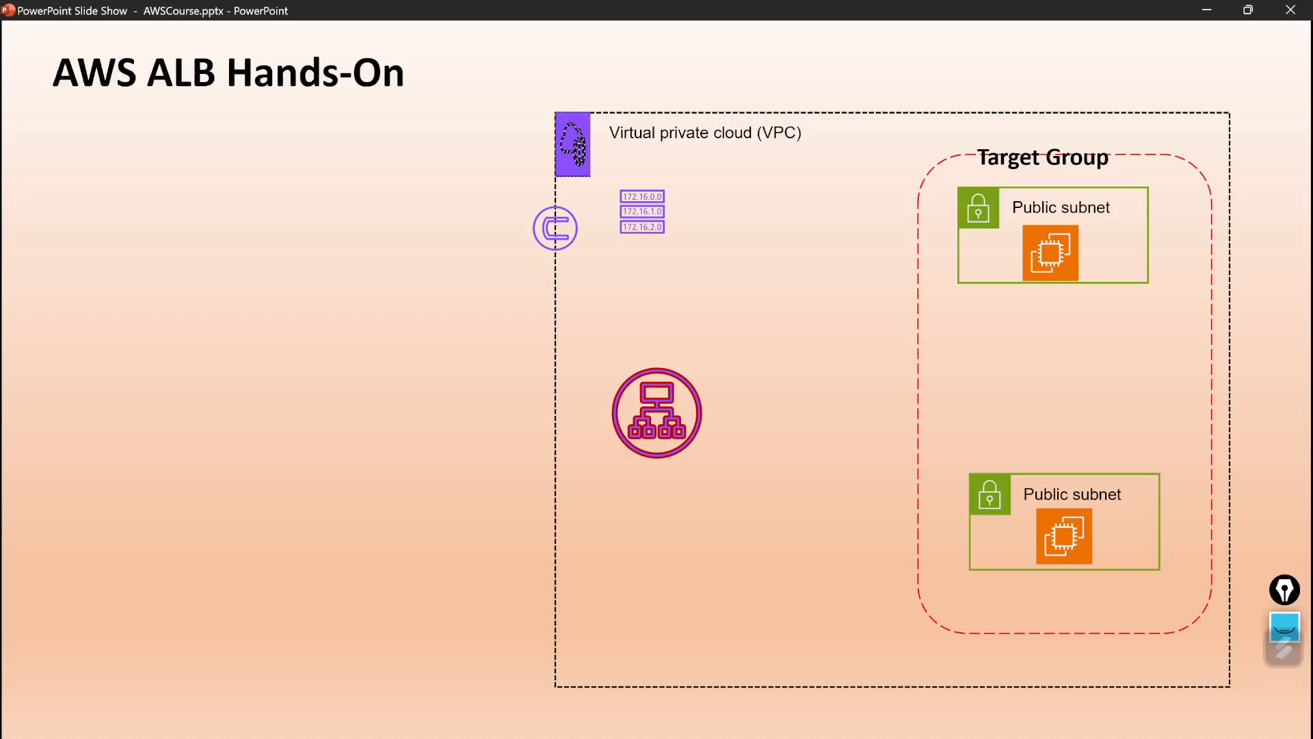
{"action": "key", "text": "Right"}
{"action": "key", "text": "Right"}
{"action": "key", "text": "Right"}
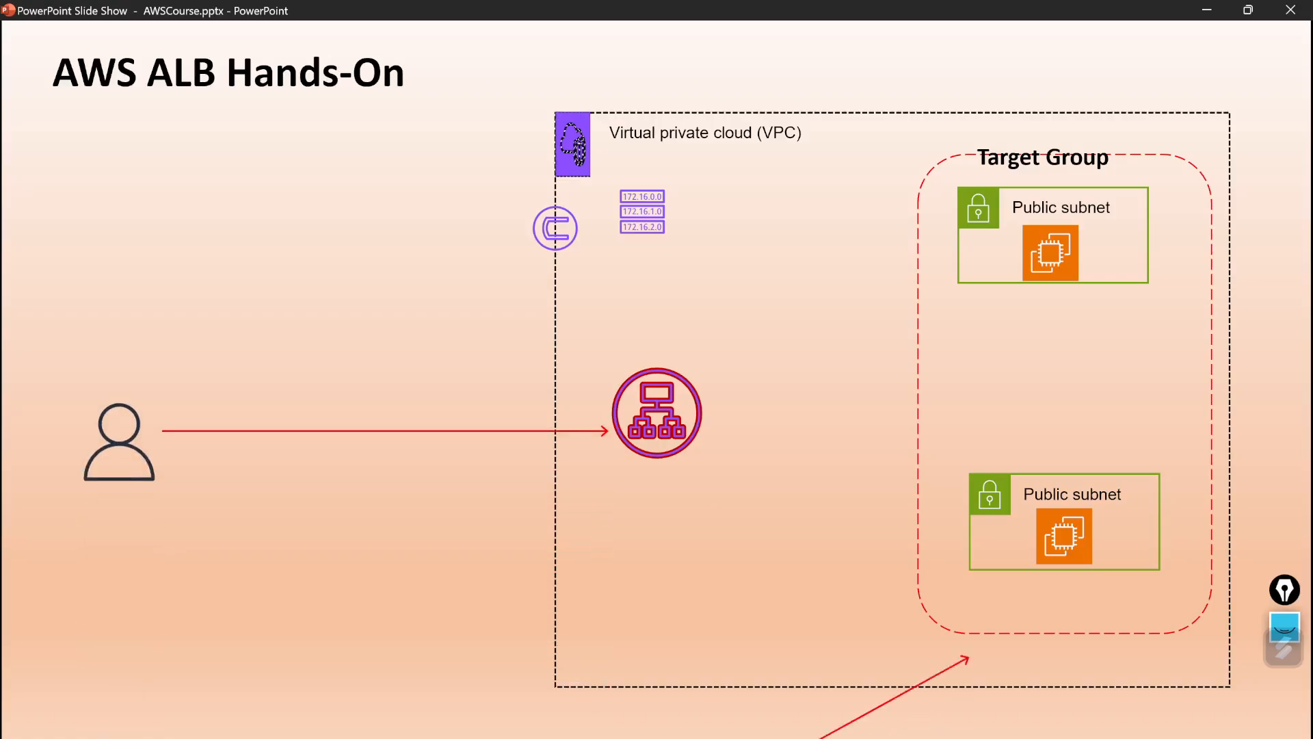
{"action": "key", "text": "Right"}
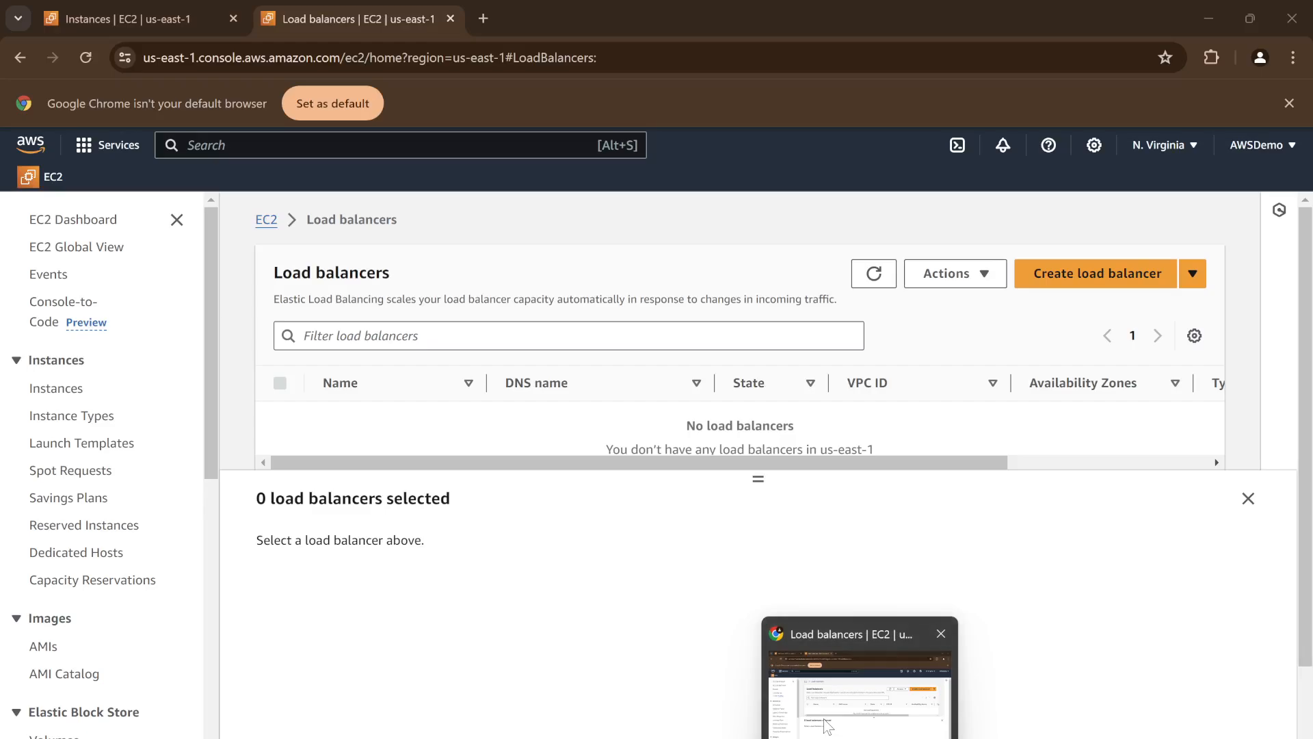
- Switch to Chrome and load the public IPv4 address of the WebServer-A instance in a new browser tab
{"action": "left_click", "coordinate": [824, 720]}
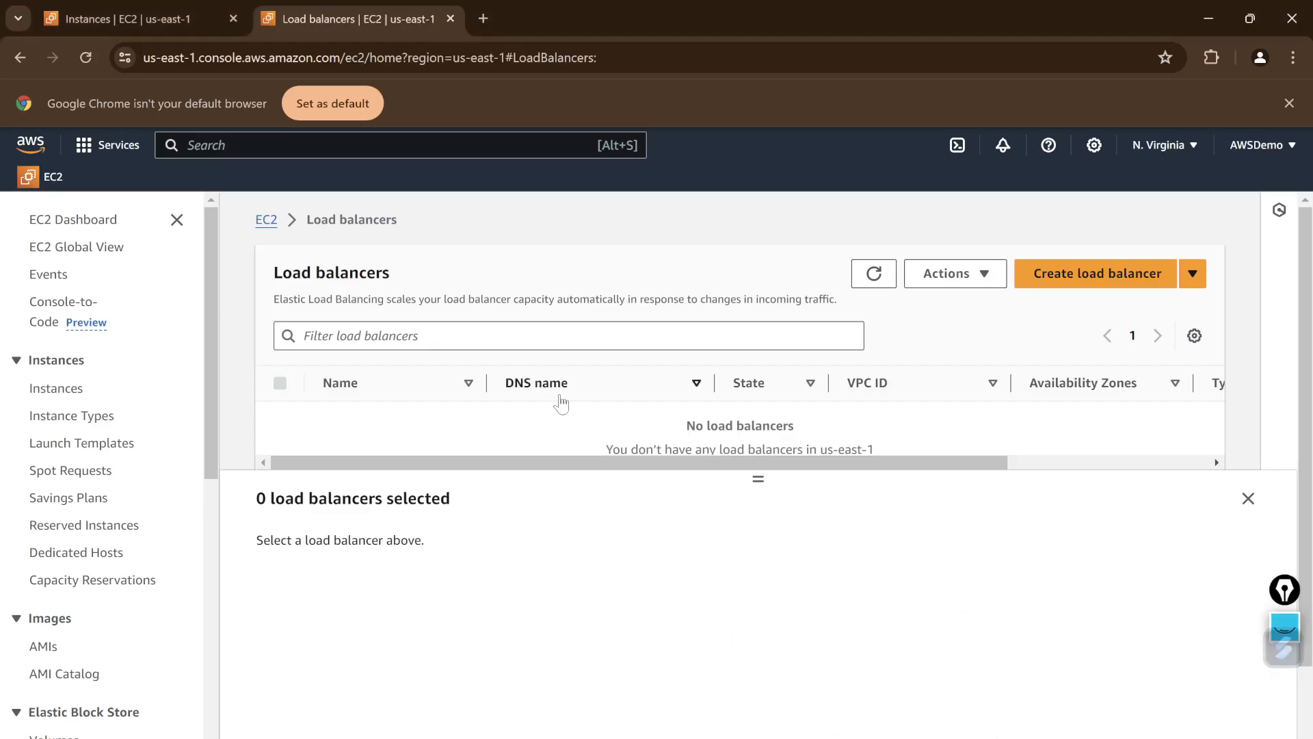
{"action": "left_click", "coordinate": [149, 3]}
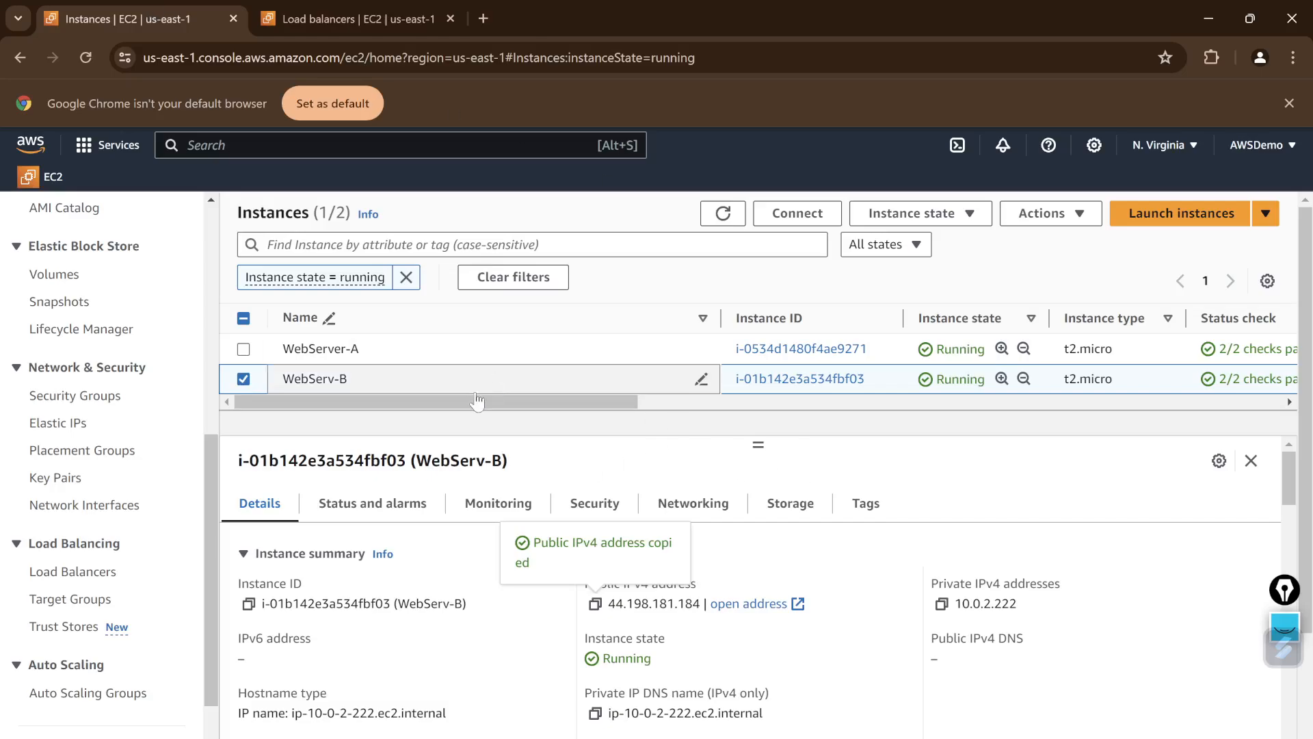
{"action": "left_click", "coordinate": [245, 380]}
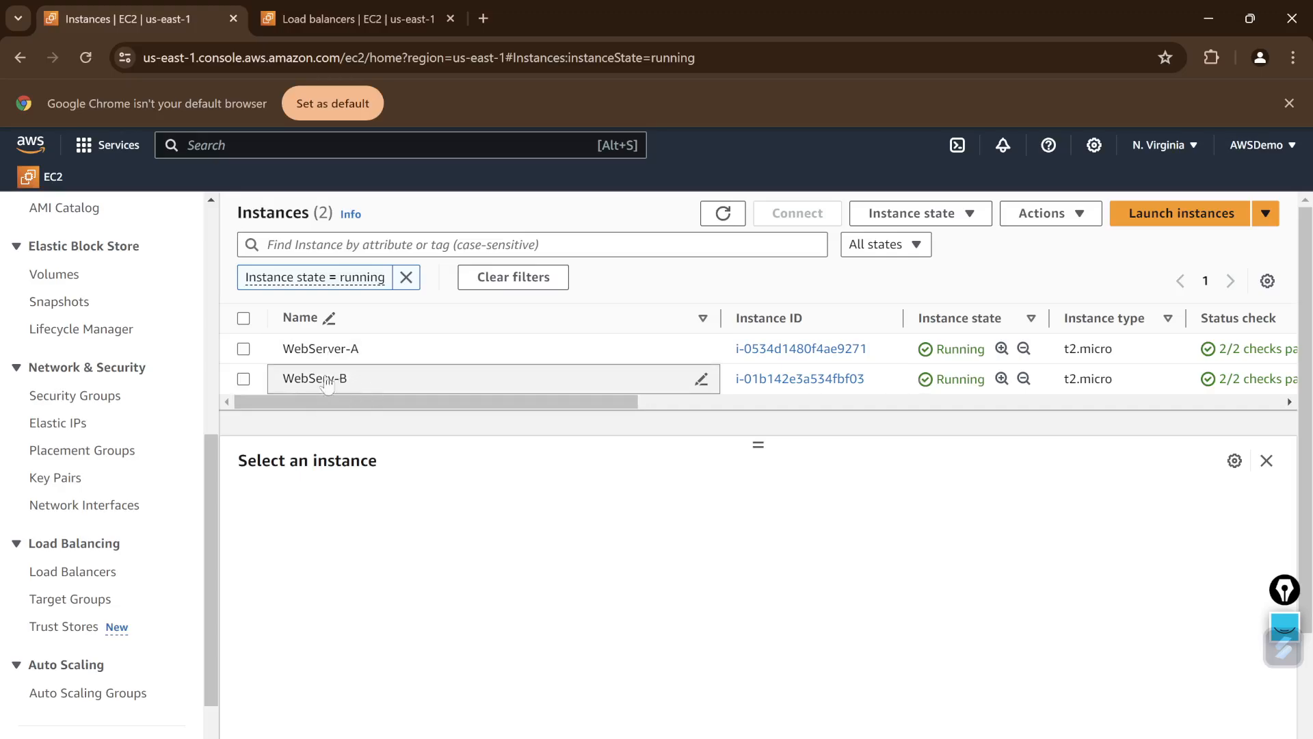
{"action": "left_click", "coordinate": [244, 349]}
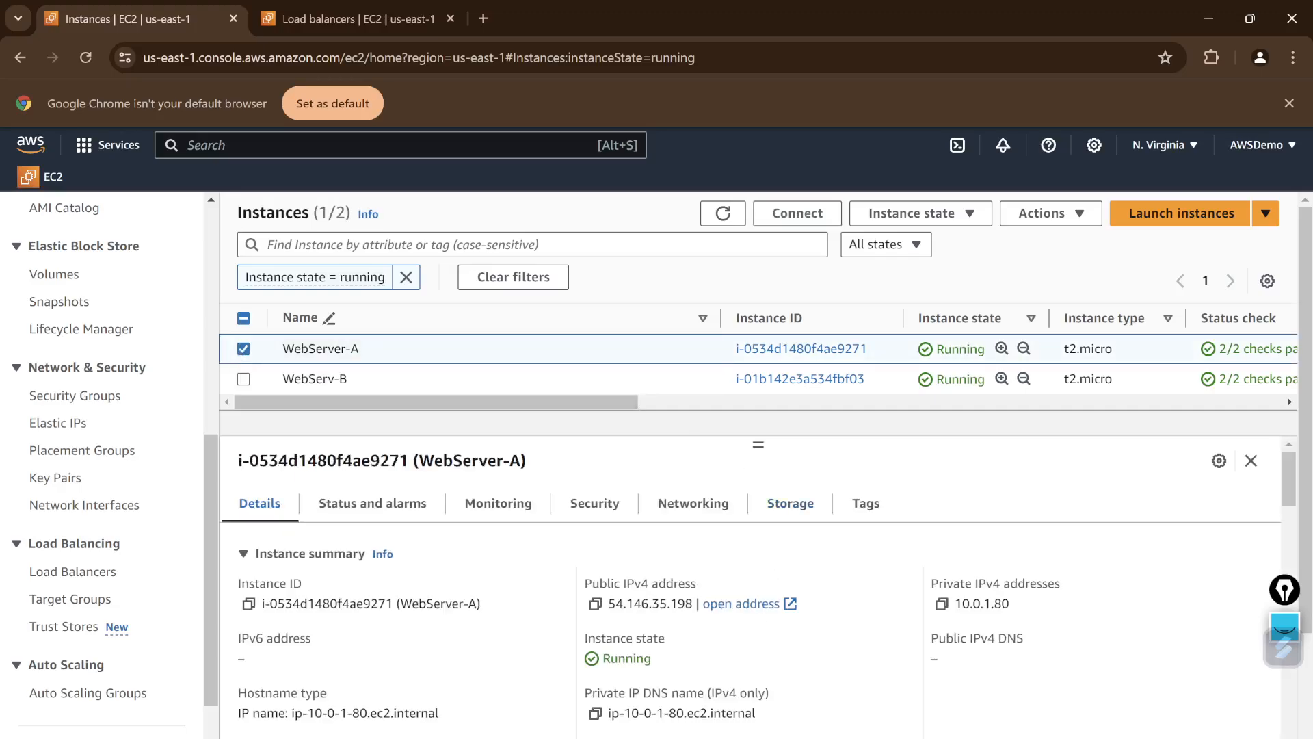
{"action": "left_click", "coordinate": [595, 605]}
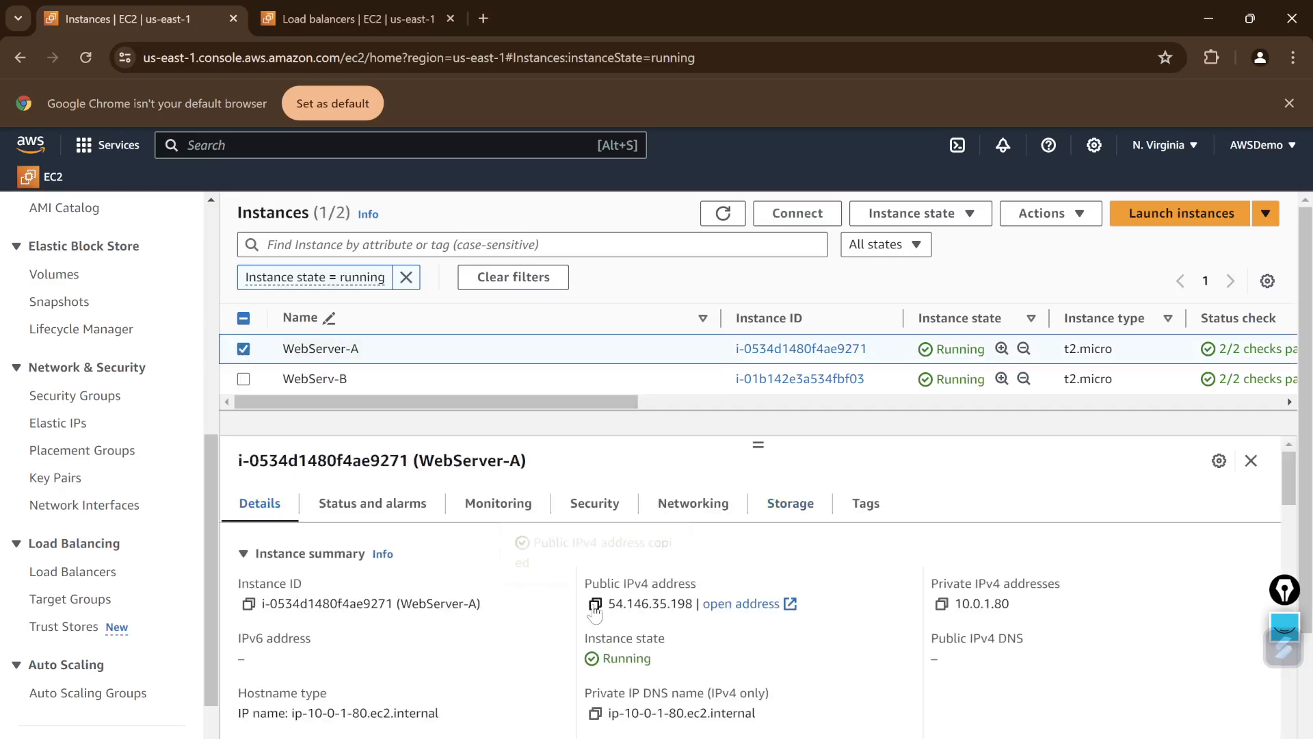
{"action": "left_click", "coordinate": [483, 17]}
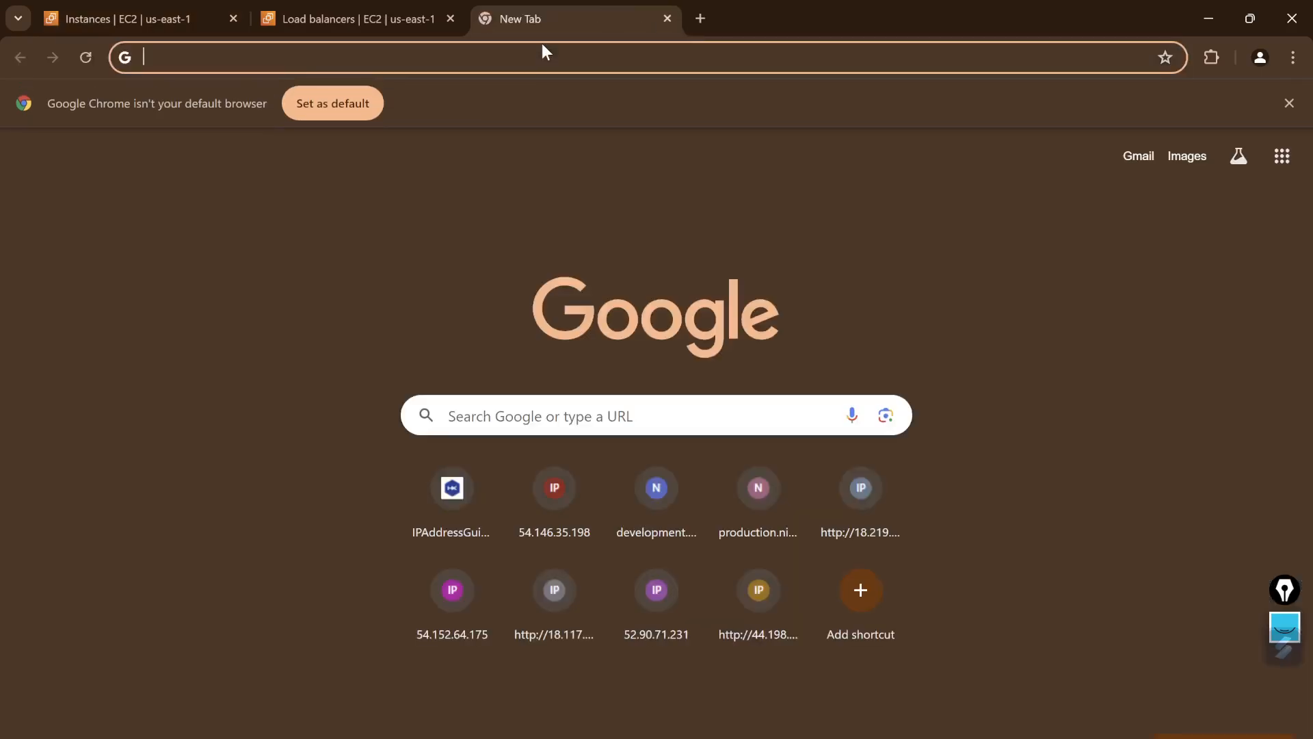
{"action": "key", "text": "ctrl+v"}
{"action": "key", "text": "Return"}
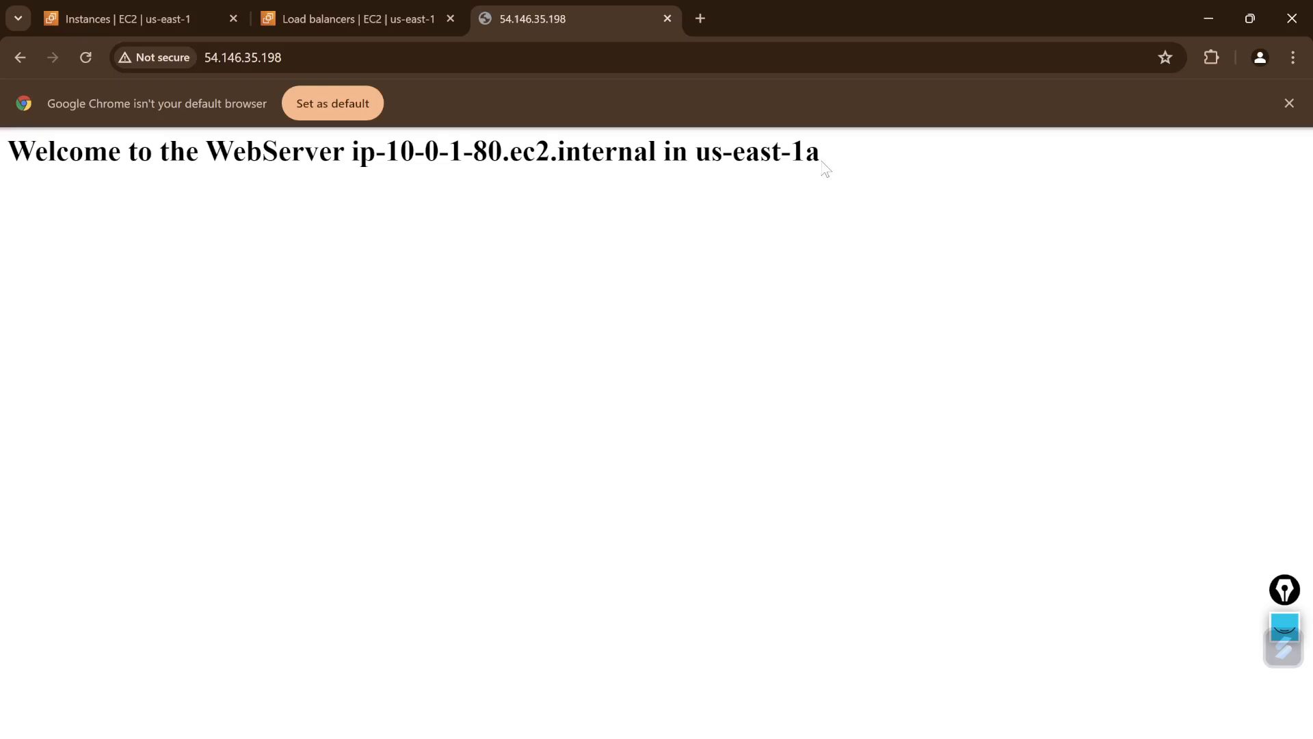
- Copy the public IPv4 address of the WebServ-B instance and load it in another new browser tab
{"action": "left_click", "coordinate": [186, 16]}
{"action": "left_click", "coordinate": [243, 348]}
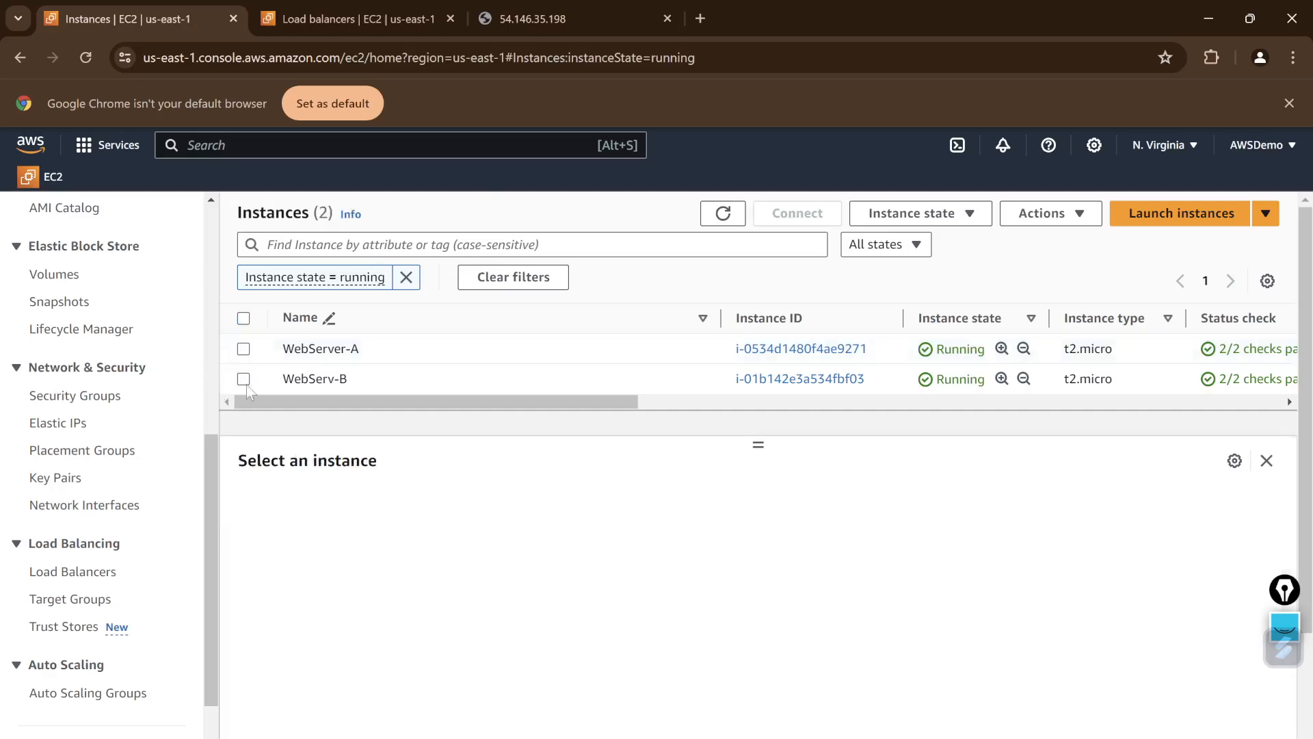
{"action": "left_click", "coordinate": [243, 379]}
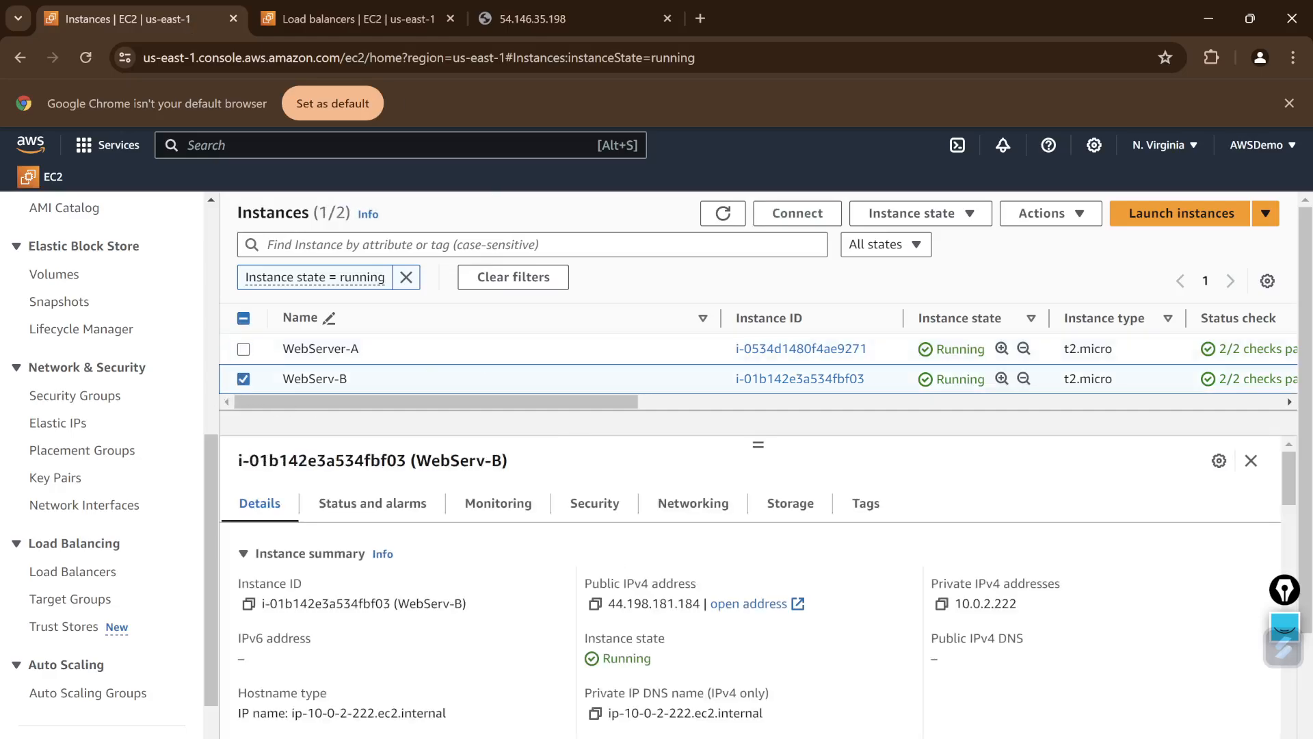
{"action": "left_click", "coordinate": [594, 605]}
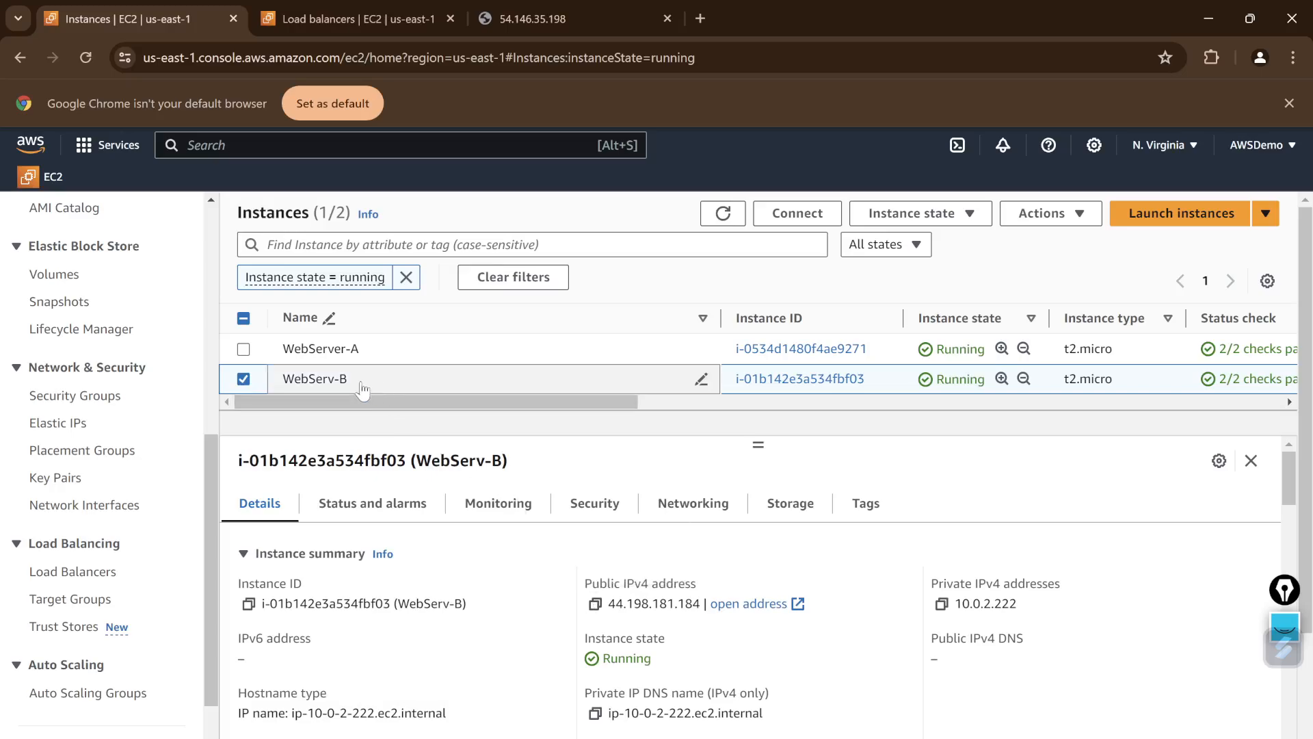
{"action": "left_click_drag", "start_coordinate": [351, 383], "coordinate": [289, 394]}
{"action": "left_click", "coordinate": [701, 379]}
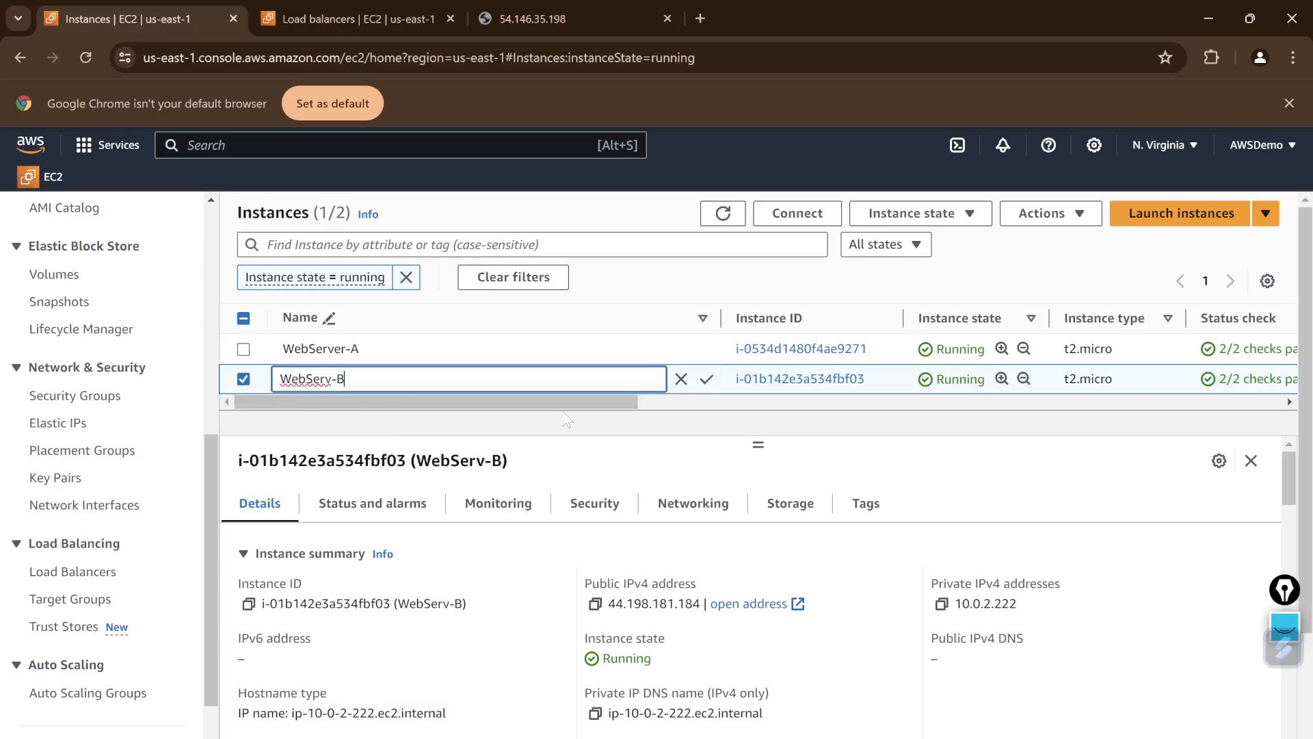
{"action": "left_click", "coordinate": [594, 604]}
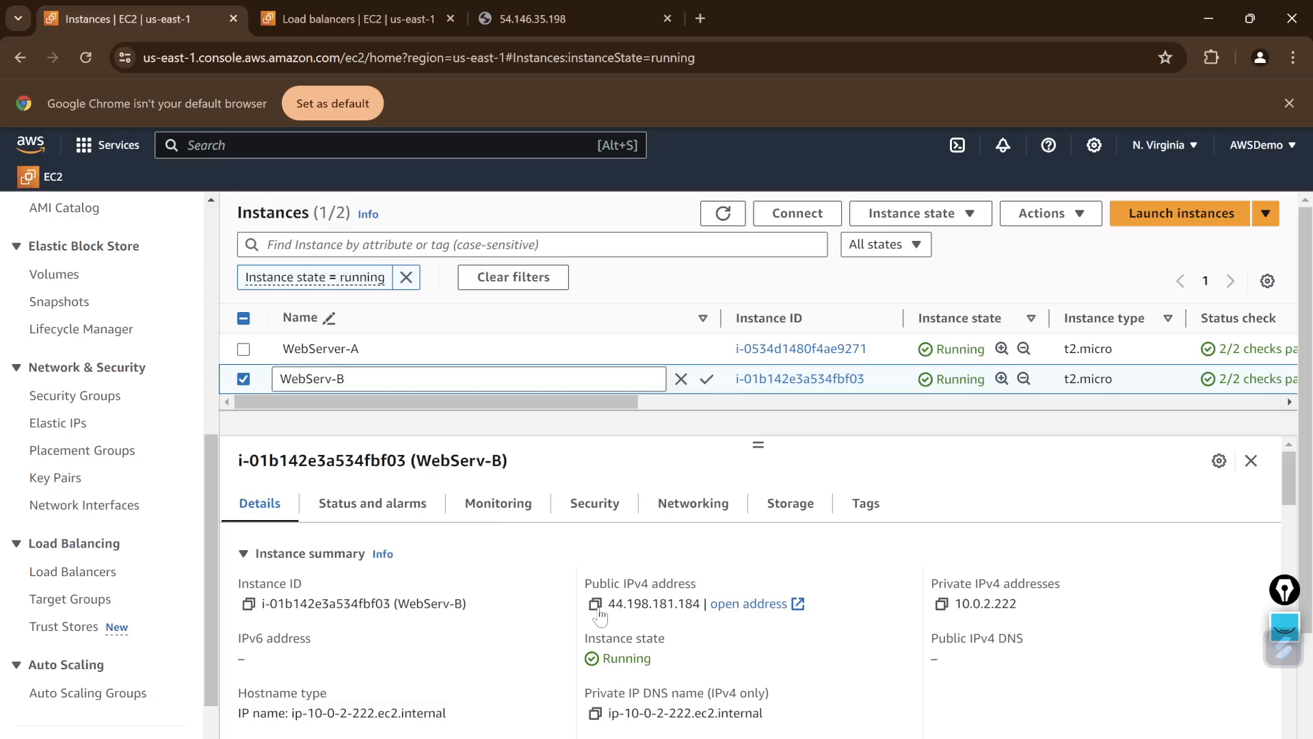
{"action": "left_click", "coordinate": [696, 19]}
{"action": "key", "text": "ctrl+v"}
{"action": "key", "text": "Return"}
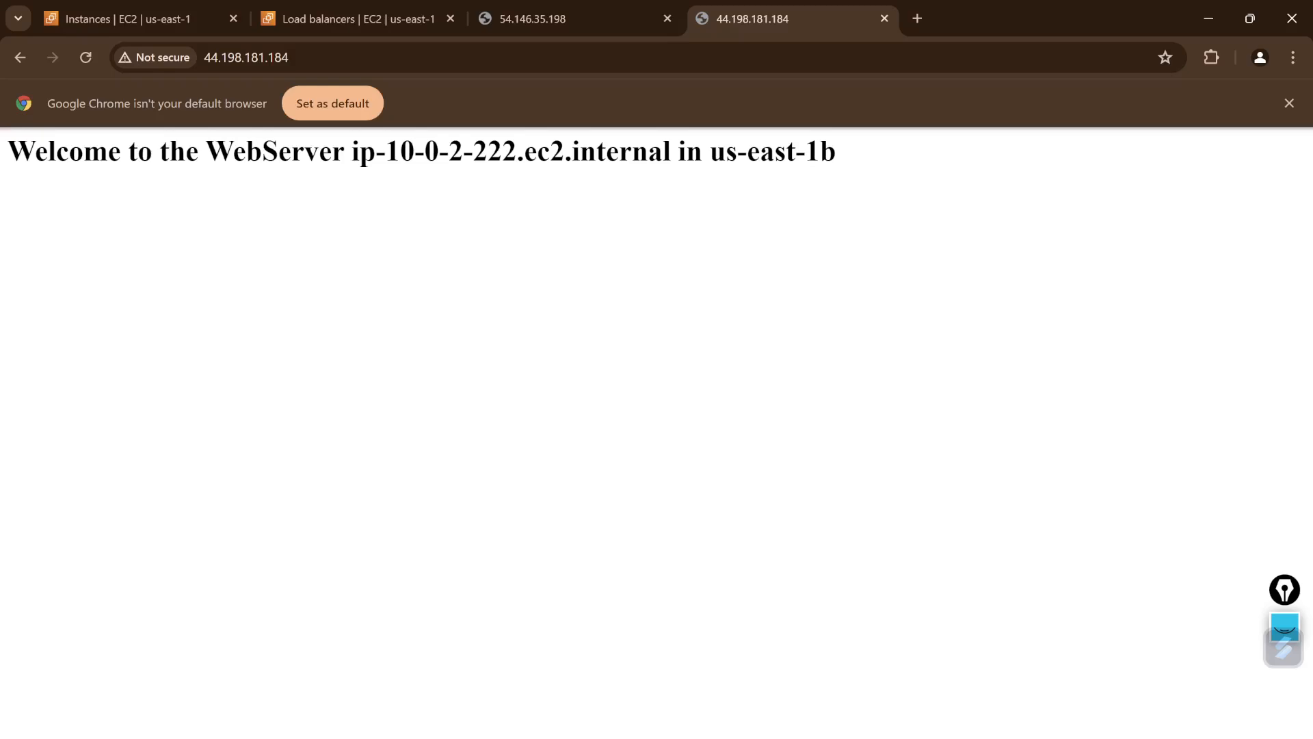
- Close both web server test pages and the Load balancers page, keeping only the EC2 Instances page open
{"action": "left_click", "coordinate": [885, 19]}
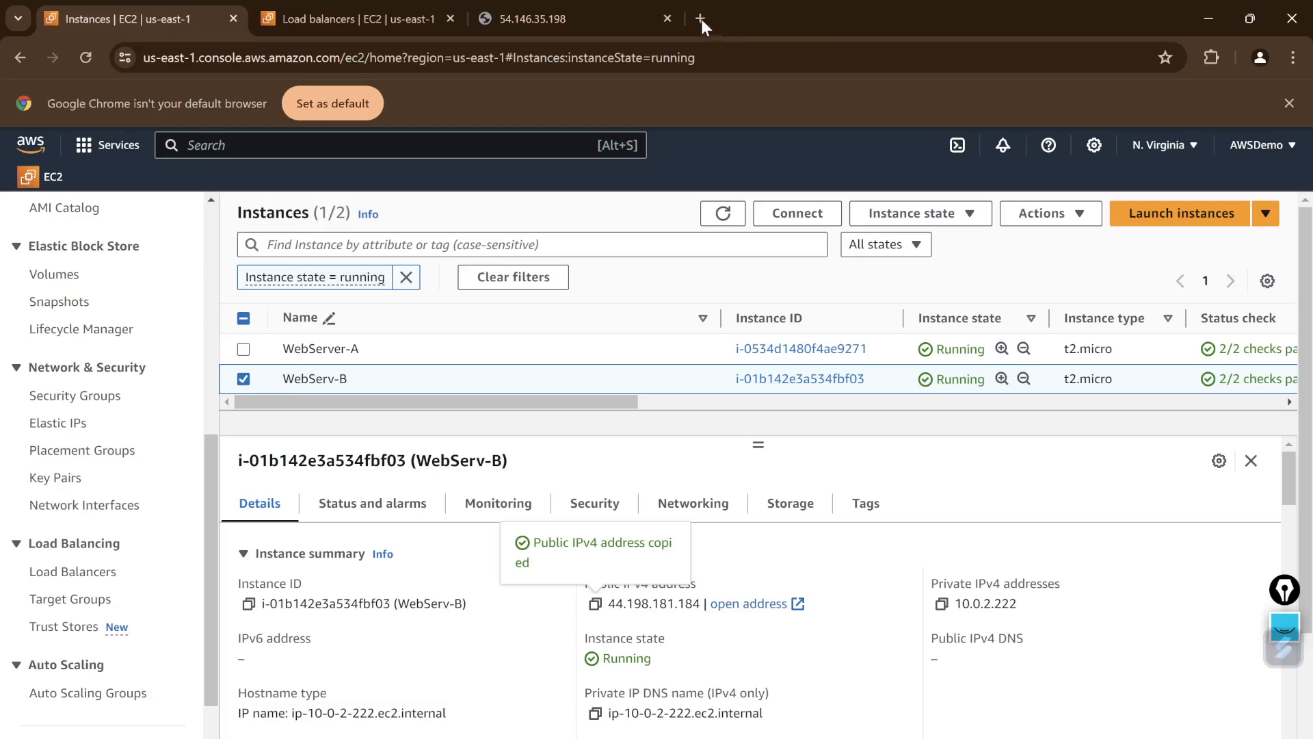
{"action": "left_click", "coordinate": [667, 19]}
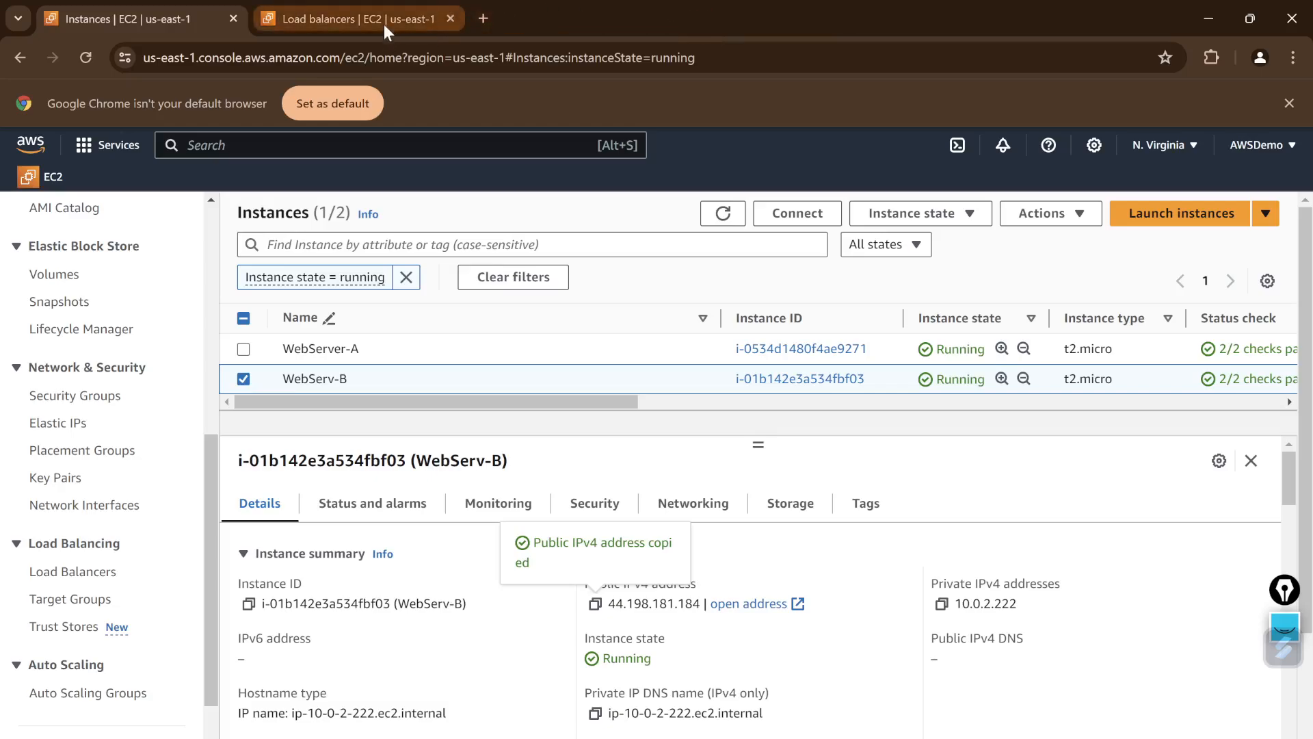
{"action": "left_click", "coordinate": [417, 19]}
{"action": "left_click", "coordinate": [450, 19]}
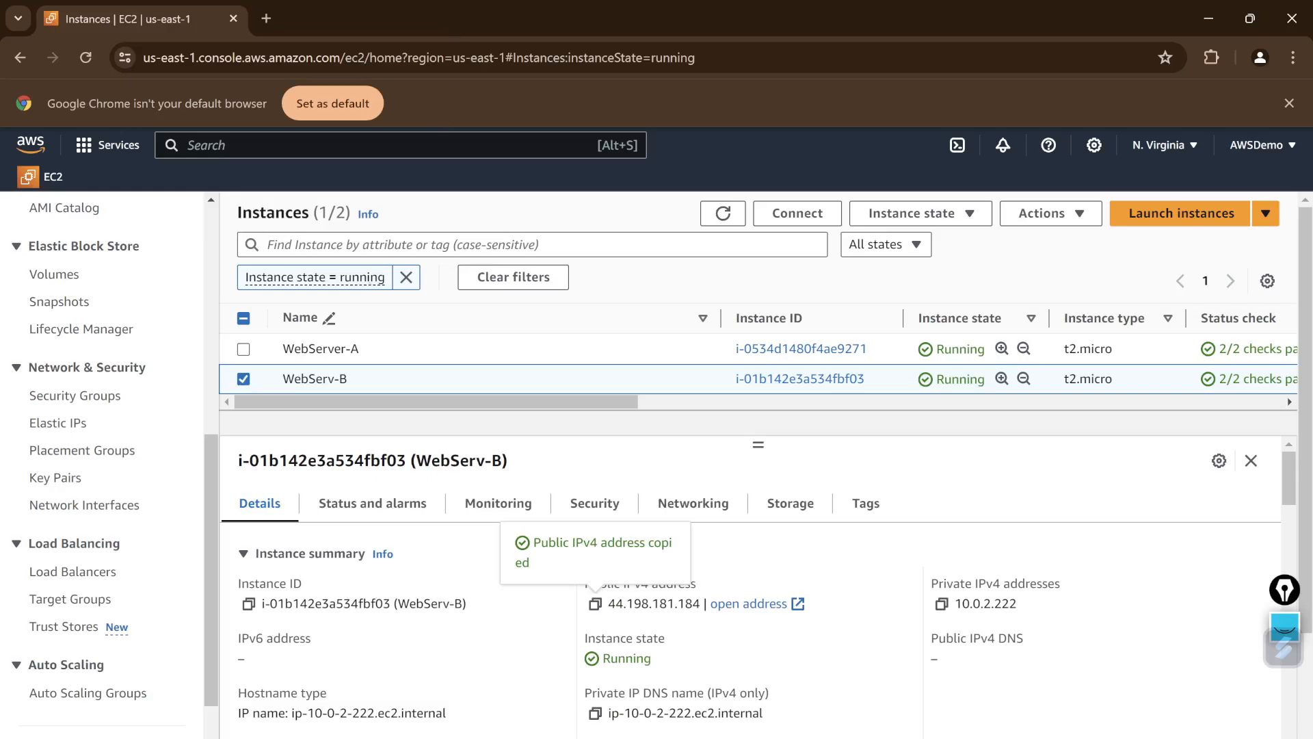
- Open the EC2 Load Balancers page in a new browser tab and switch to it
{"action": "scroll", "coordinate": [151, 376], "scroll_direction": "up", "scroll_amount": 6}
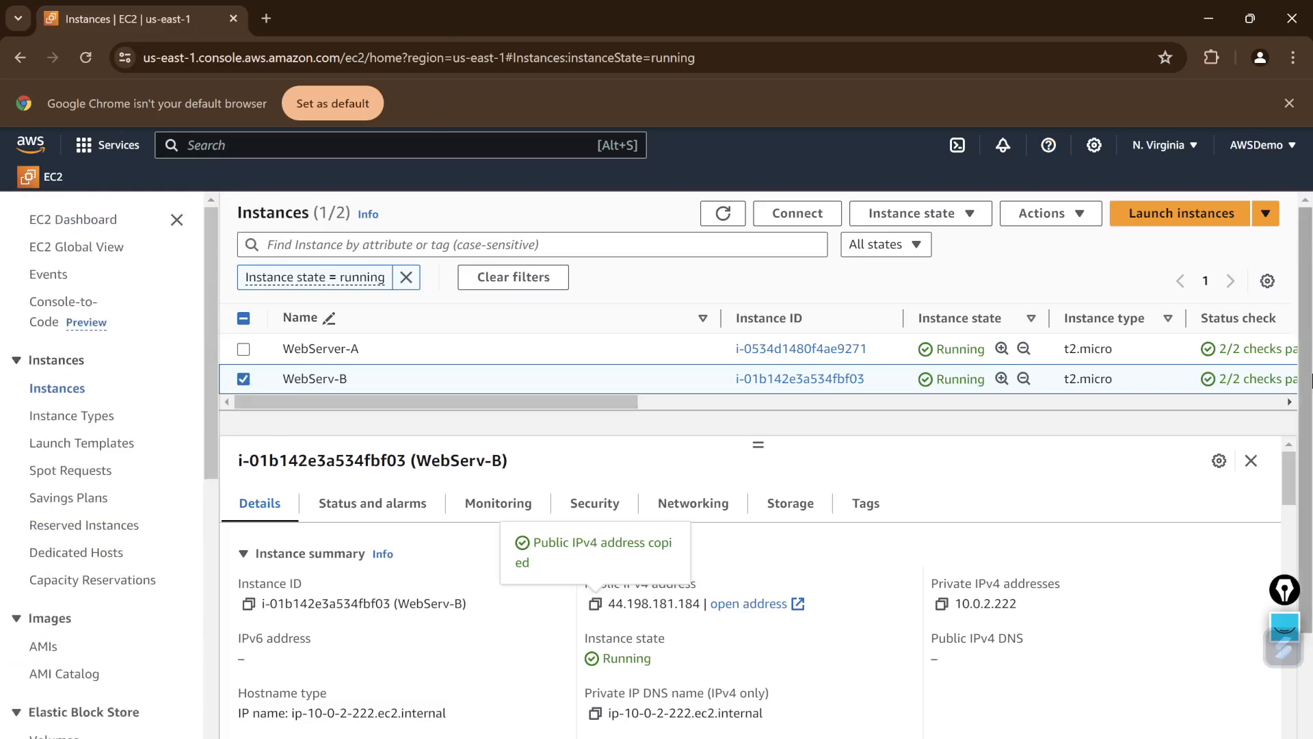
{"action": "scroll", "coordinate": [179, 531], "scroll_direction": "down", "scroll_amount": 7}
{"action": "scroll", "coordinate": [179, 531], "scroll_direction": "down", "scroll_amount": 1}
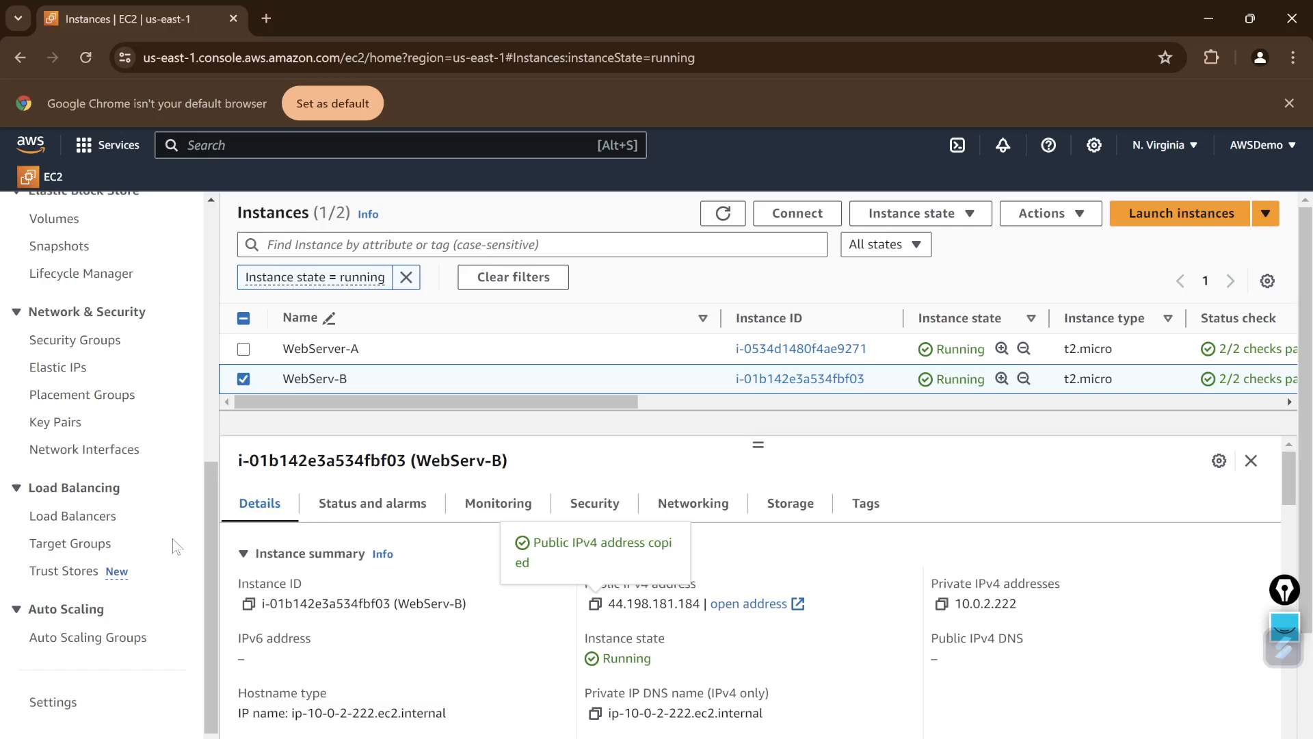
{"action": "right_click", "coordinate": [69, 523]}
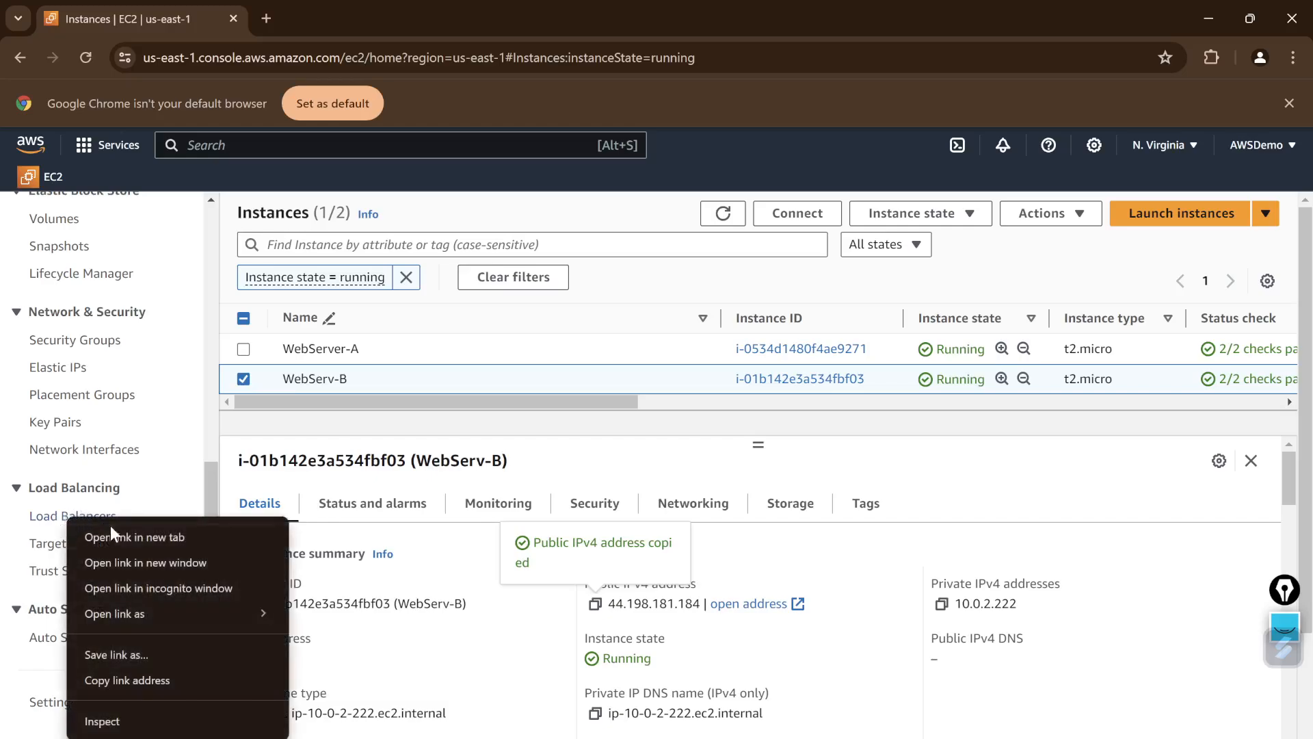
{"action": "left_click", "coordinate": [116, 536]}
{"action": "left_click", "coordinate": [346, 21]}
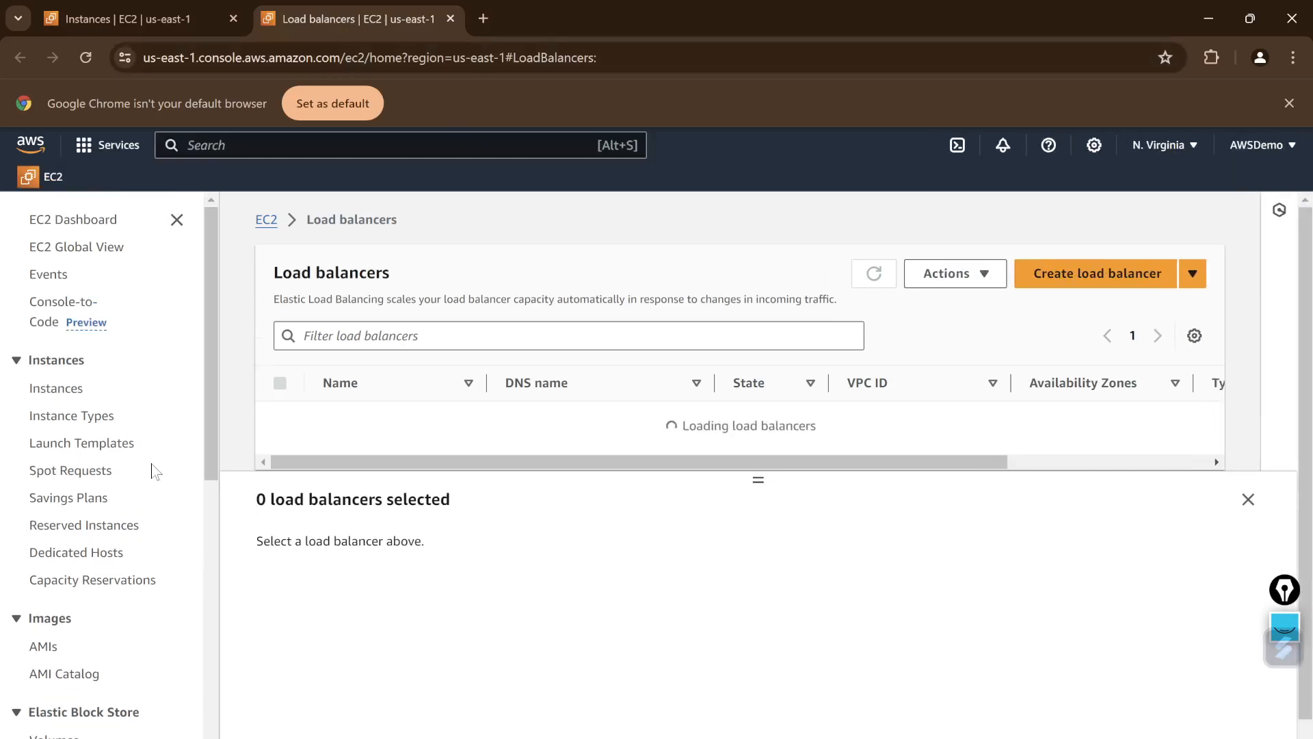
- Start creating a load balancer, review the available types, and choose Application Load Balancer
{"action": "scroll", "coordinate": [155, 472], "scroll_direction": "down", "scroll_amount": 5}
{"action": "scroll", "coordinate": [156, 472], "scroll_direction": "up", "scroll_amount": 5}
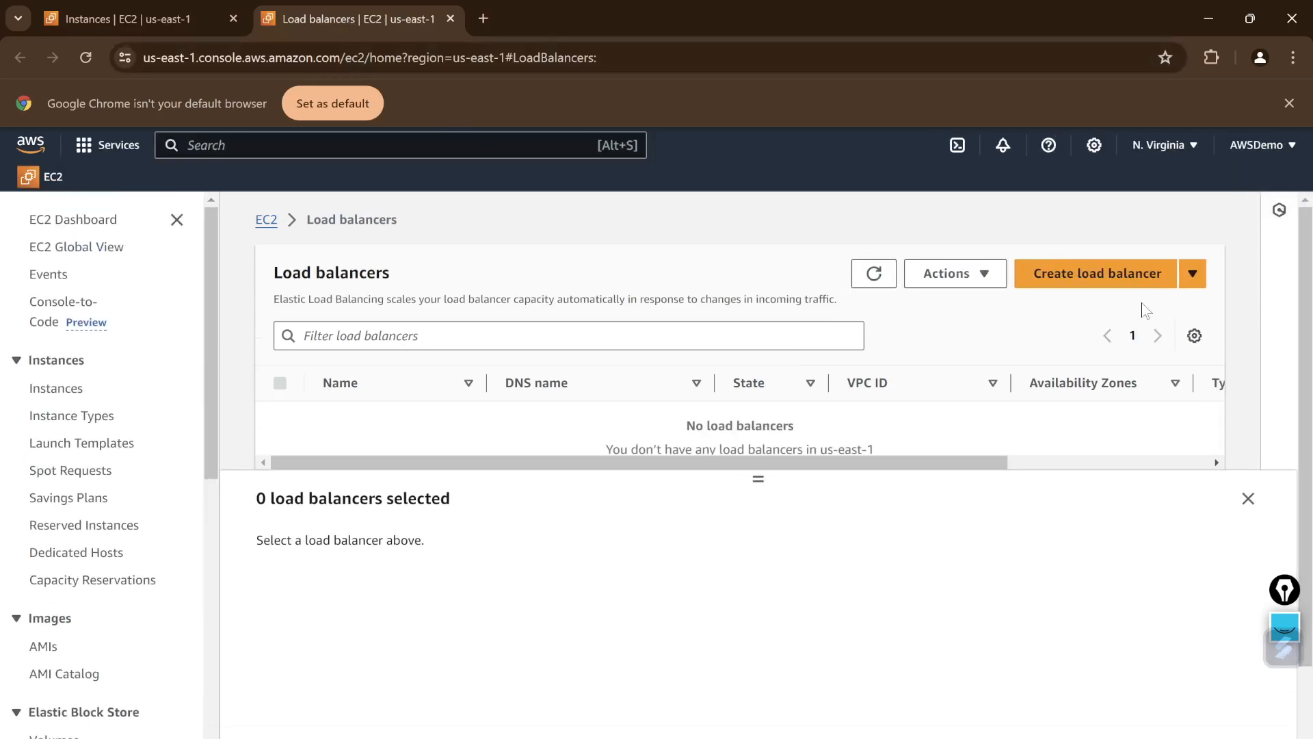
{"action": "left_click", "coordinate": [1095, 283]}
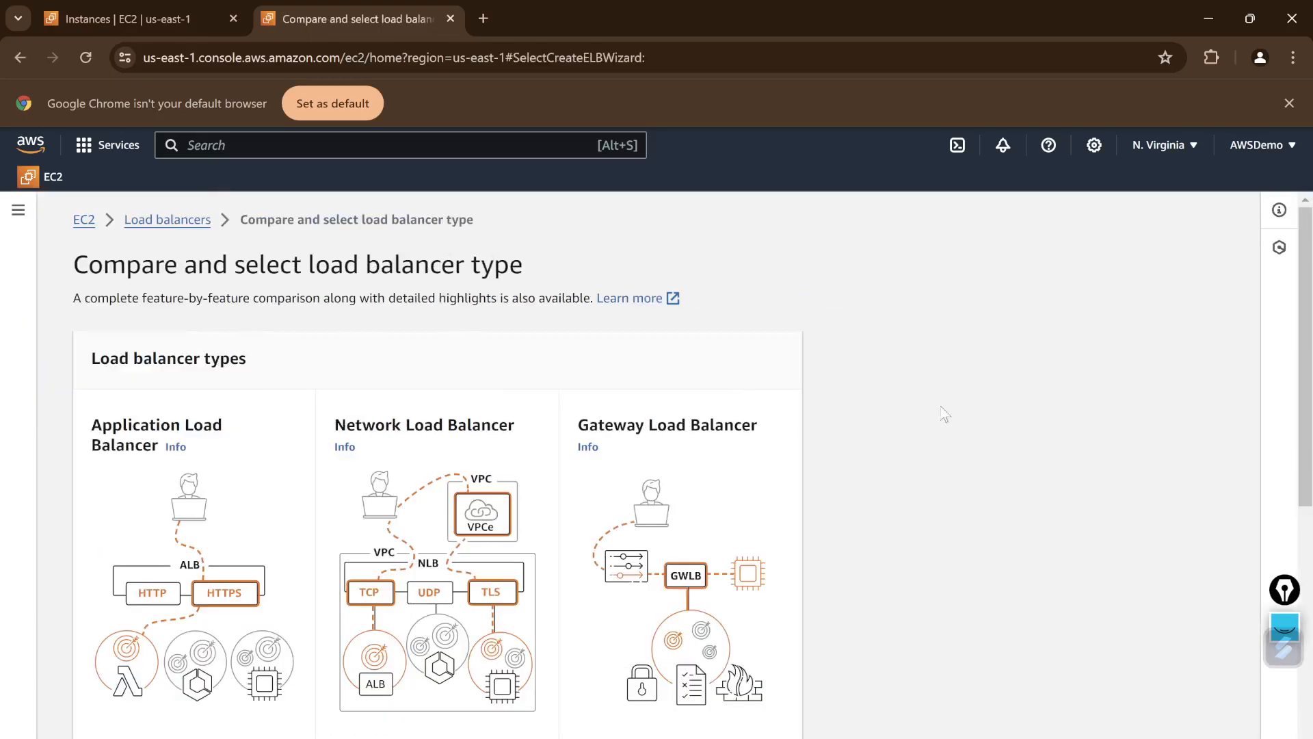
{"action": "scroll", "coordinate": [424, 396], "scroll_direction": "down", "scroll_amount": 1}
{"action": "scroll", "coordinate": [423, 397], "scroll_direction": "down", "scroll_amount": 1}
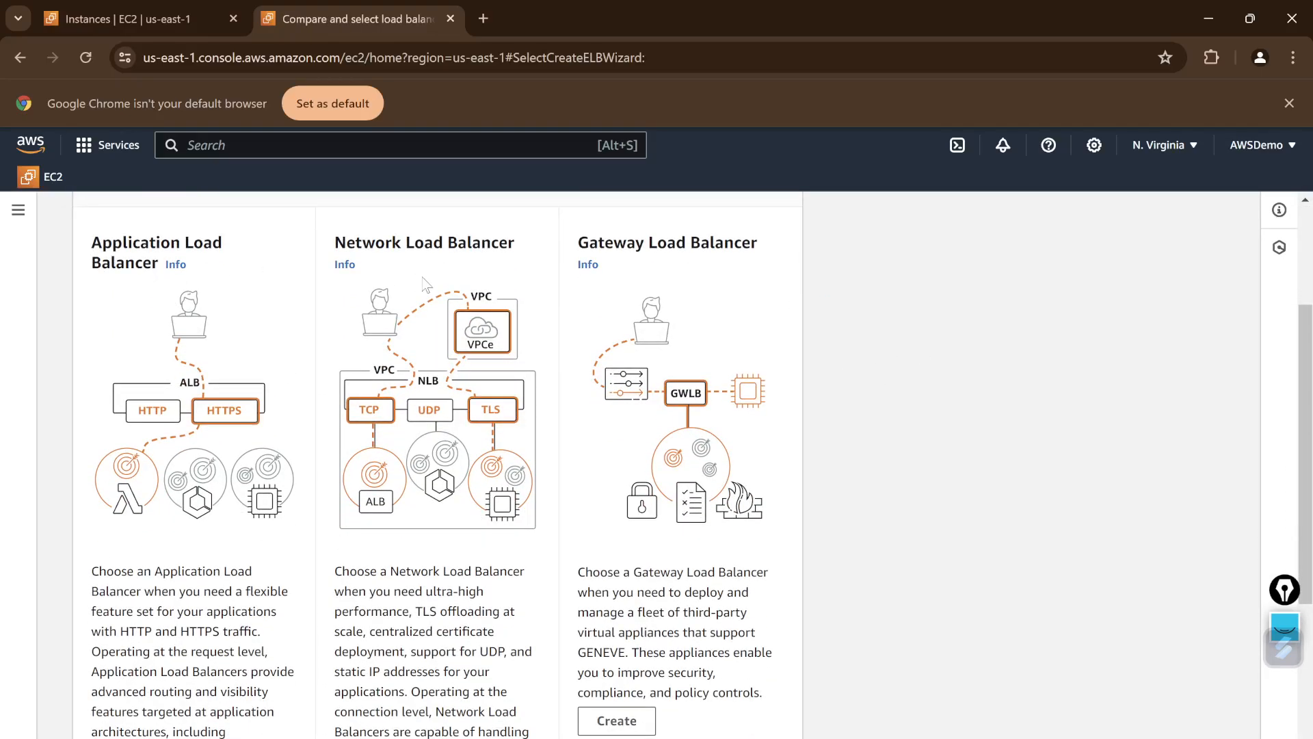
{"action": "scroll", "coordinate": [611, 316], "scroll_direction": "down", "scroll_amount": 3}
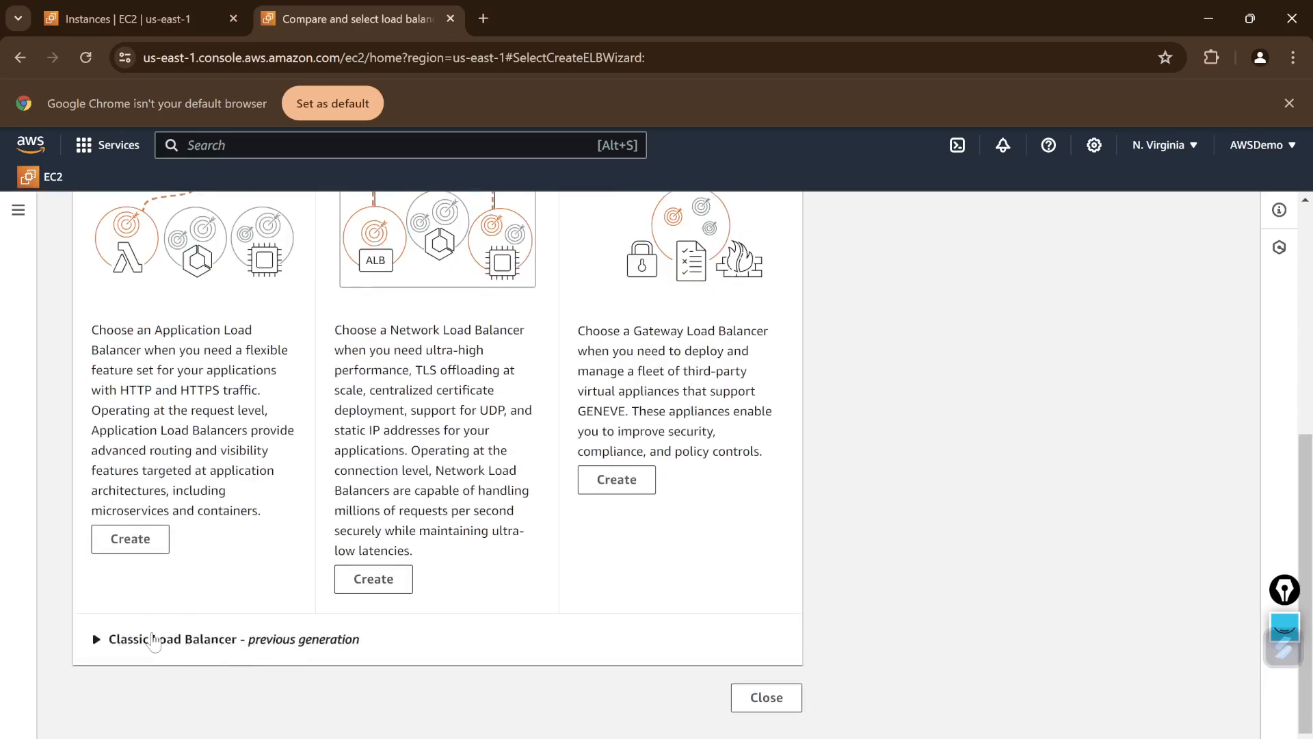
{"action": "scroll", "coordinate": [153, 643], "scroll_direction": "up", "scroll_amount": 5}
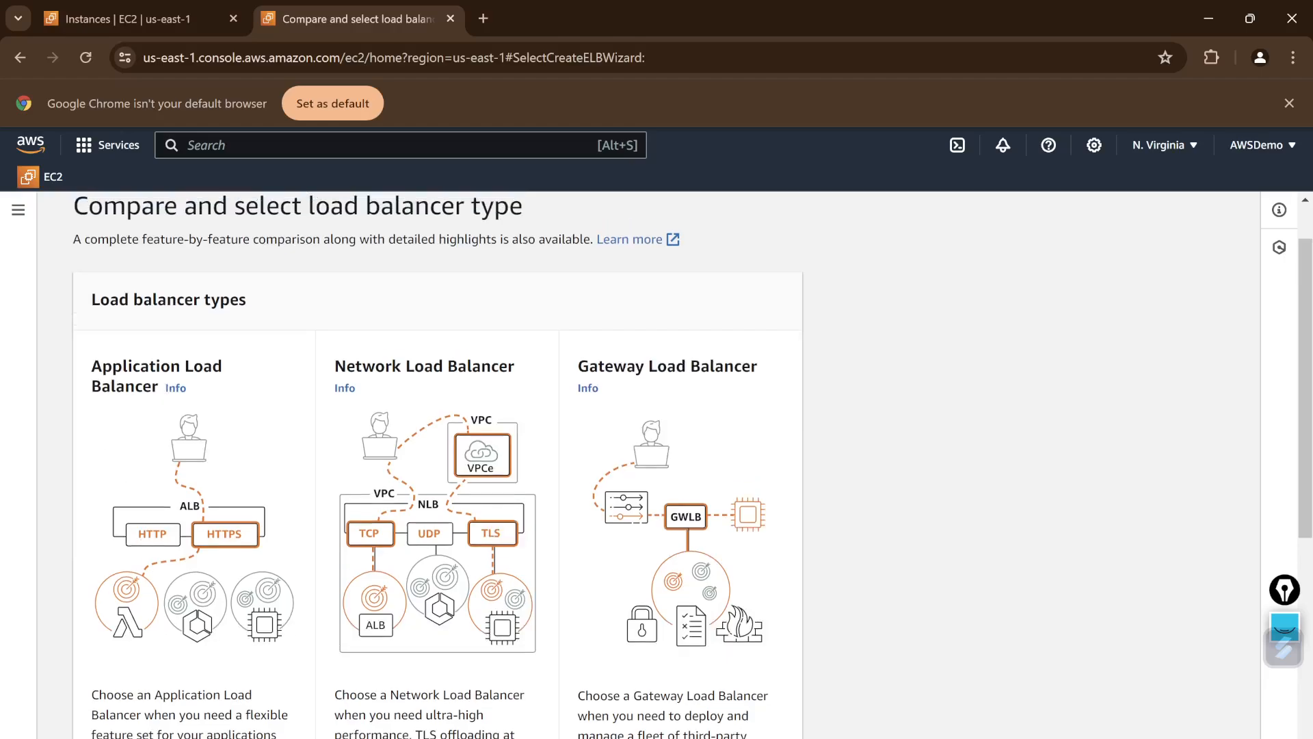
{"action": "left_click_drag", "start_coordinate": [195, 392], "coordinate": [92, 361]}
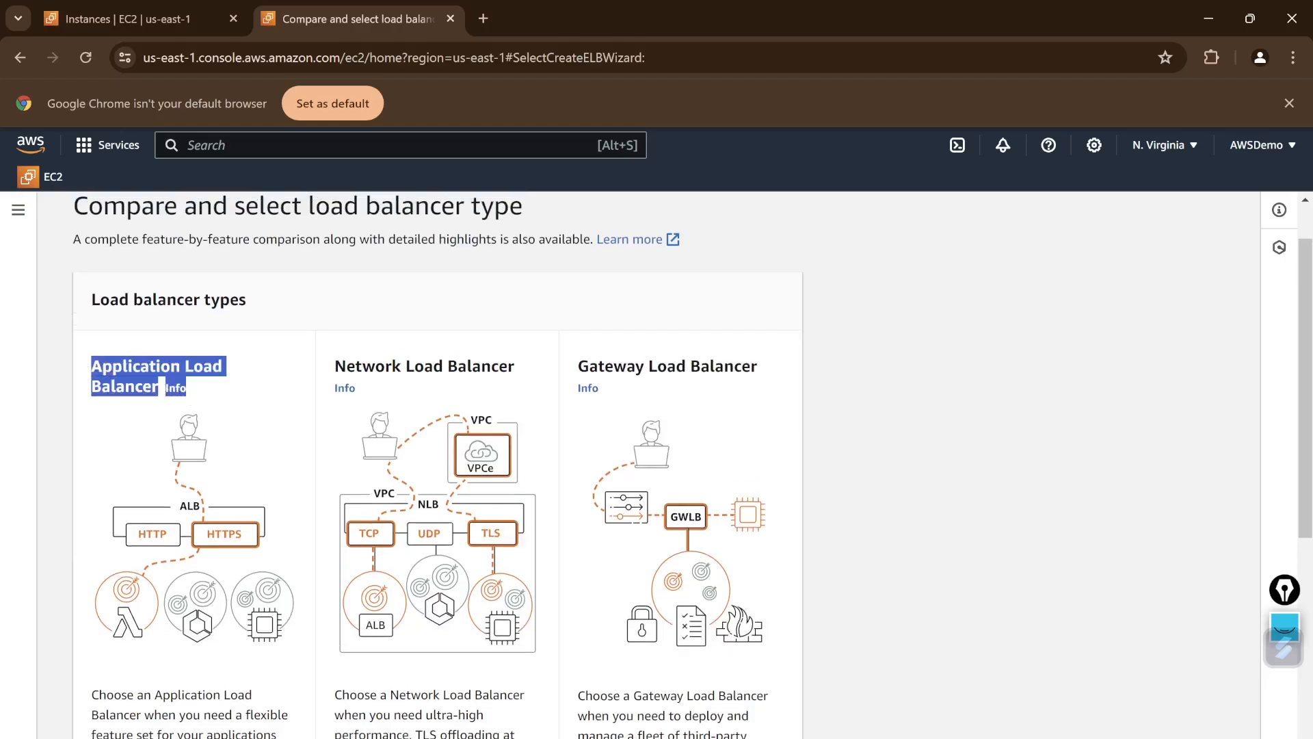
{"action": "scroll", "coordinate": [258, 517], "scroll_direction": "down", "scroll_amount": 5}
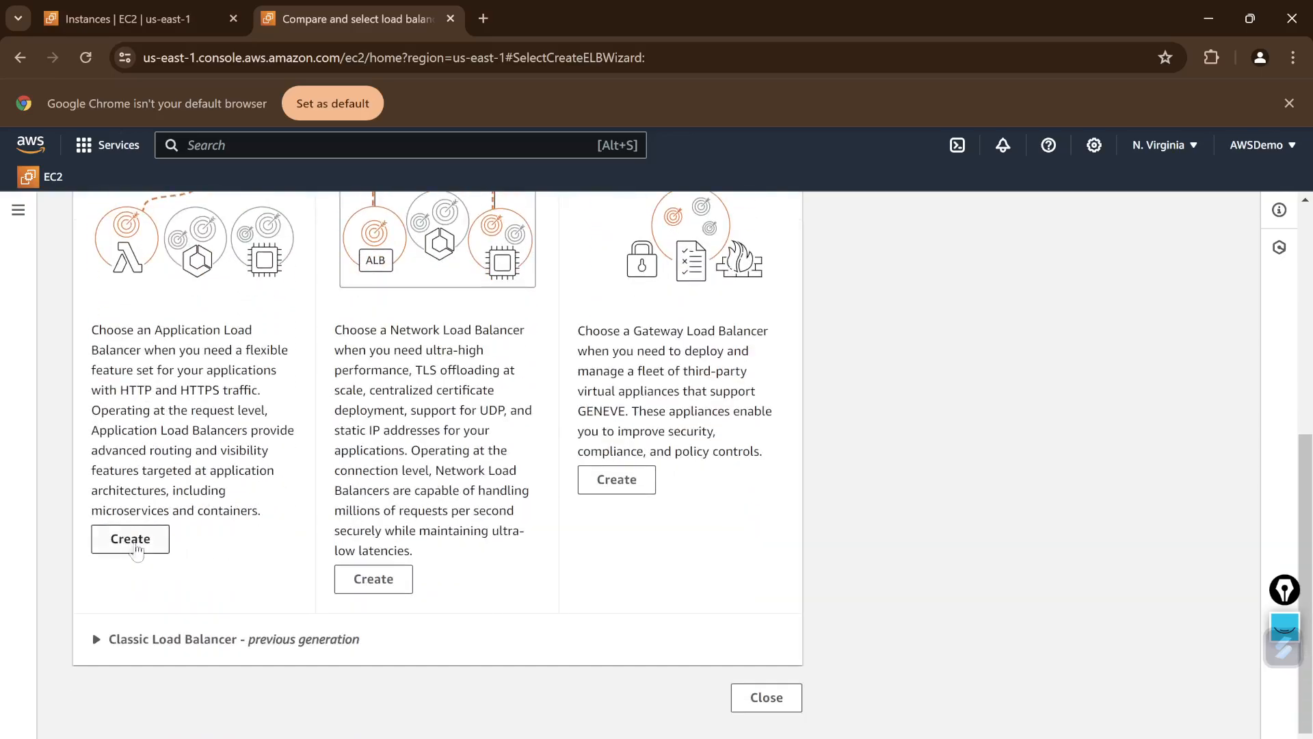
{"action": "left_click", "coordinate": [135, 549]}
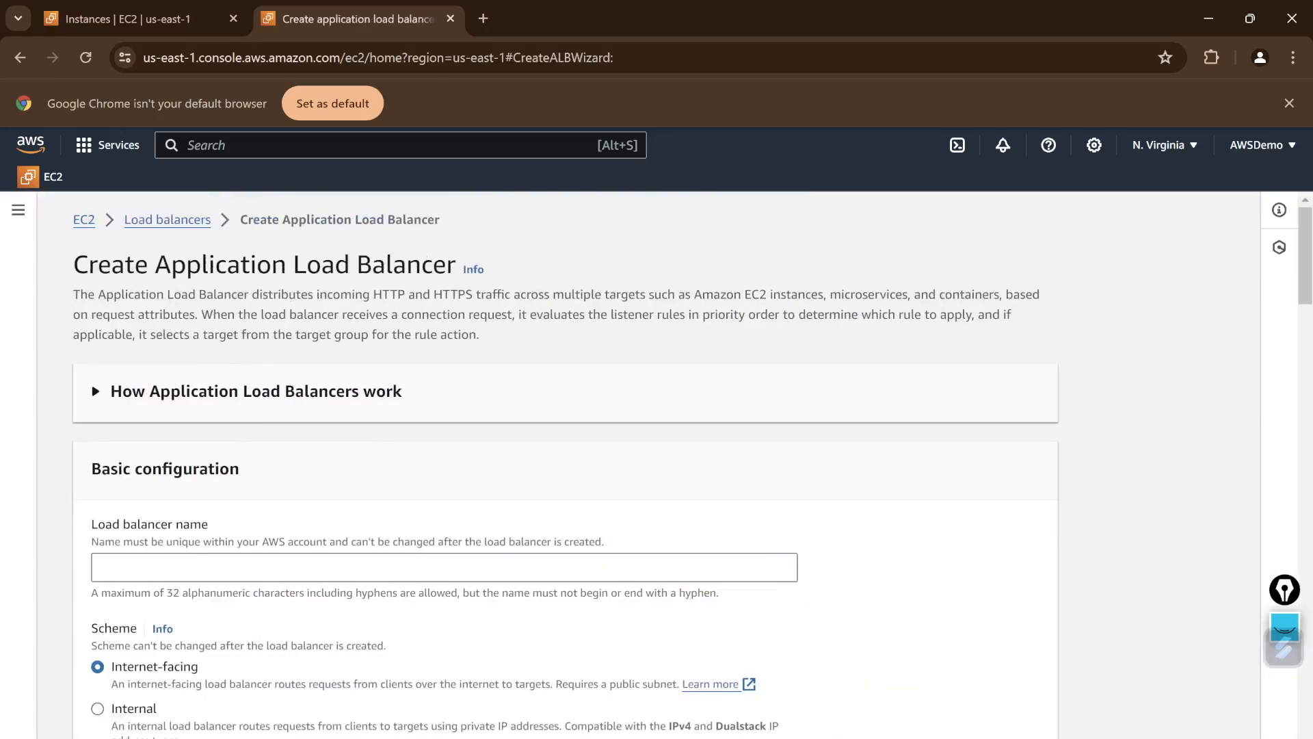
- Name the load balancer "Demo ALB"
{"action": "scroll", "coordinate": [236, 495], "scroll_direction": "down", "scroll_amount": 3}
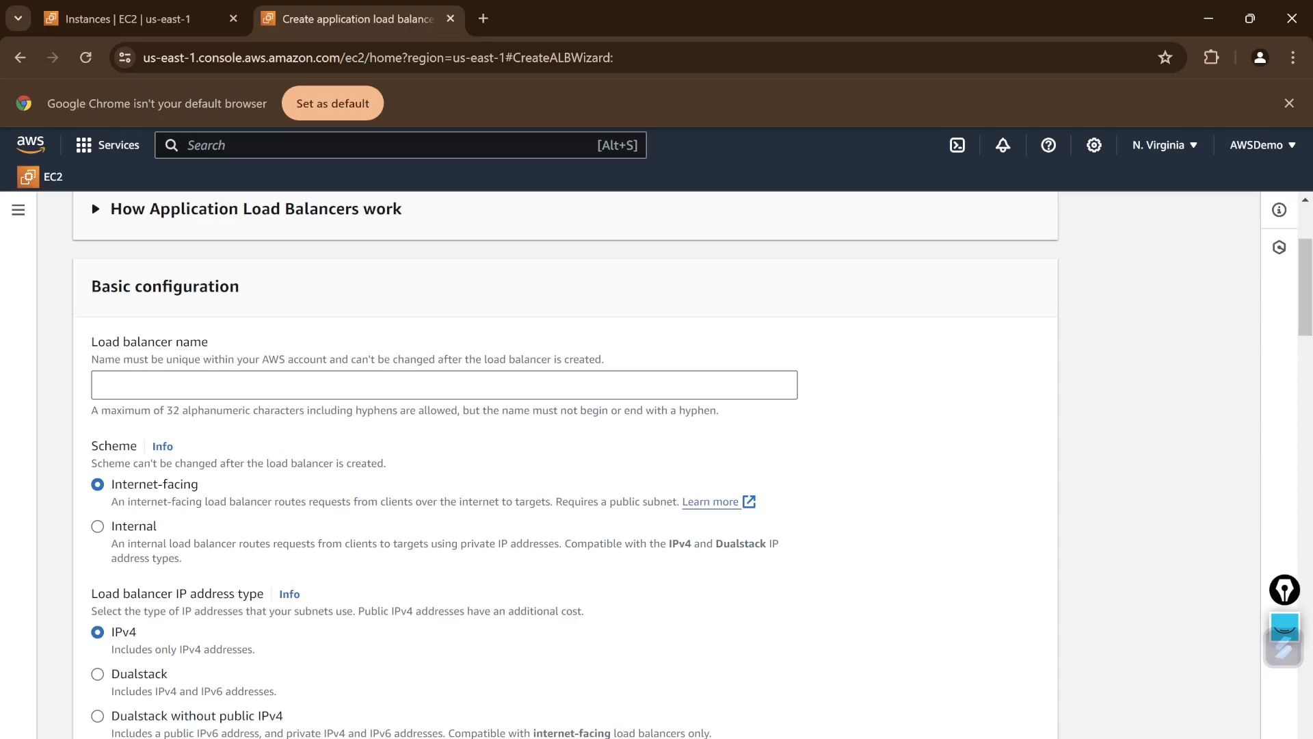
{"action": "left_click", "coordinate": [236, 385]}
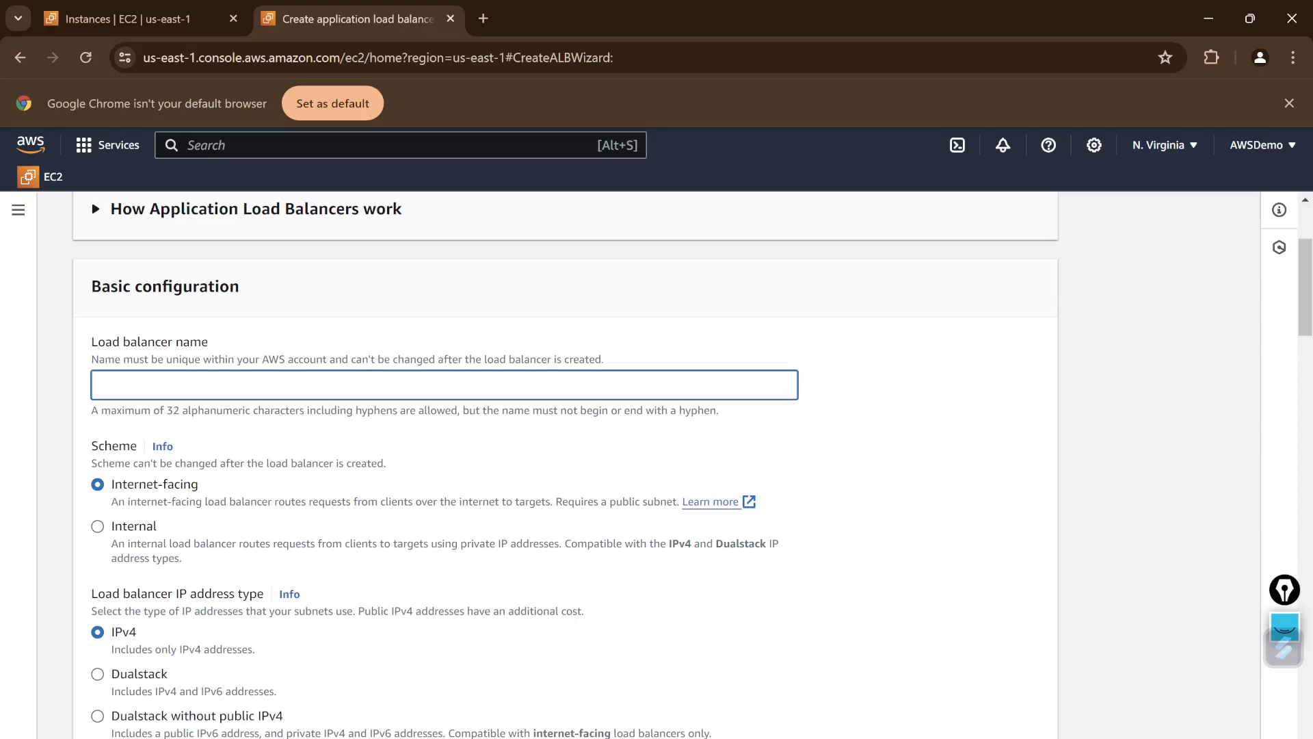
{"action": "type", "text": "Demo ALB"}
- Compare the Internal and Internet-facing scheme options and their descriptions, ending with Internet-facing selected
{"action": "scroll", "coordinate": [355, 506], "scroll_direction": "down", "scroll_amount": 2}
{"action": "left_click_drag", "start_coordinate": [205, 393], "coordinate": [135, 435]}
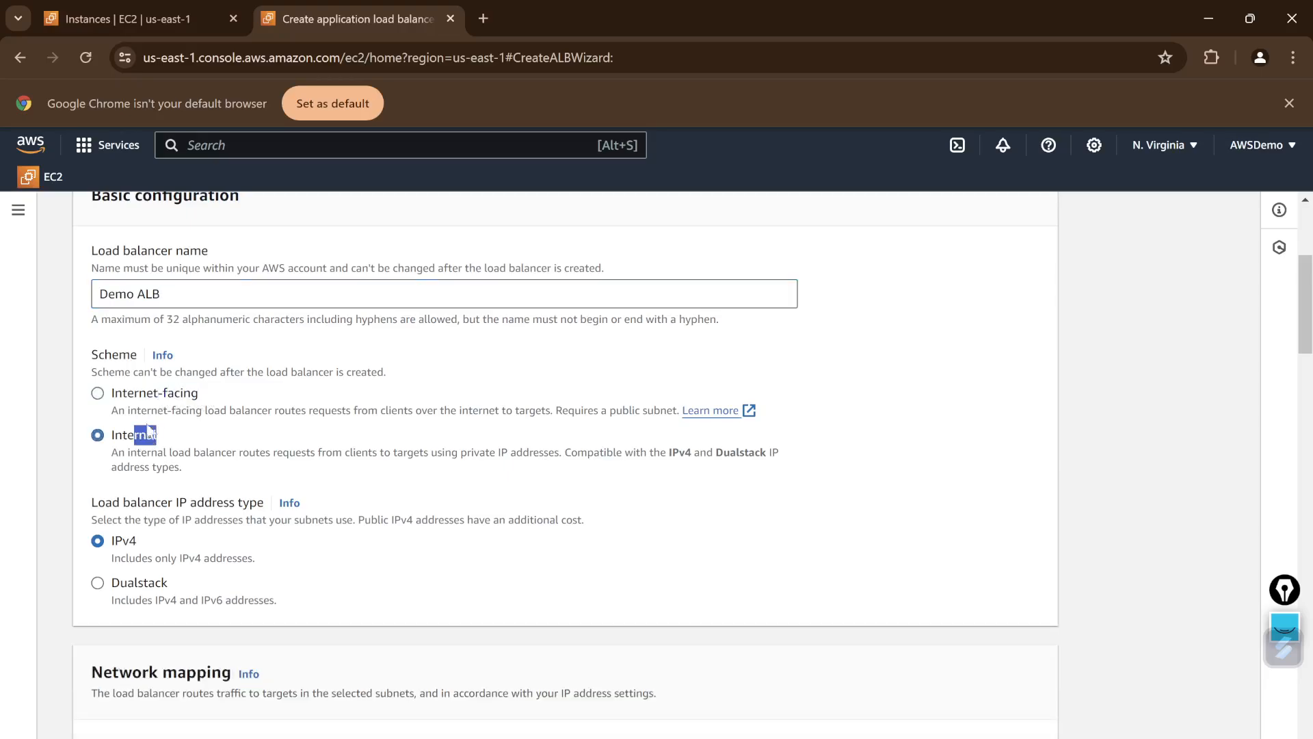
{"action": "left_click", "coordinate": [145, 398]}
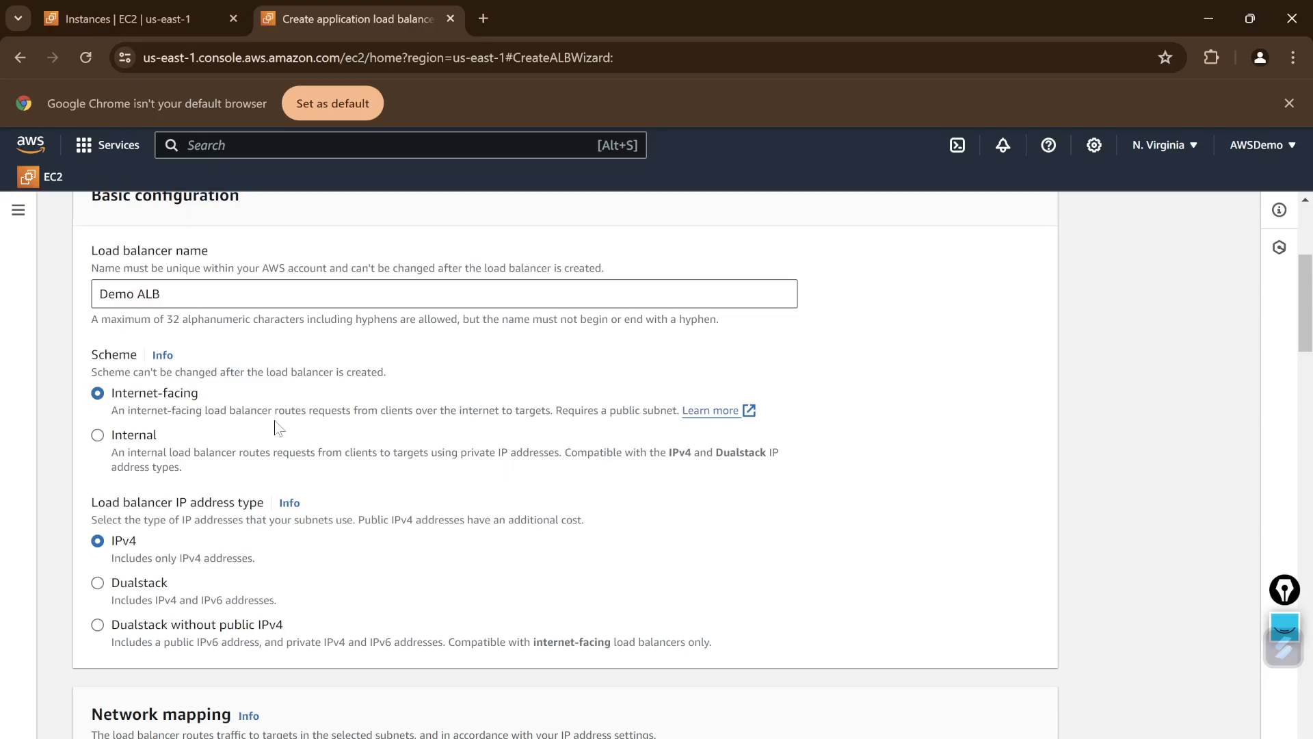
{"action": "left_click_drag", "start_coordinate": [126, 411], "coordinate": [171, 414]}
{"action": "left_click_drag", "start_coordinate": [257, 414], "coordinate": [554, 424]}
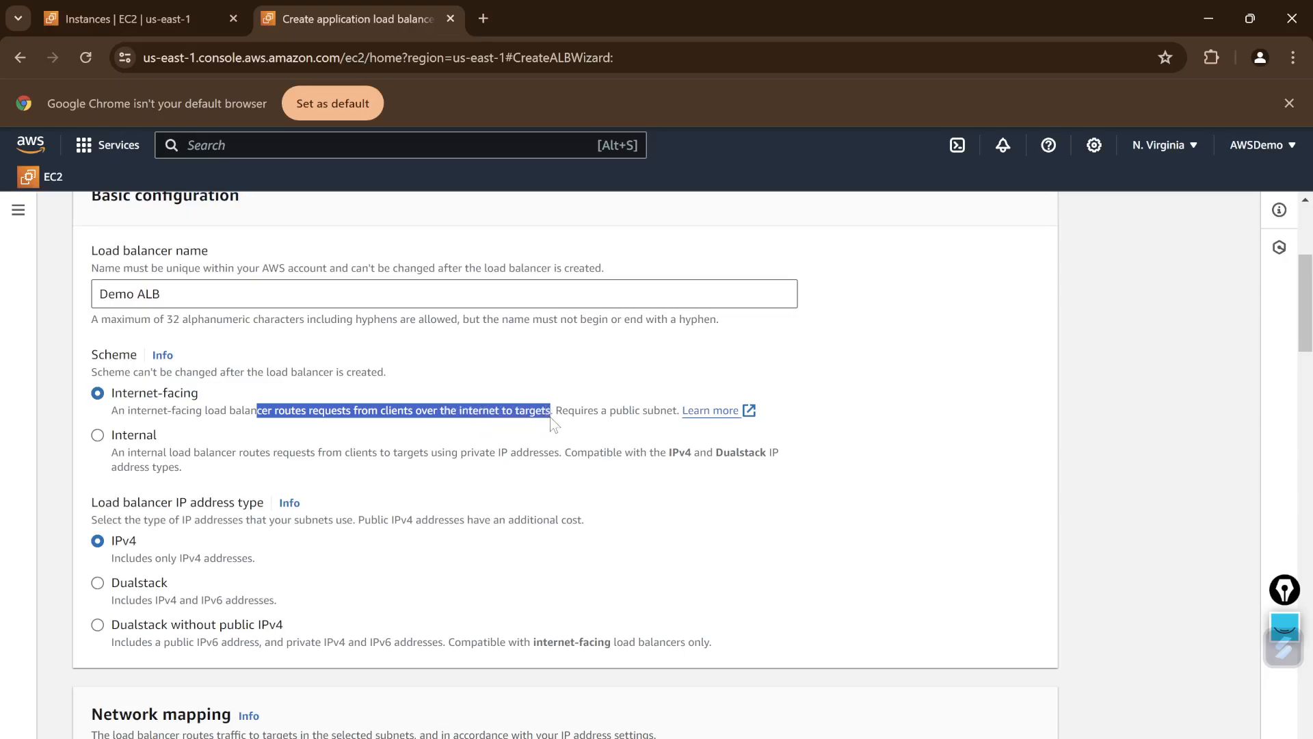
{"action": "left_click", "coordinate": [98, 435]}
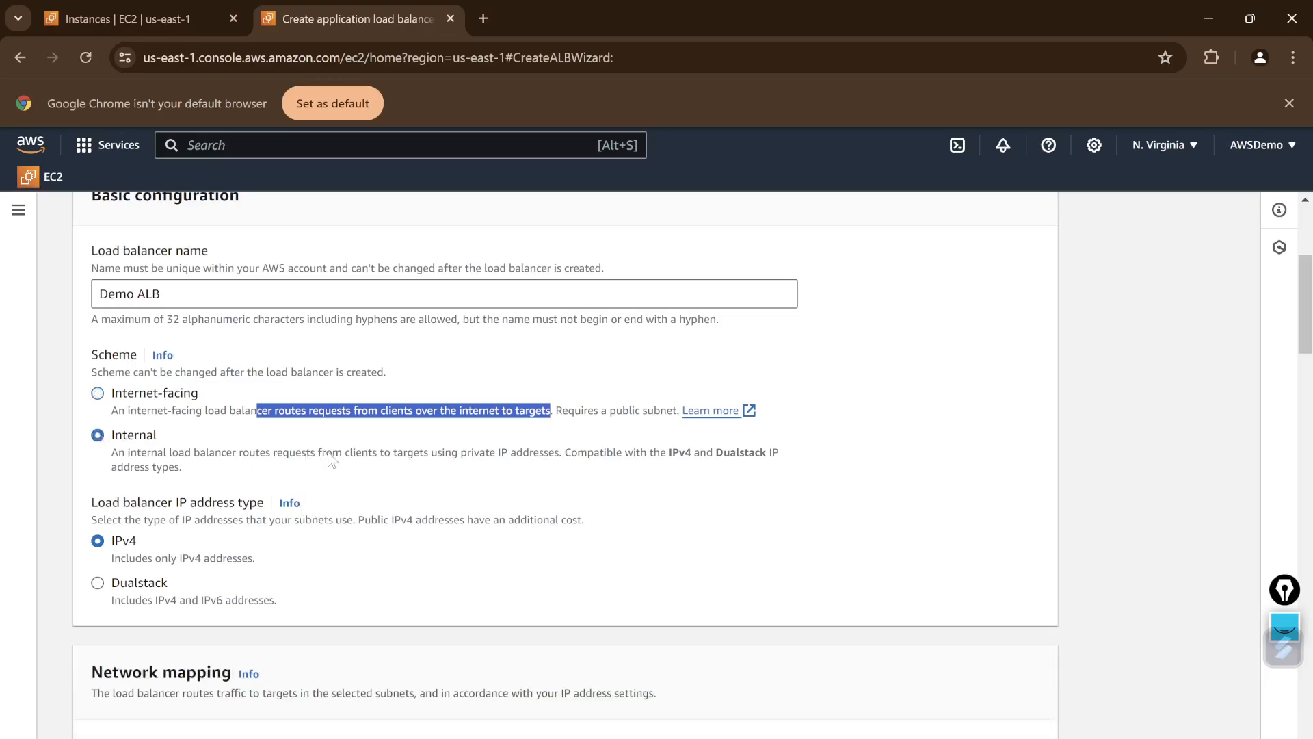
{"action": "left_click_drag", "start_coordinate": [403, 453], "coordinate": [546, 457]}
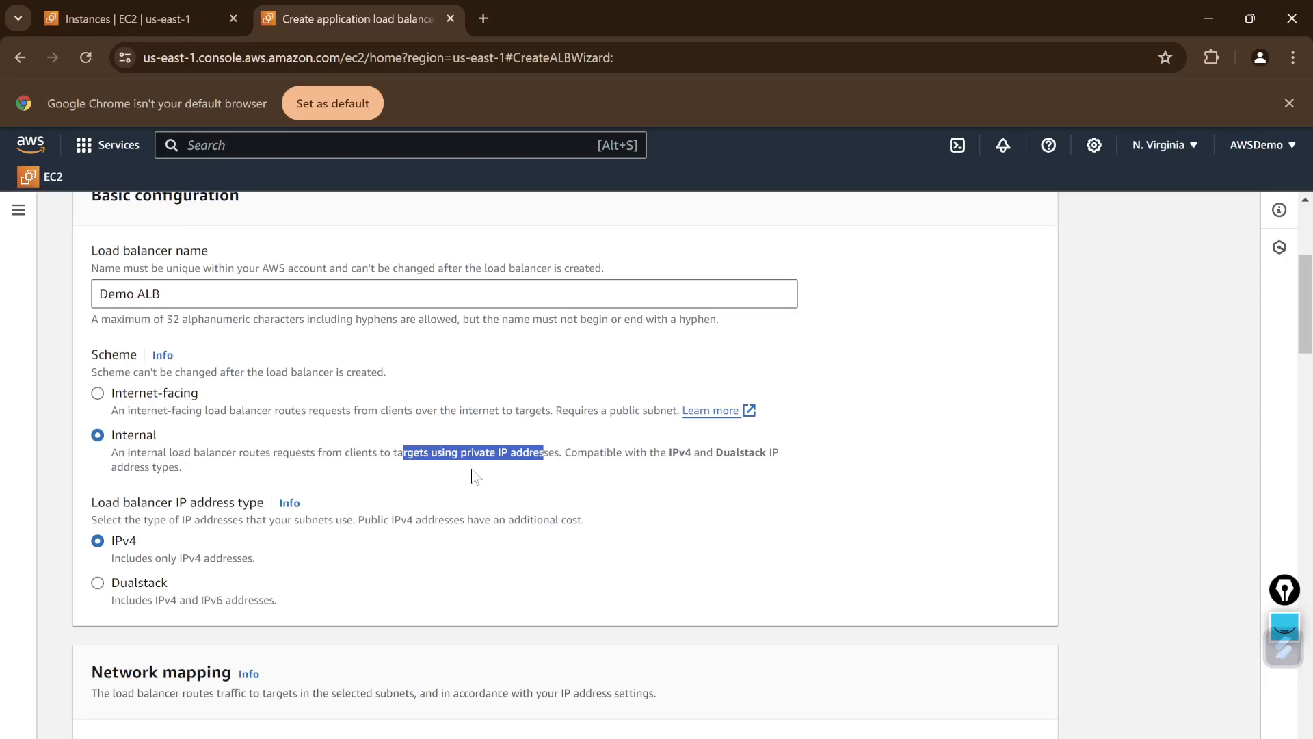
{"action": "left_click", "coordinate": [98, 393]}
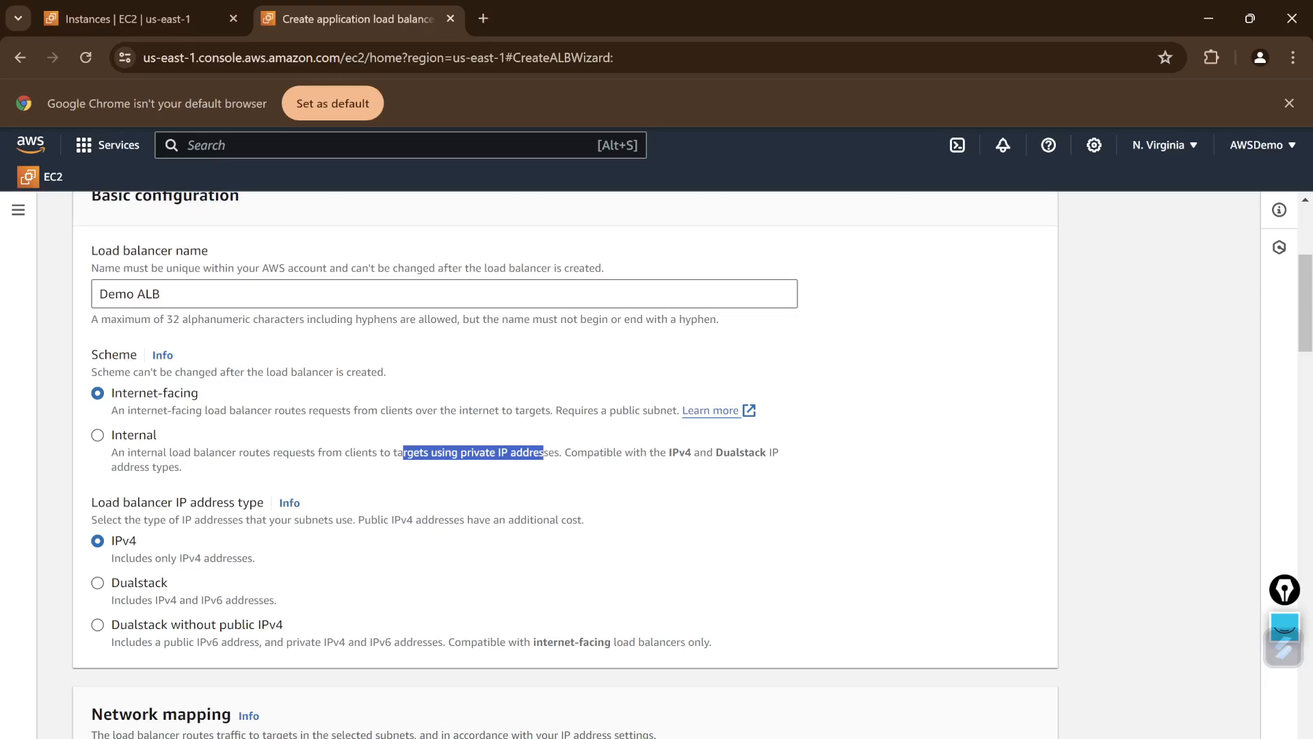
- Choose Demo-vpc as the load balancer's VPC in the network mapping
{"action": "scroll", "coordinate": [191, 479], "scroll_direction": "down", "scroll_amount": 1}
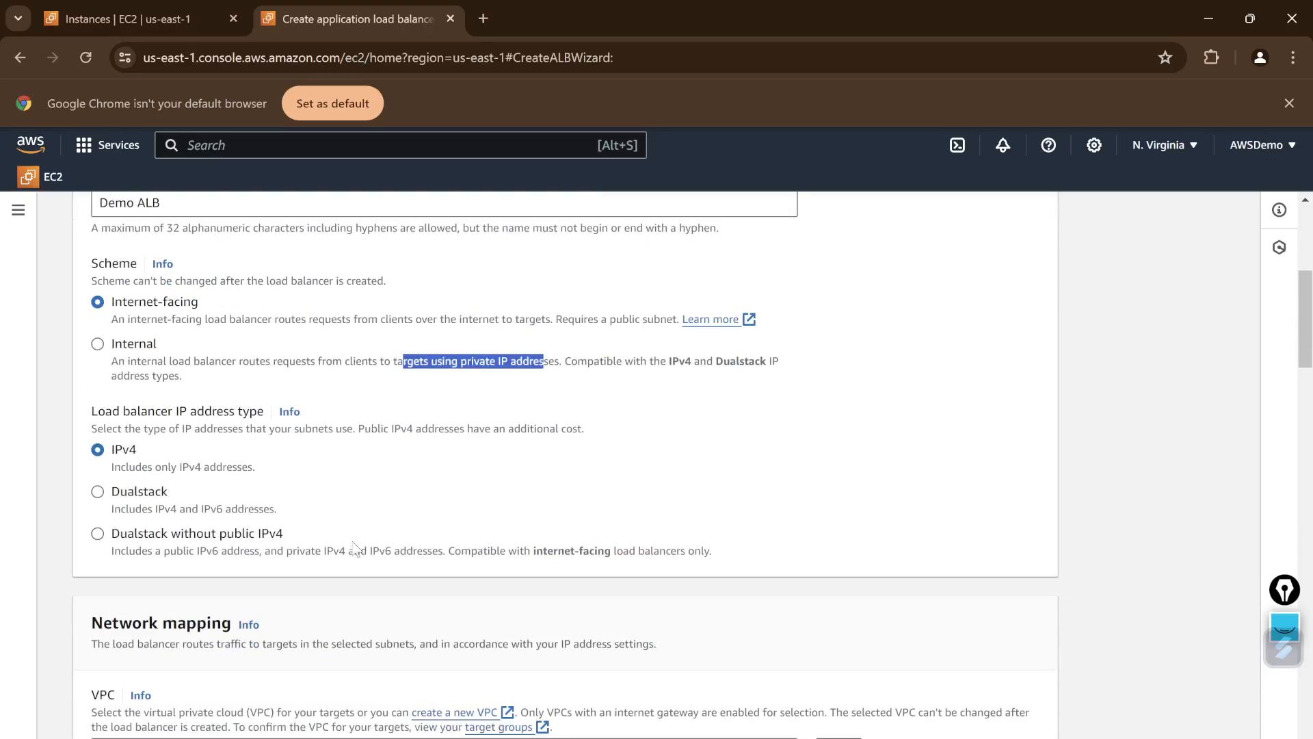
{"action": "scroll", "coordinate": [355, 547], "scroll_direction": "down", "scroll_amount": 3}
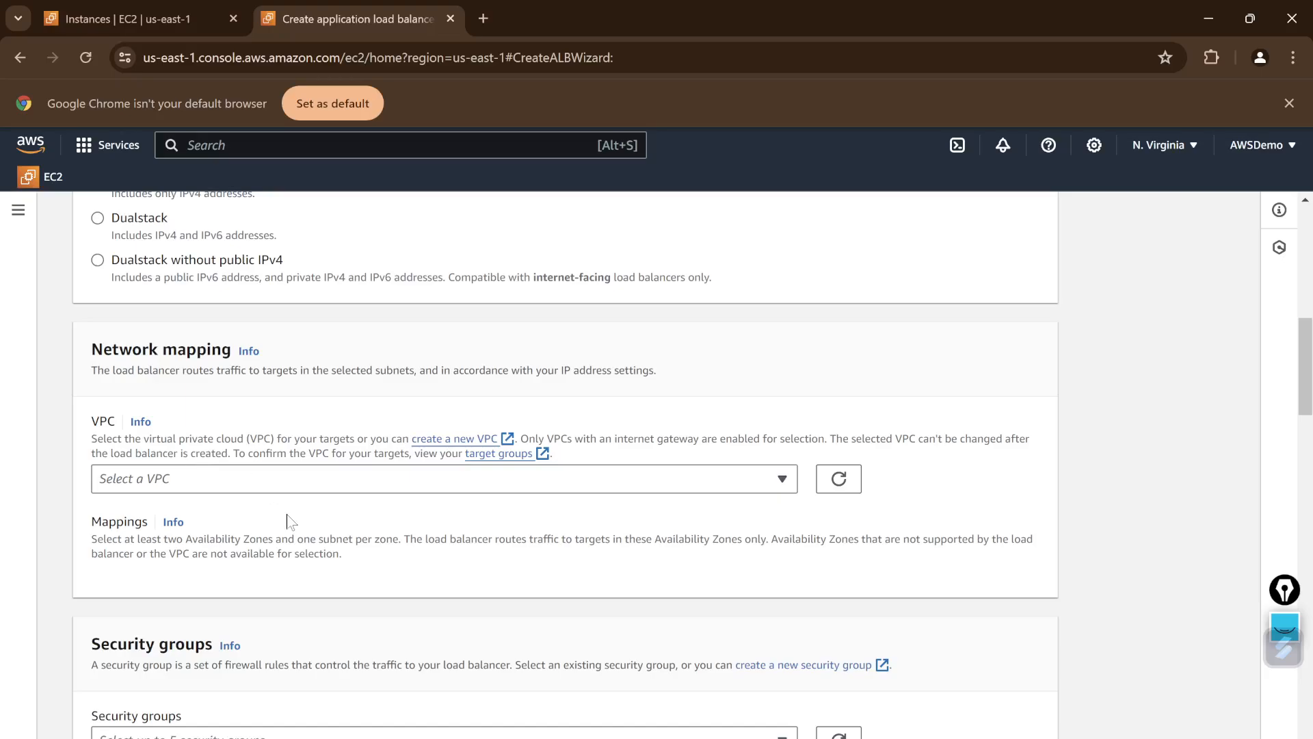
{"action": "scroll", "coordinate": [287, 522], "scroll_direction": "down", "scroll_amount": 1}
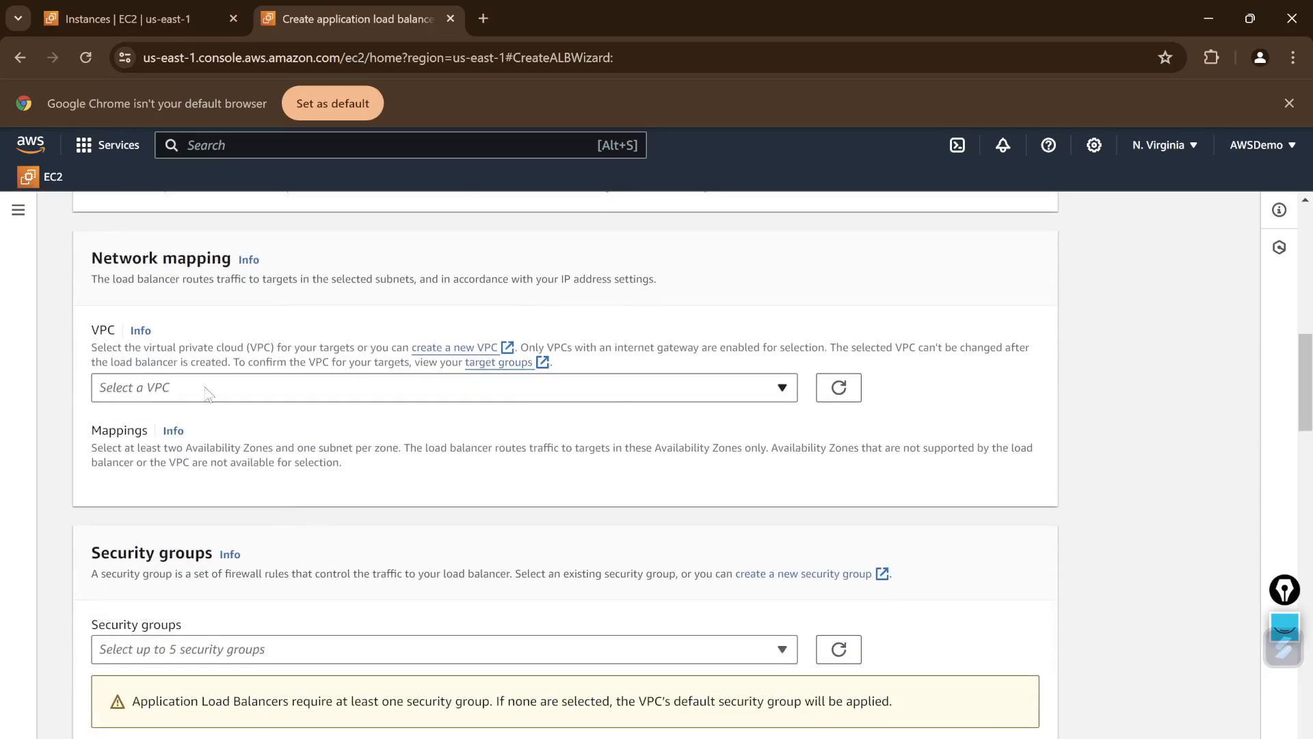
{"action": "left_click", "coordinate": [207, 393]}
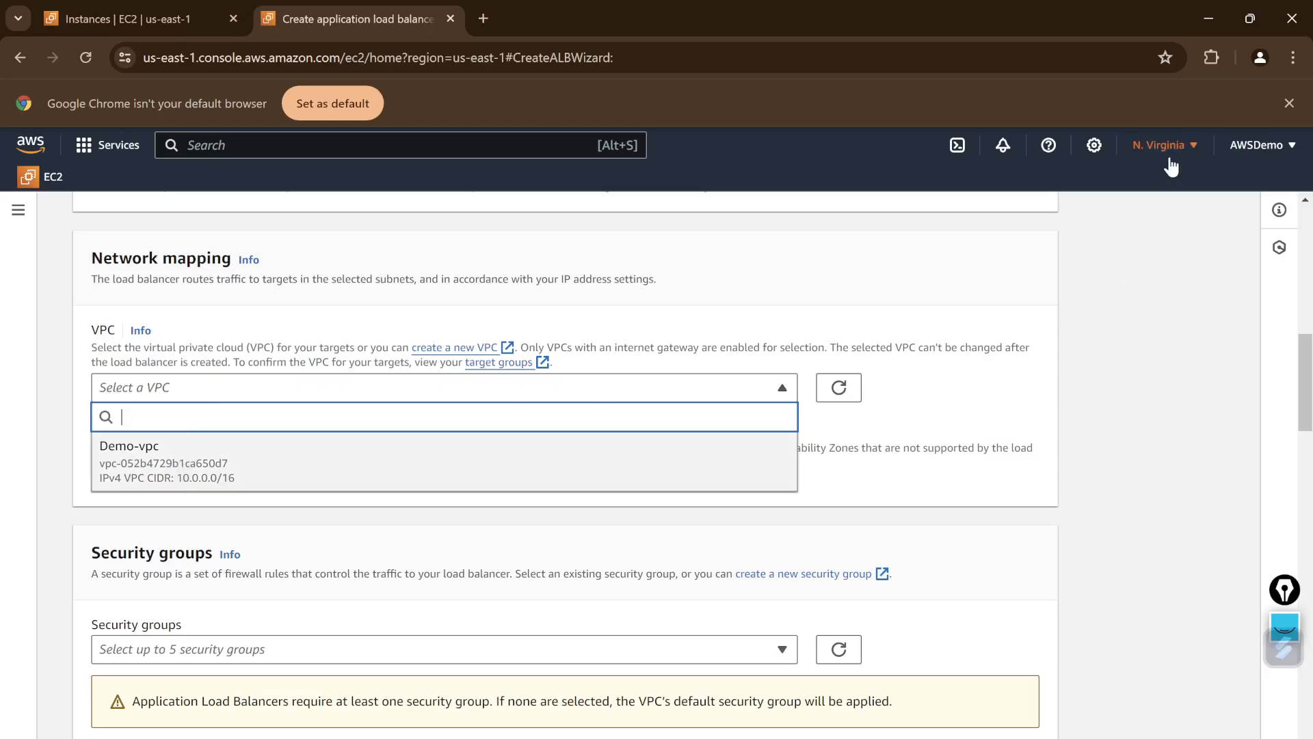
{"action": "left_click", "coordinate": [137, 462]}
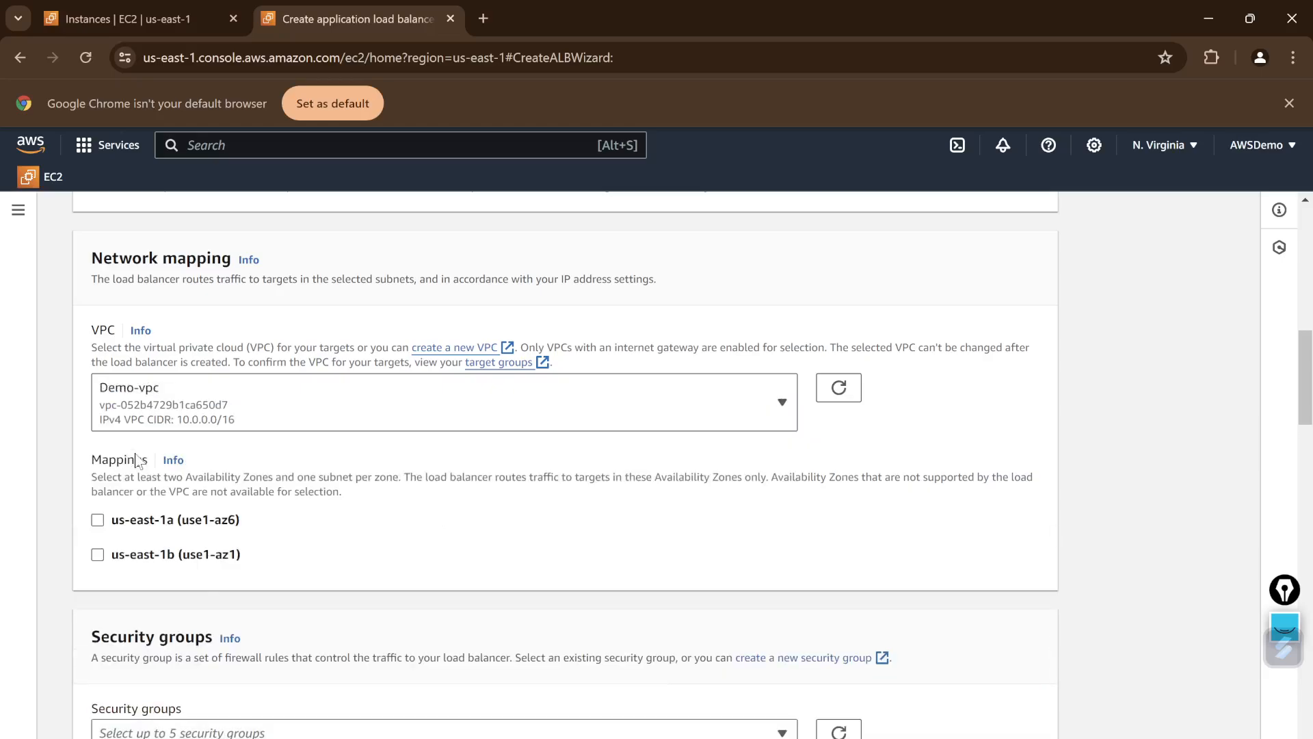
- Map the load balancer to availability zones us-east-1a with Public Subnet -A and us-east-1b with Public Subnet -B
{"action": "scroll", "coordinate": [193, 534], "scroll_direction": "down", "scroll_amount": 1}
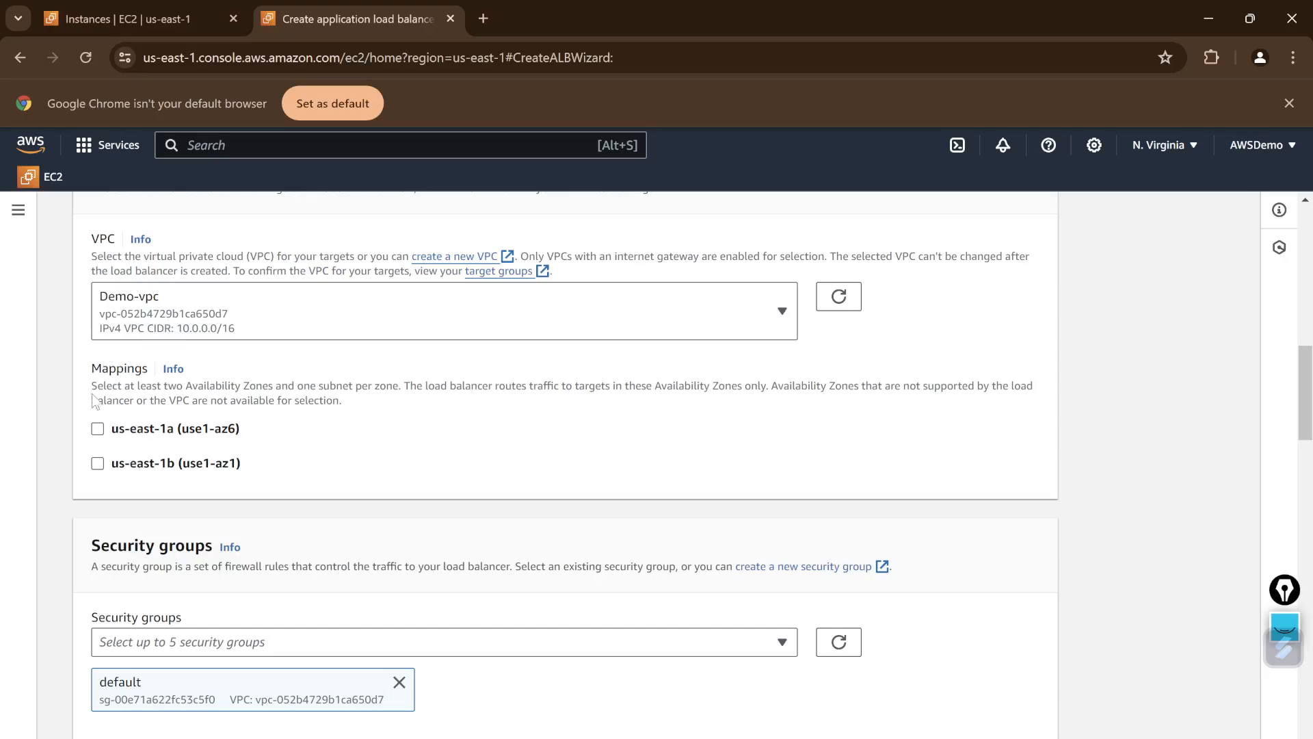
{"action": "left_click_drag", "start_coordinate": [140, 386], "coordinate": [376, 395]}
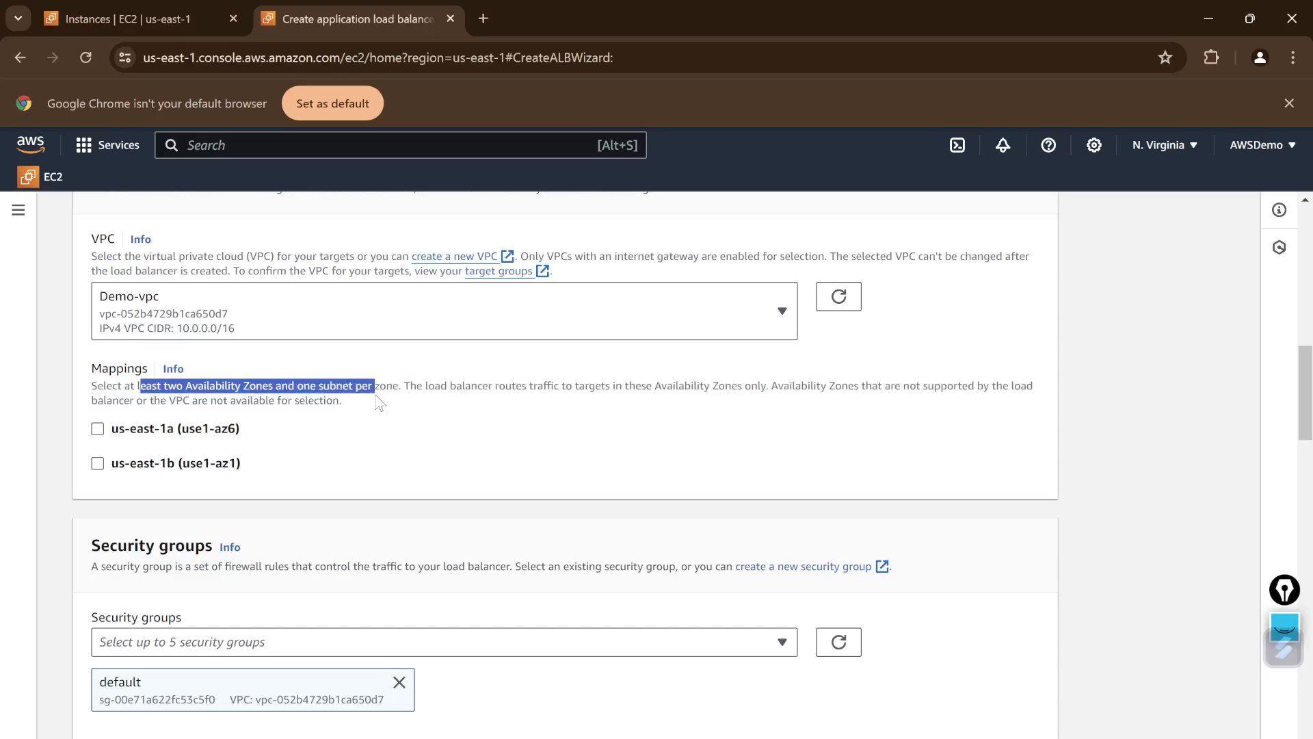
{"action": "left_click", "coordinate": [98, 430]}
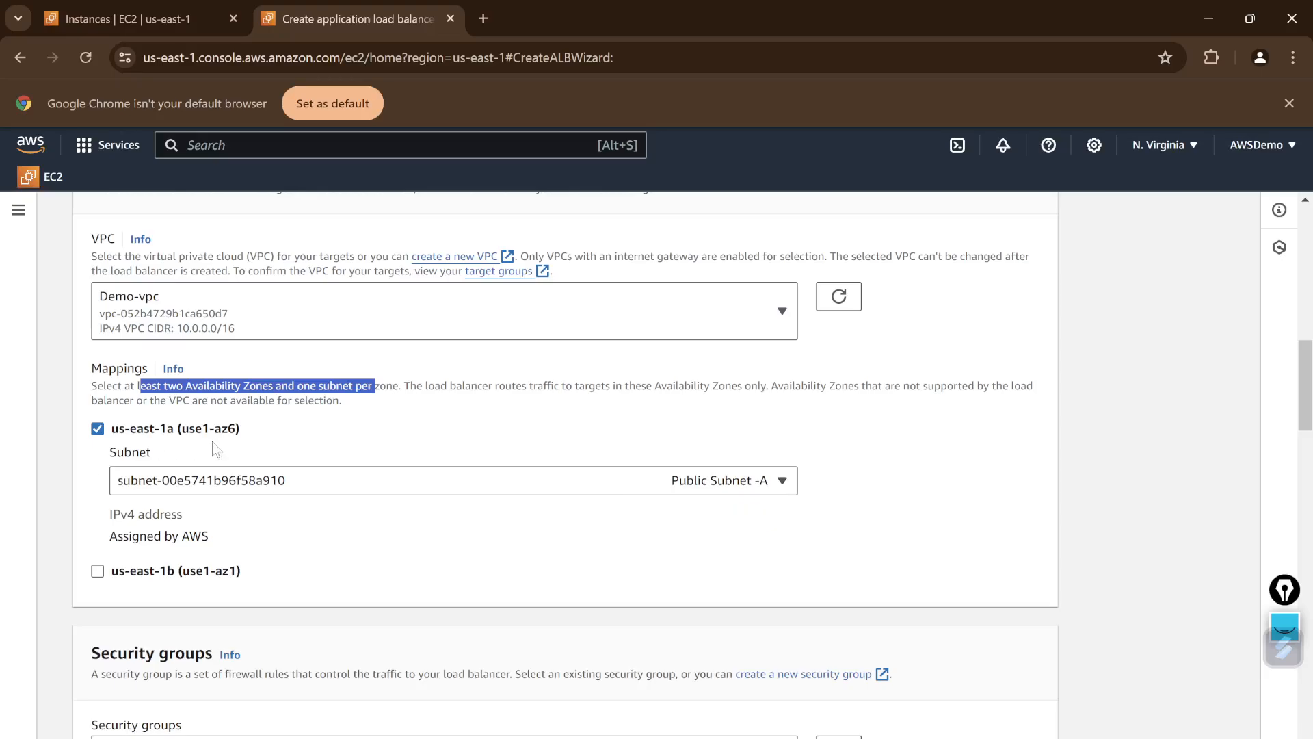
{"action": "left_click_drag", "start_coordinate": [240, 428], "coordinate": [136, 426]}
{"action": "scroll", "coordinate": [136, 437], "scroll_direction": "down", "scroll_amount": 1}
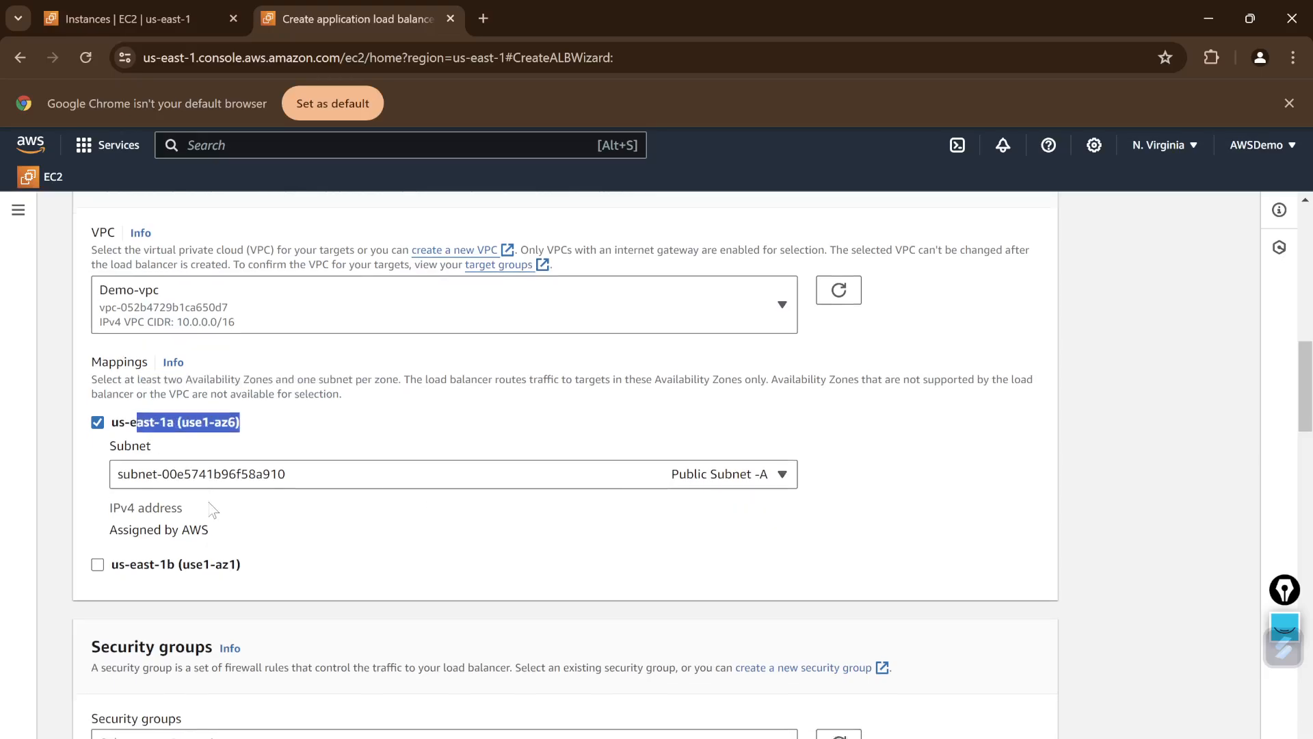
{"action": "left_click", "coordinate": [98, 480]}
{"action": "left_click_drag", "start_coordinate": [274, 482], "coordinate": [168, 482]}
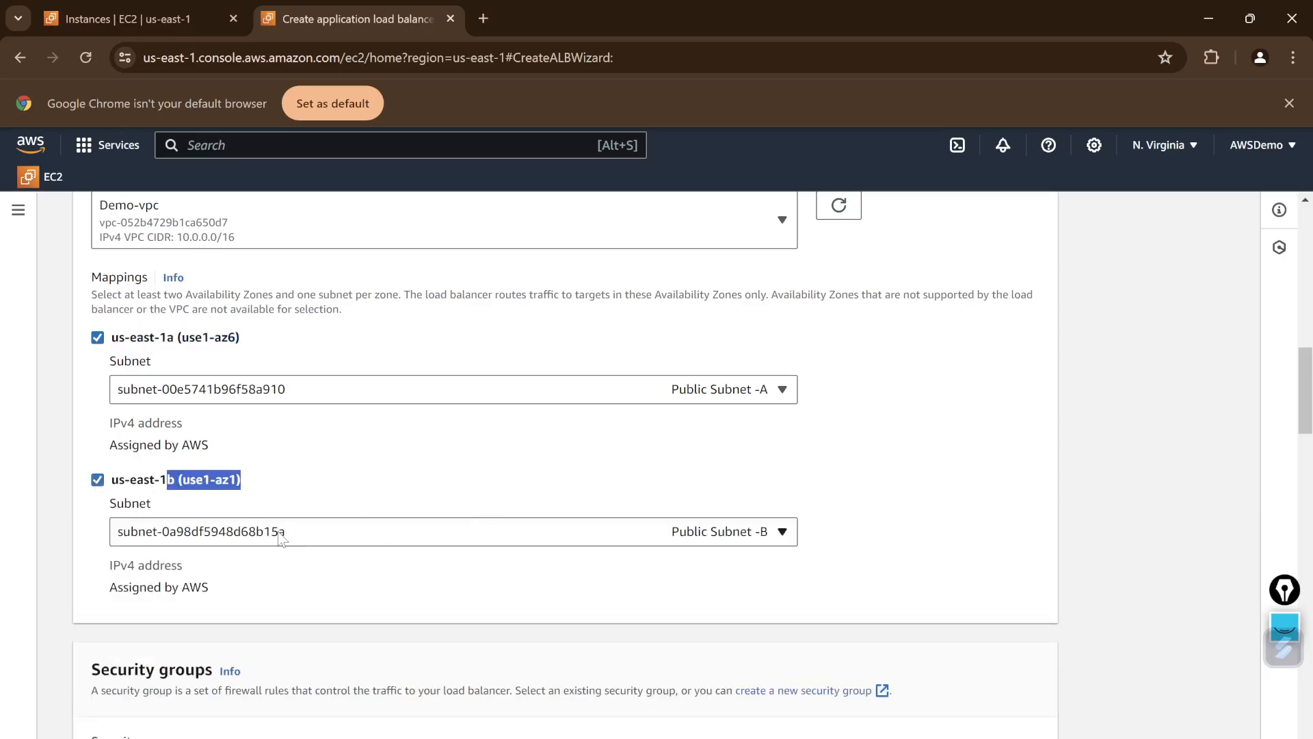
- Remove the default security group from the load balancer and open the security group creation page in a new browser tab
{"action": "scroll", "coordinate": [279, 537], "scroll_direction": "down", "scroll_amount": 3}
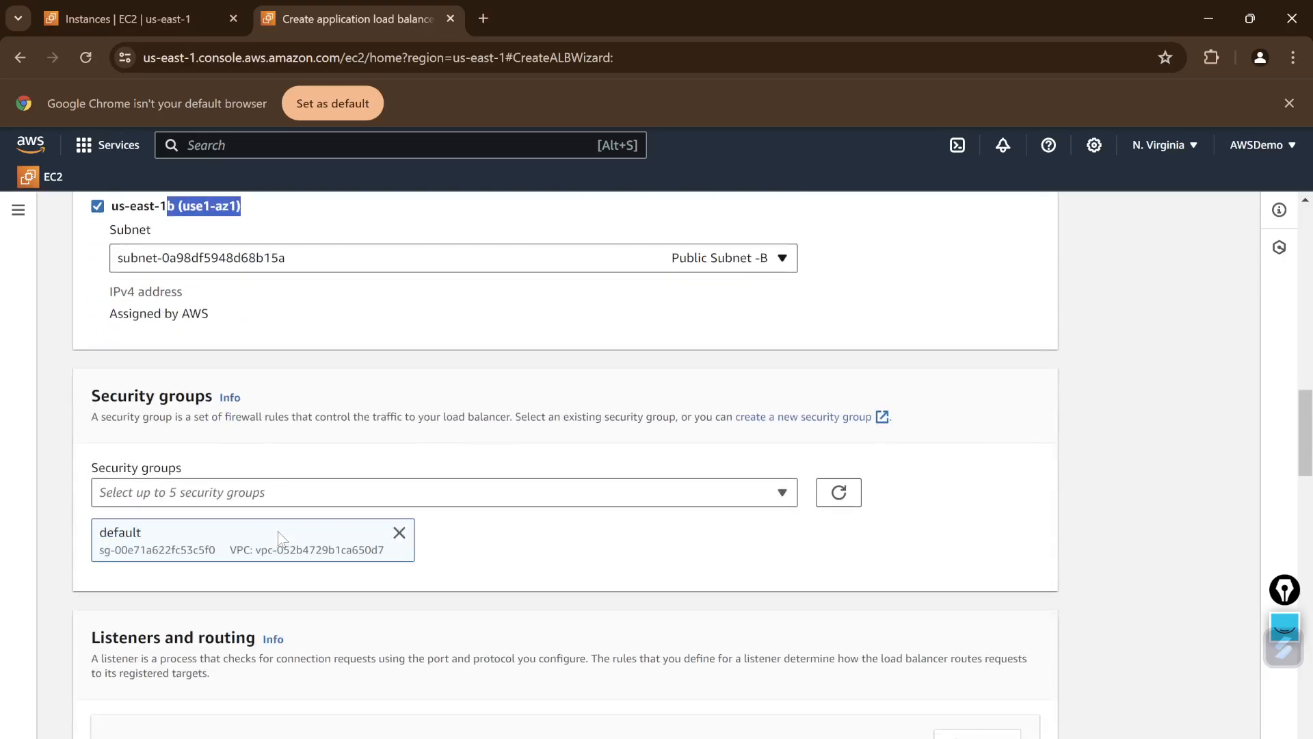
{"action": "left_click", "coordinate": [400, 533]}
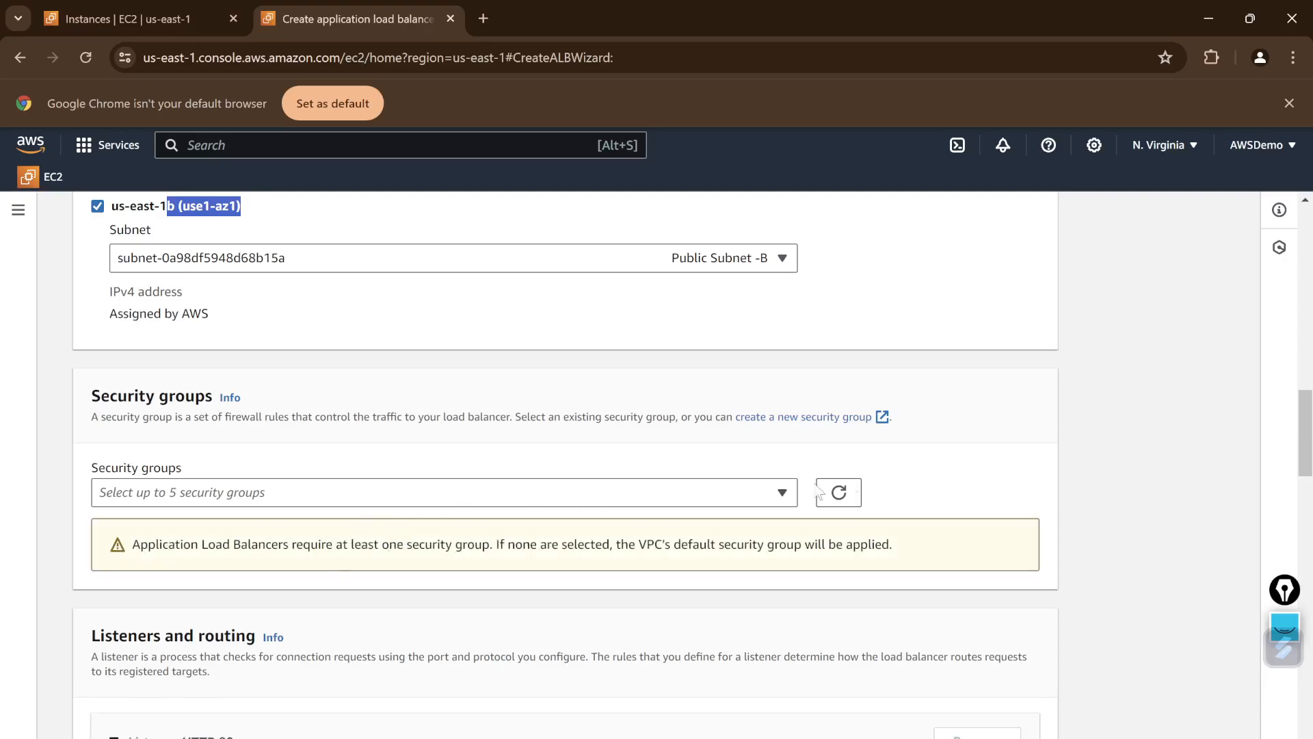
{"action": "right_click", "coordinate": [821, 417]}
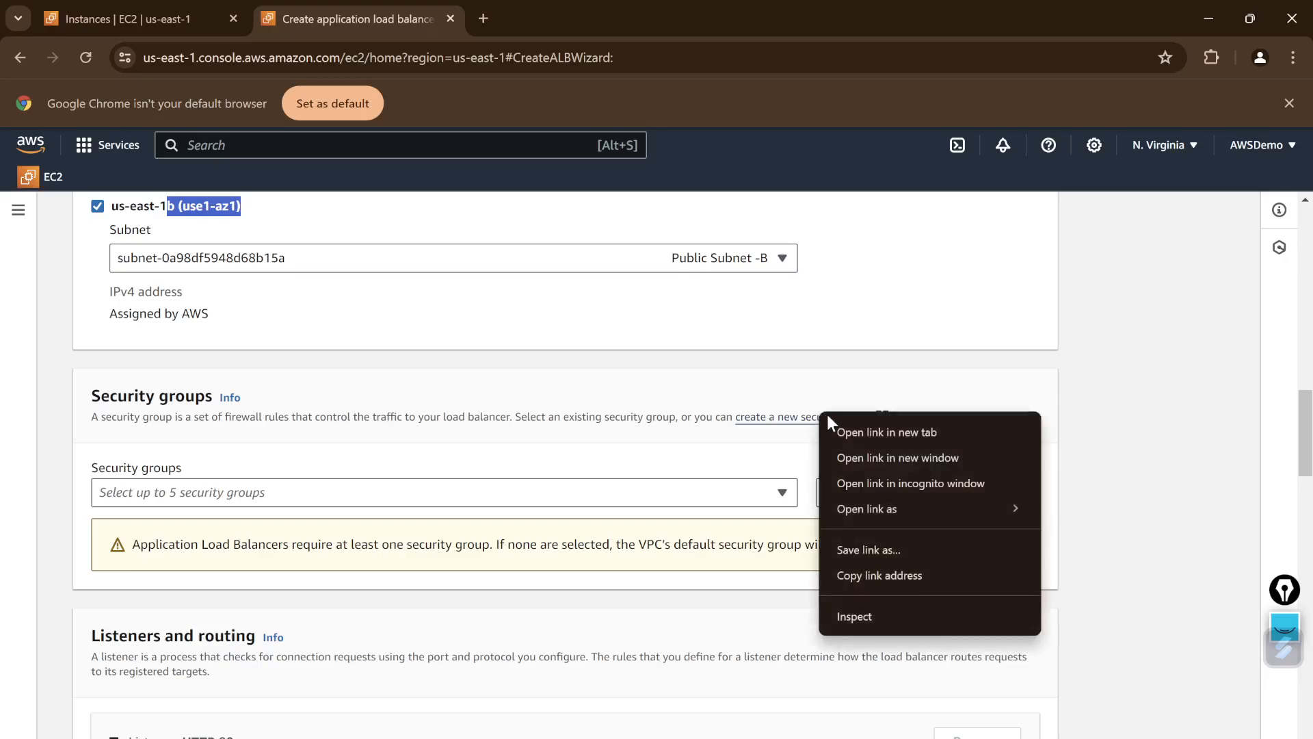
{"action": "left_click", "coordinate": [868, 429]}
{"action": "left_click", "coordinate": [558, 19]}
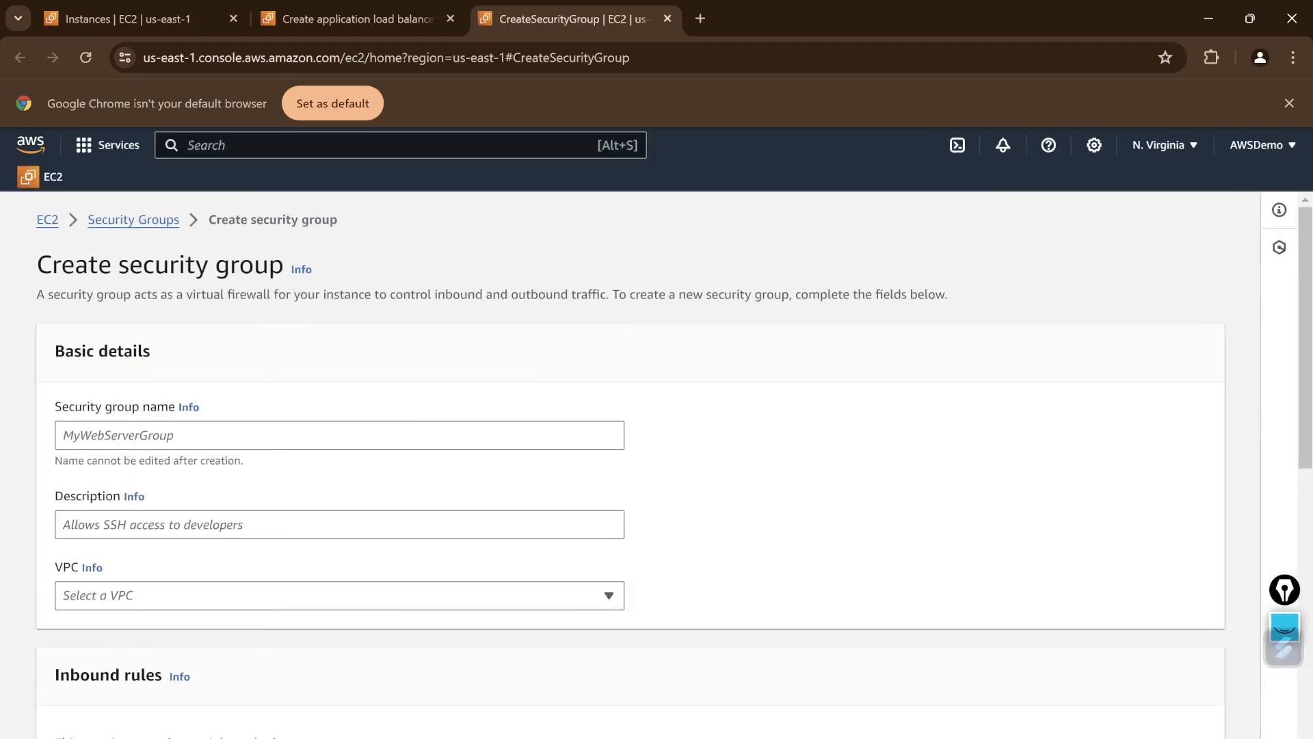
- Set the new security group's name and description to "SG for ALB" and its VPC to Demo-vpc
{"action": "left_click", "coordinate": [173, 435]}
{"action": "type", "text": "SG"}
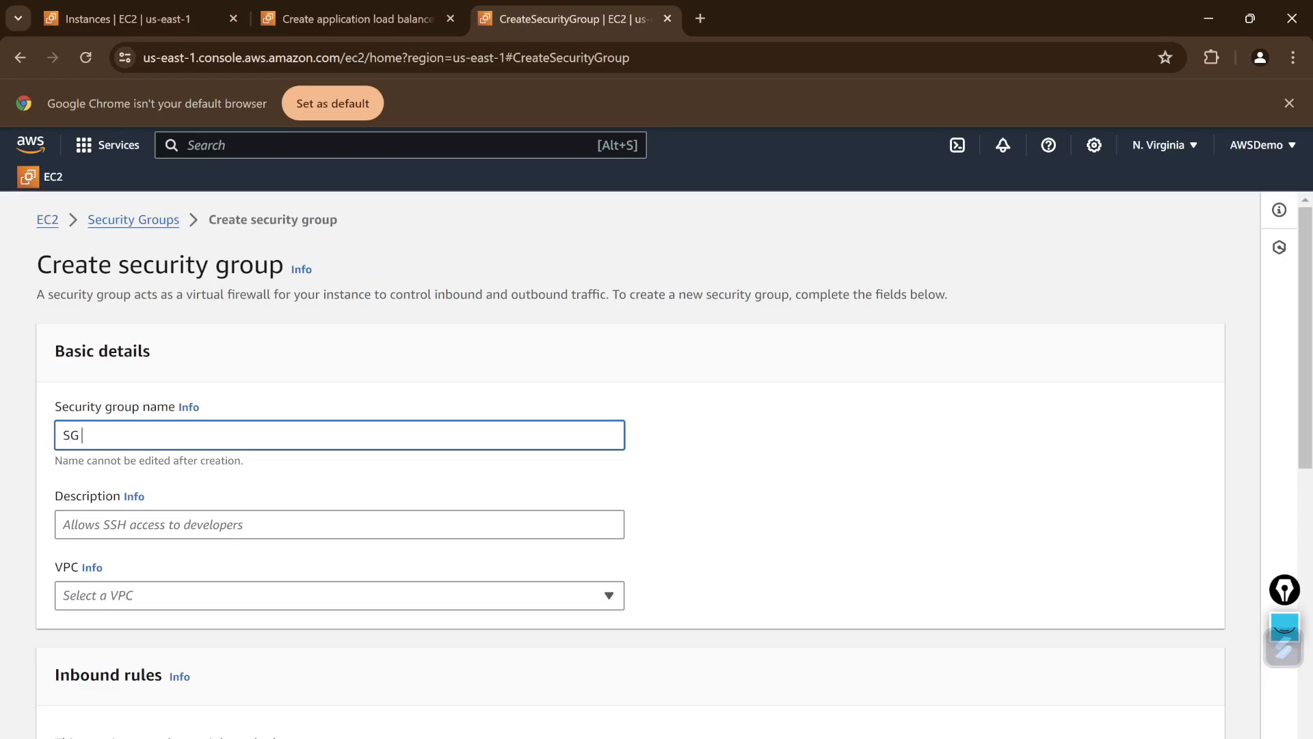
{"action": "type", "text": " for ALB"}
{"action": "left_click_drag", "start_coordinate": [127, 435], "coordinate": [57, 435]}
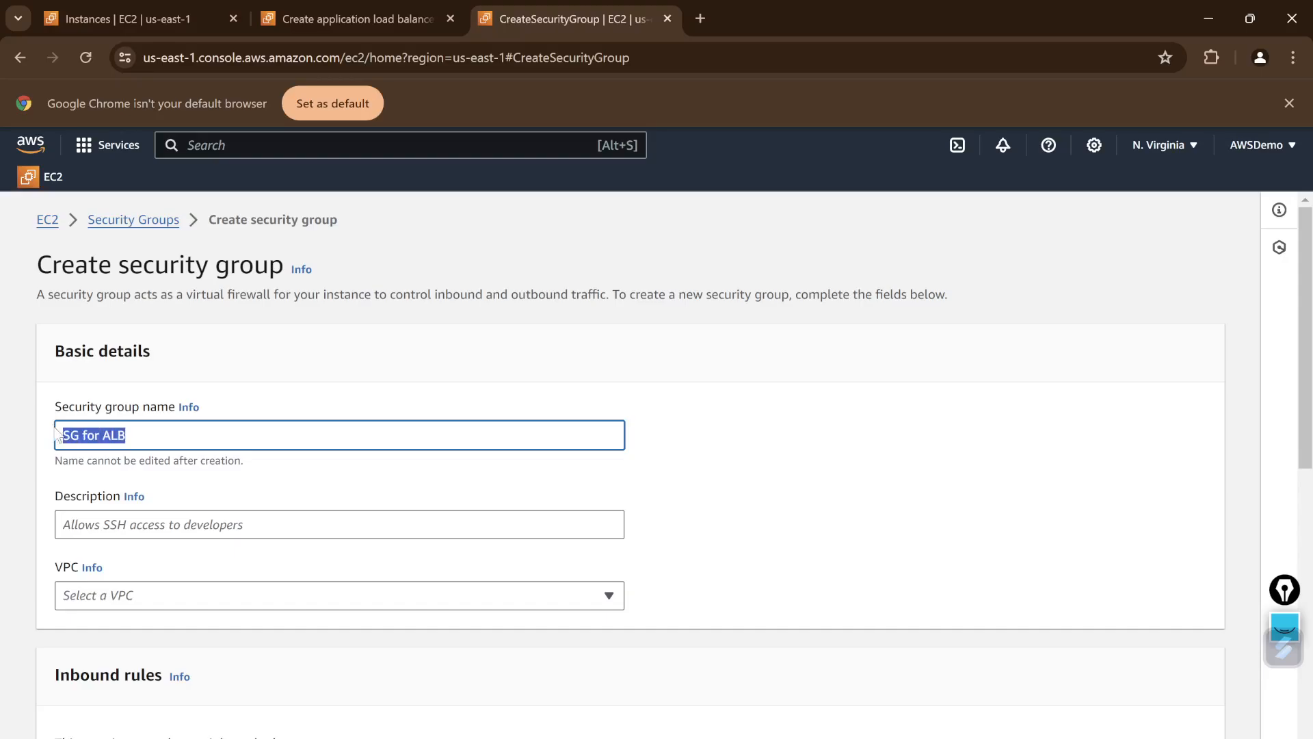
{"action": "key", "text": "ctrl+c"}
{"action": "left_click", "coordinate": [125, 521]}
{"action": "key", "text": "ctrl+v"}
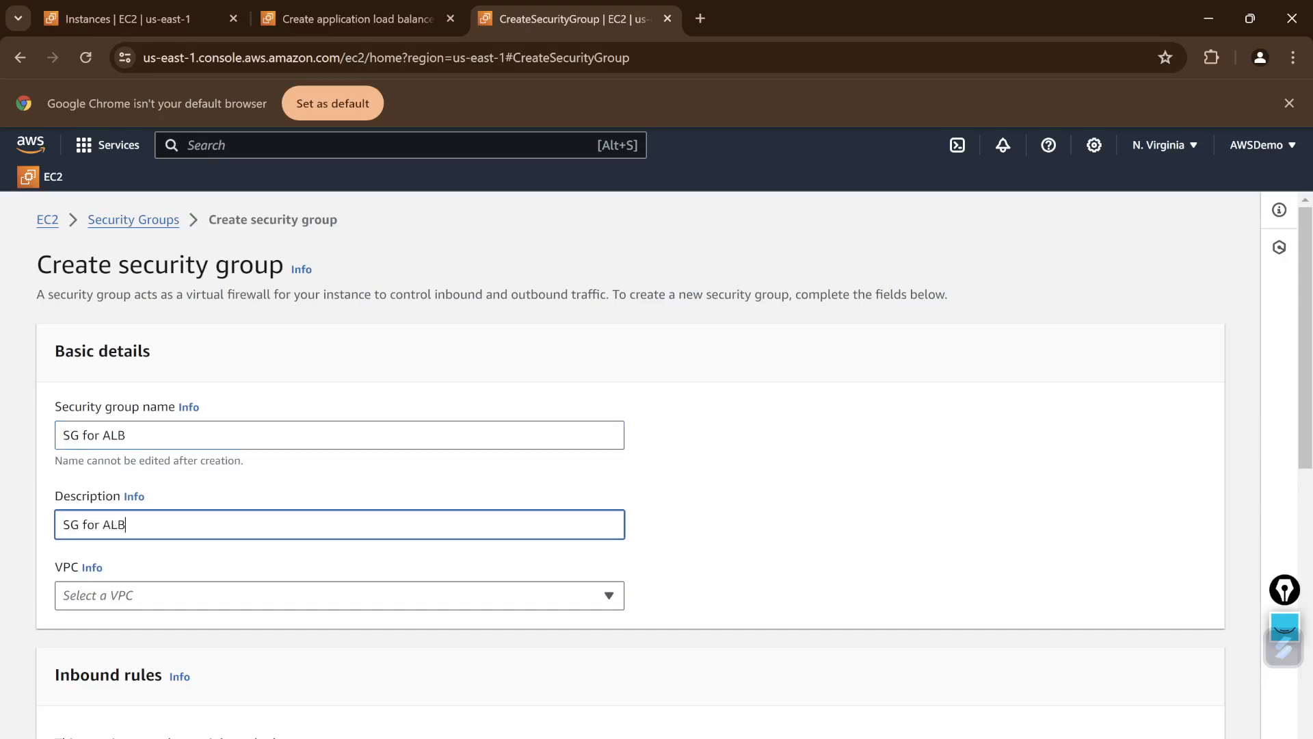
{"action": "scroll", "coordinate": [146, 533], "scroll_direction": "down", "scroll_amount": 4}
{"action": "left_click", "coordinate": [230, 329]}
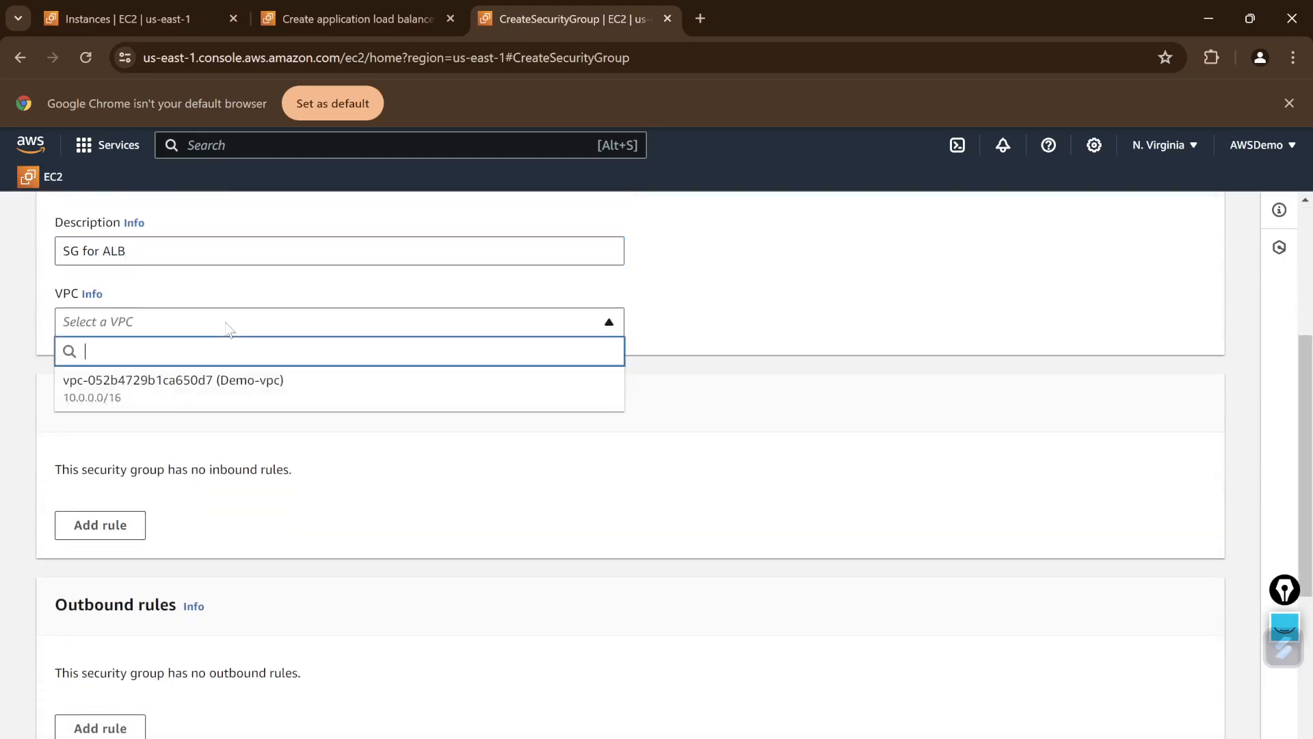
{"action": "left_click", "coordinate": [180, 387]}
- Add an inbound rule that allows HTTP traffic from anywhere, source 0.0.0.0/0
{"action": "scroll", "coordinate": [249, 575], "scroll_direction": "down", "scroll_amount": 3}
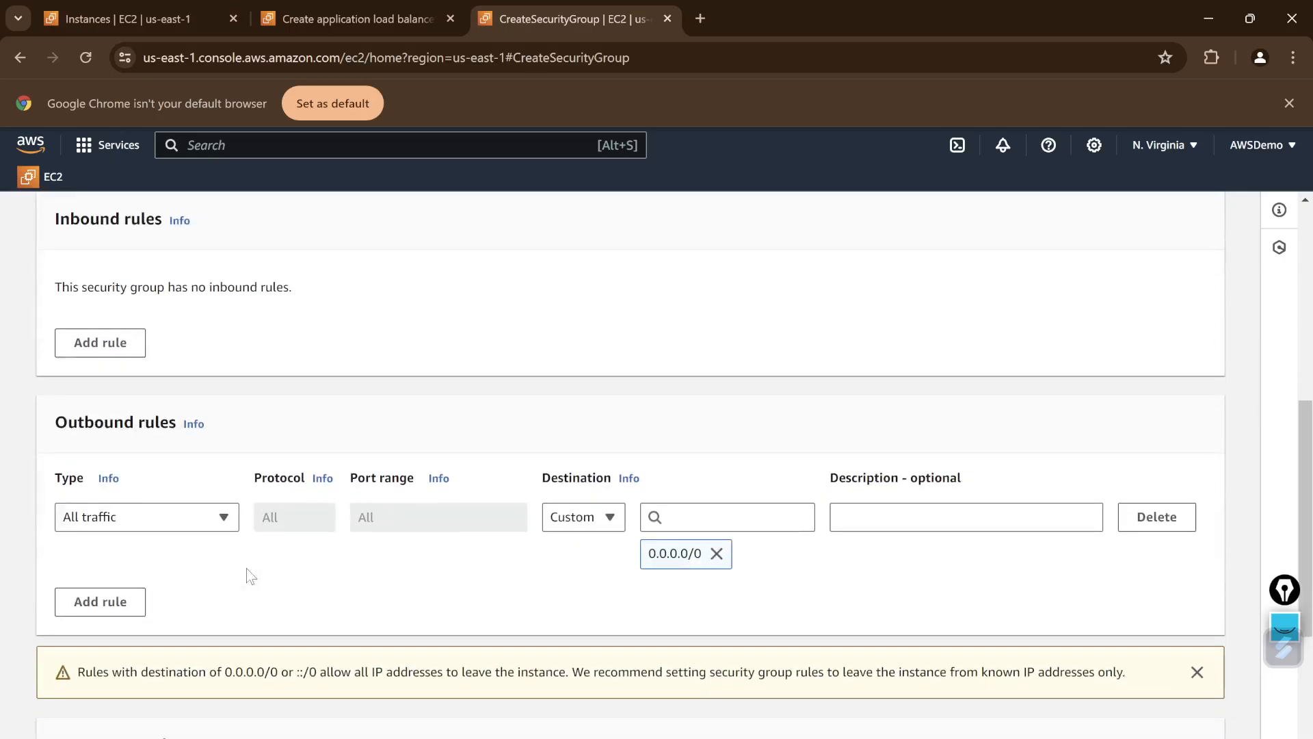
{"action": "left_click", "coordinate": [99, 343]}
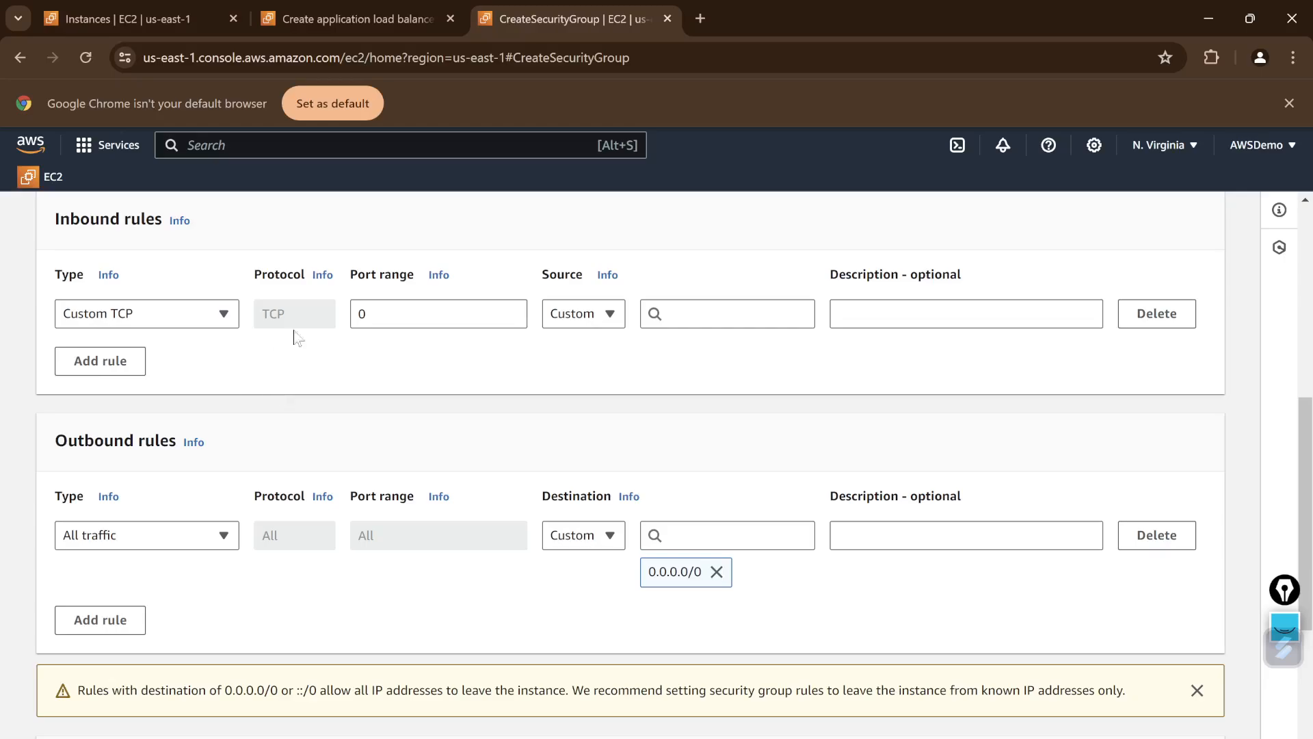
{"action": "left_click", "coordinate": [189, 321]}
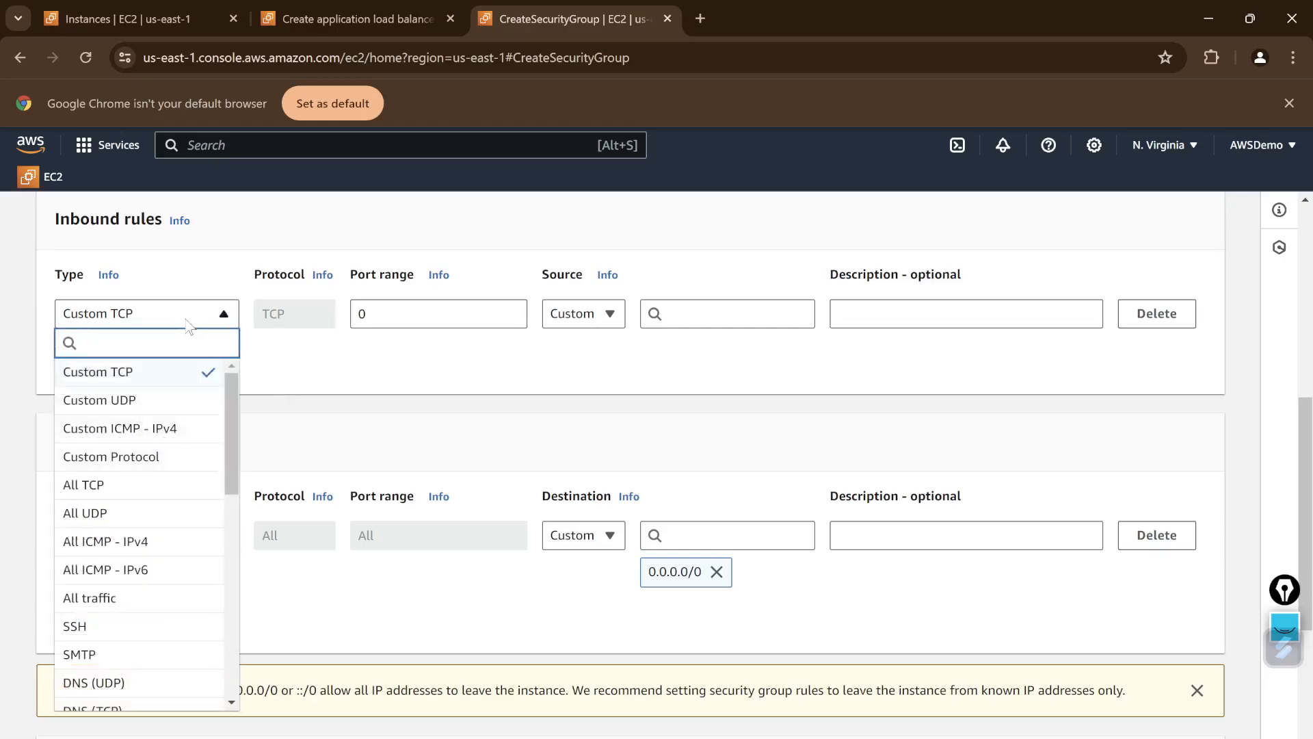
{"action": "type", "text": "htt"}
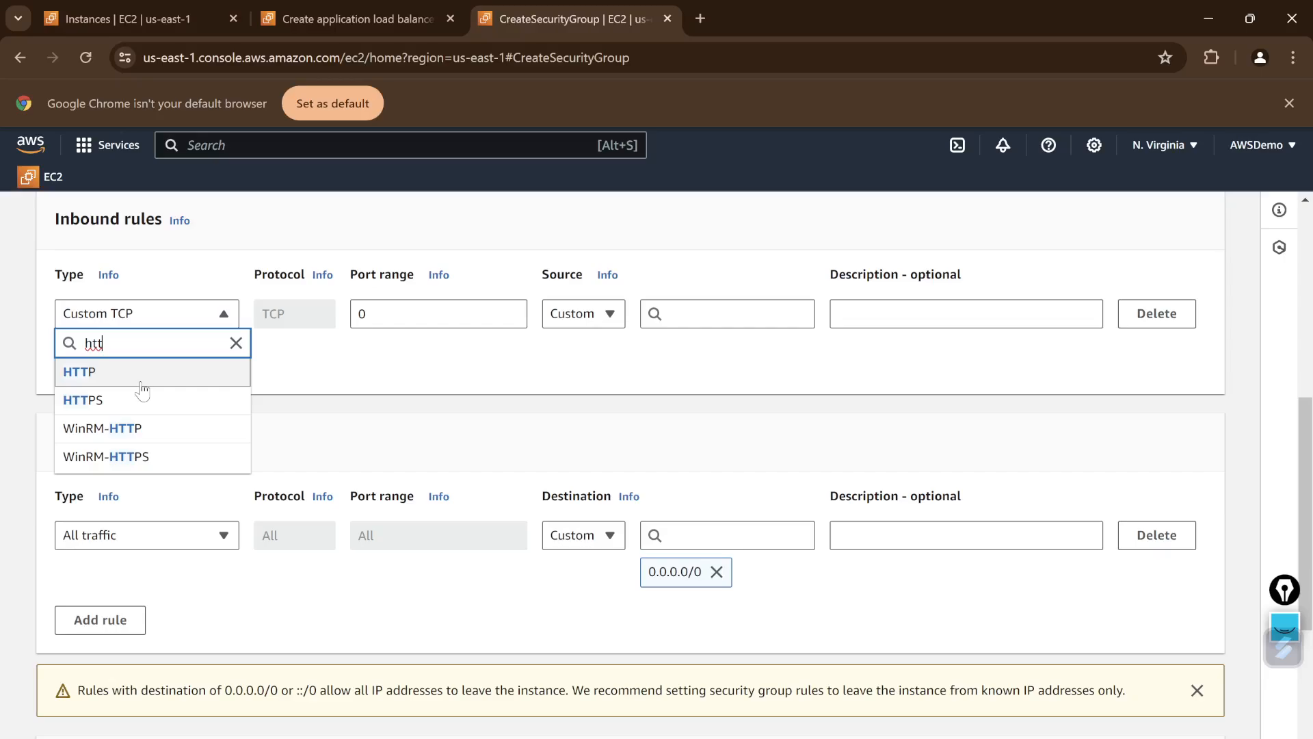
{"action": "left_click", "coordinate": [140, 384]}
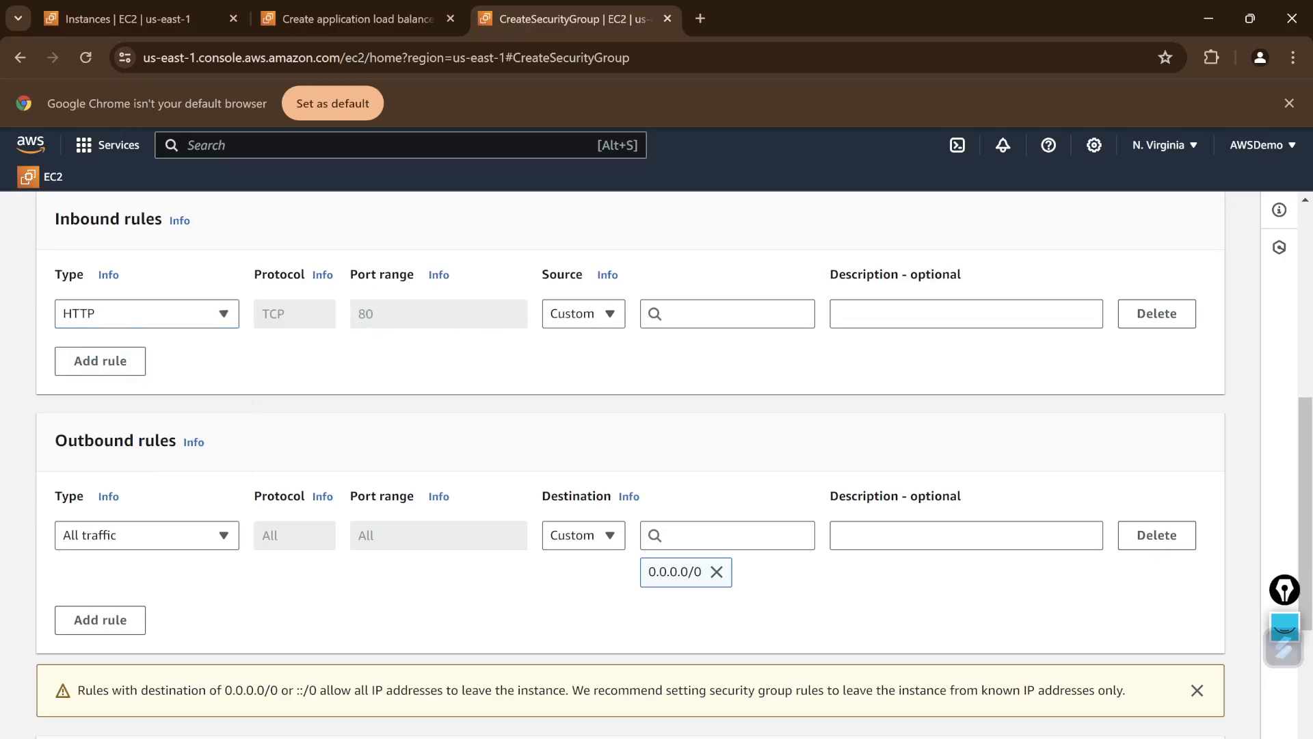
{"action": "left_click", "coordinate": [684, 313]}
{"action": "left_click", "coordinate": [687, 377]}
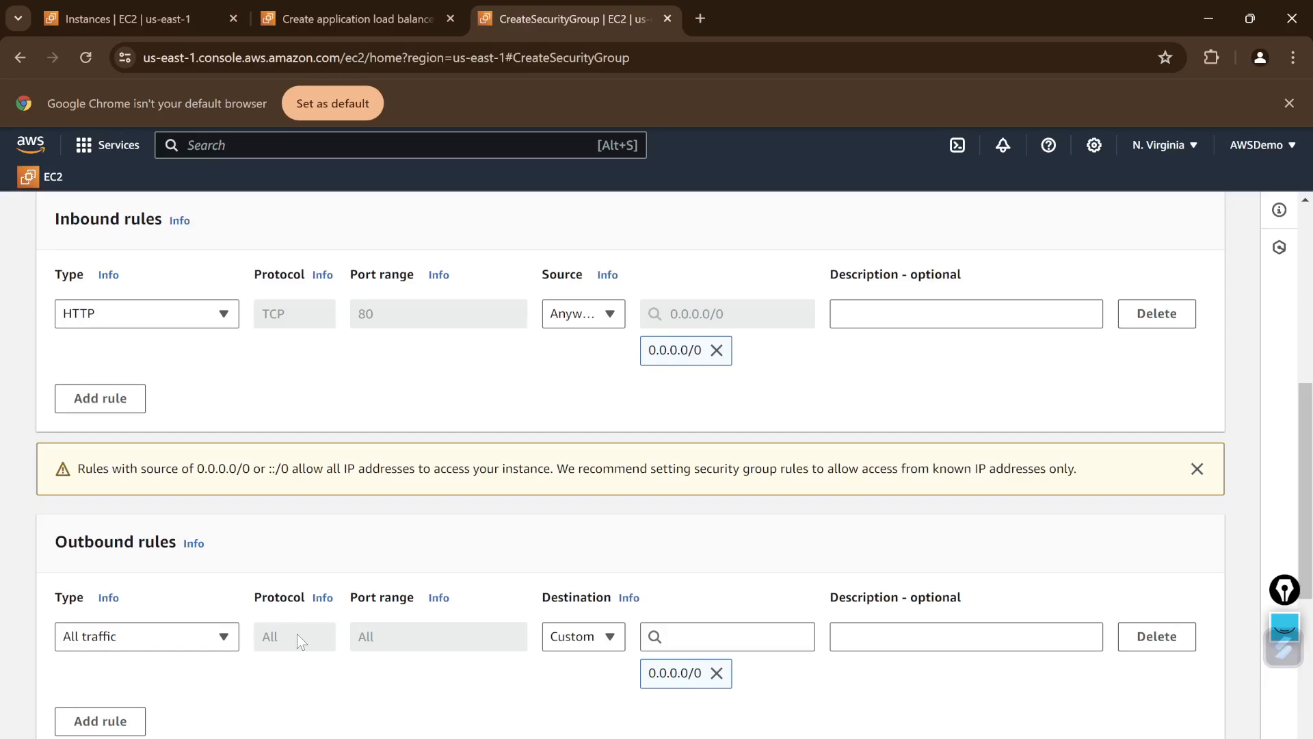
- Review the inbound and outbound rules and create the security group
{"action": "scroll", "coordinate": [296, 633], "scroll_direction": "down", "scroll_amount": 5}
{"action": "scroll", "coordinate": [297, 633], "scroll_direction": "up", "scroll_amount": 4}
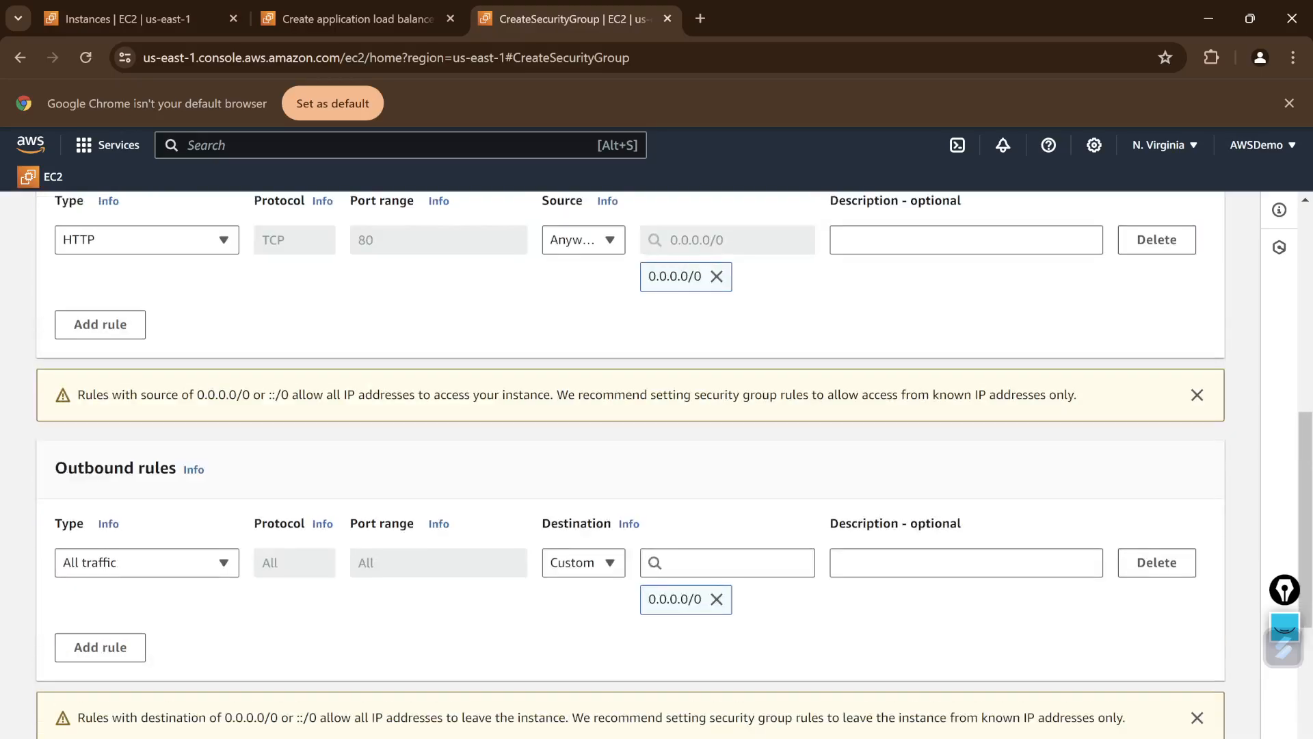
{"action": "scroll", "coordinate": [414, 609], "scroll_direction": "down", "scroll_amount": 4}
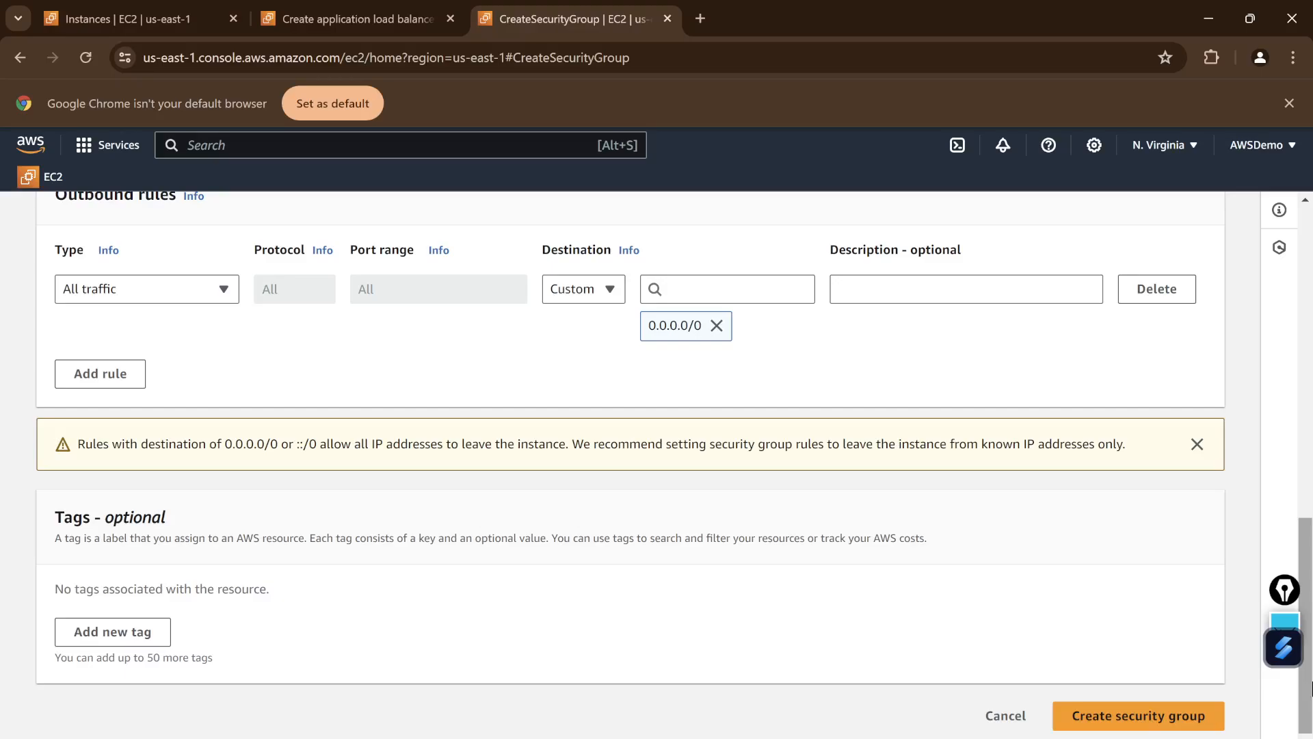
{"action": "left_click", "coordinate": [1114, 716]}
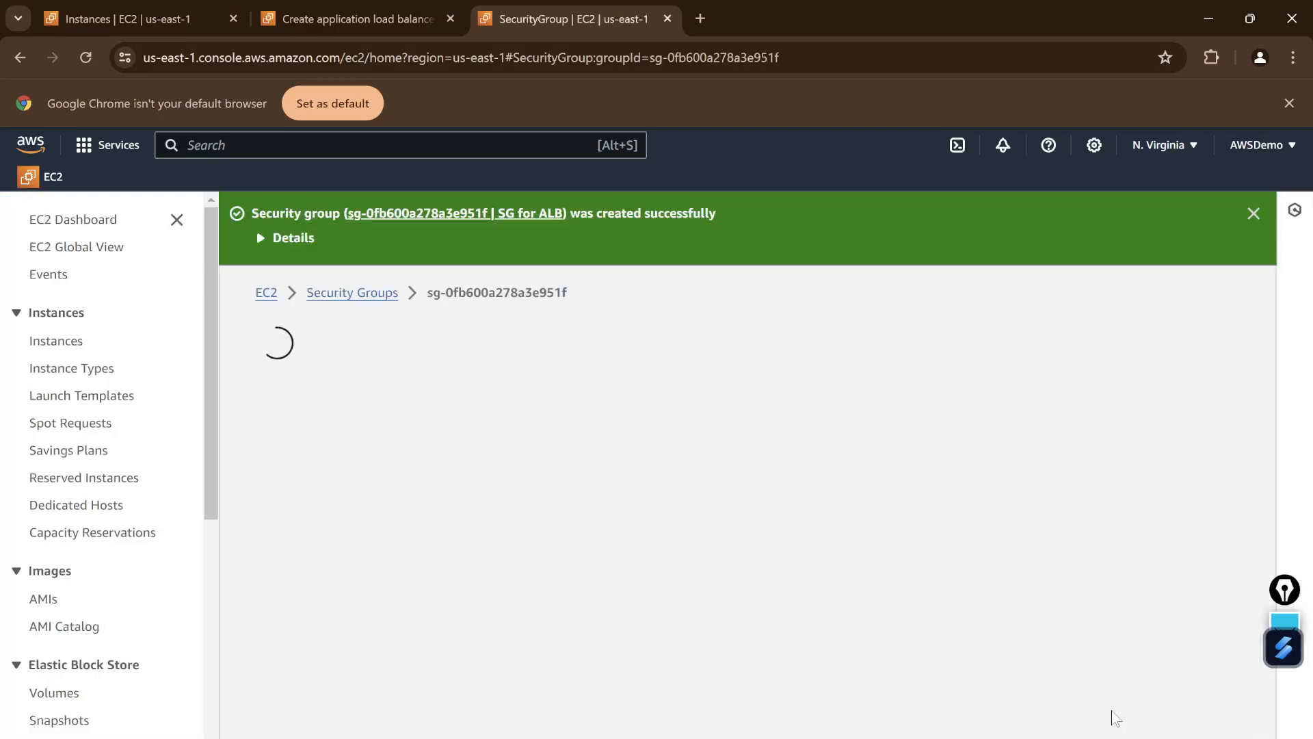
- Refresh the load balancer's security group list and replace the default group with SG for ALB
{"action": "left_click", "coordinate": [387, 15]}
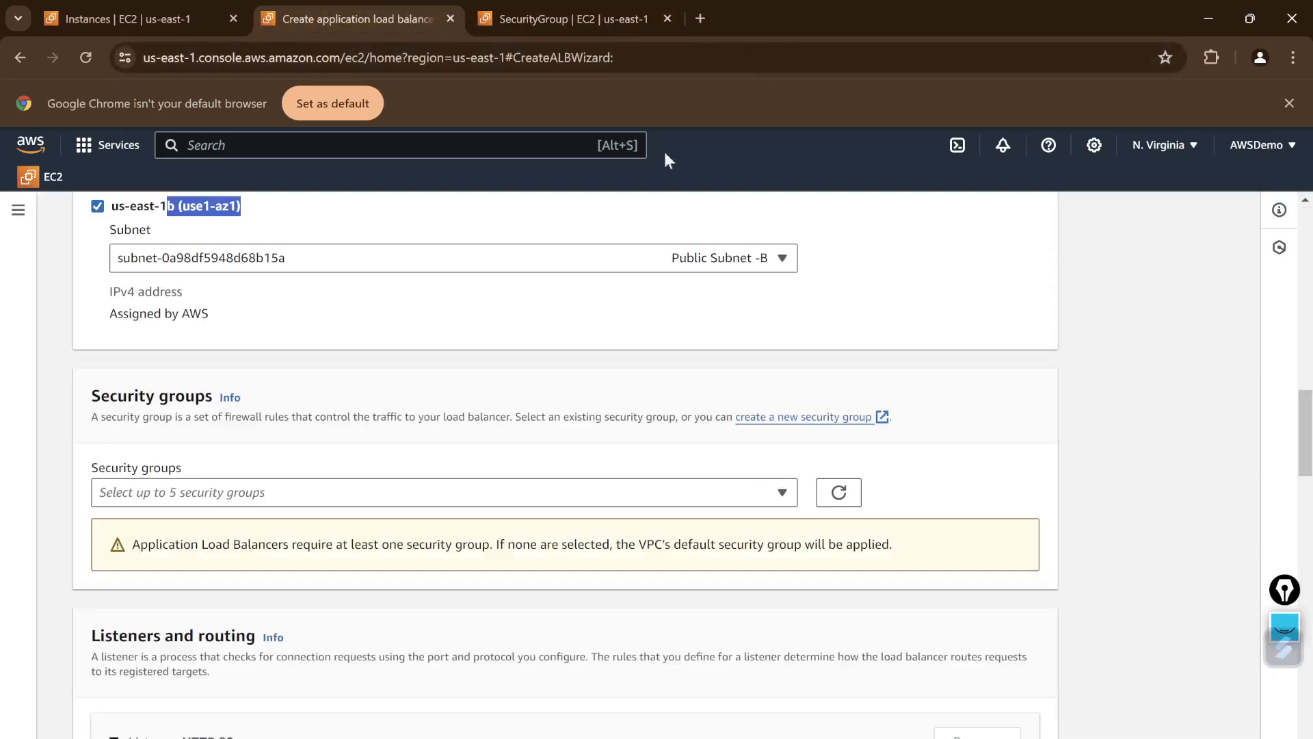
{"action": "left_click", "coordinate": [839, 493]}
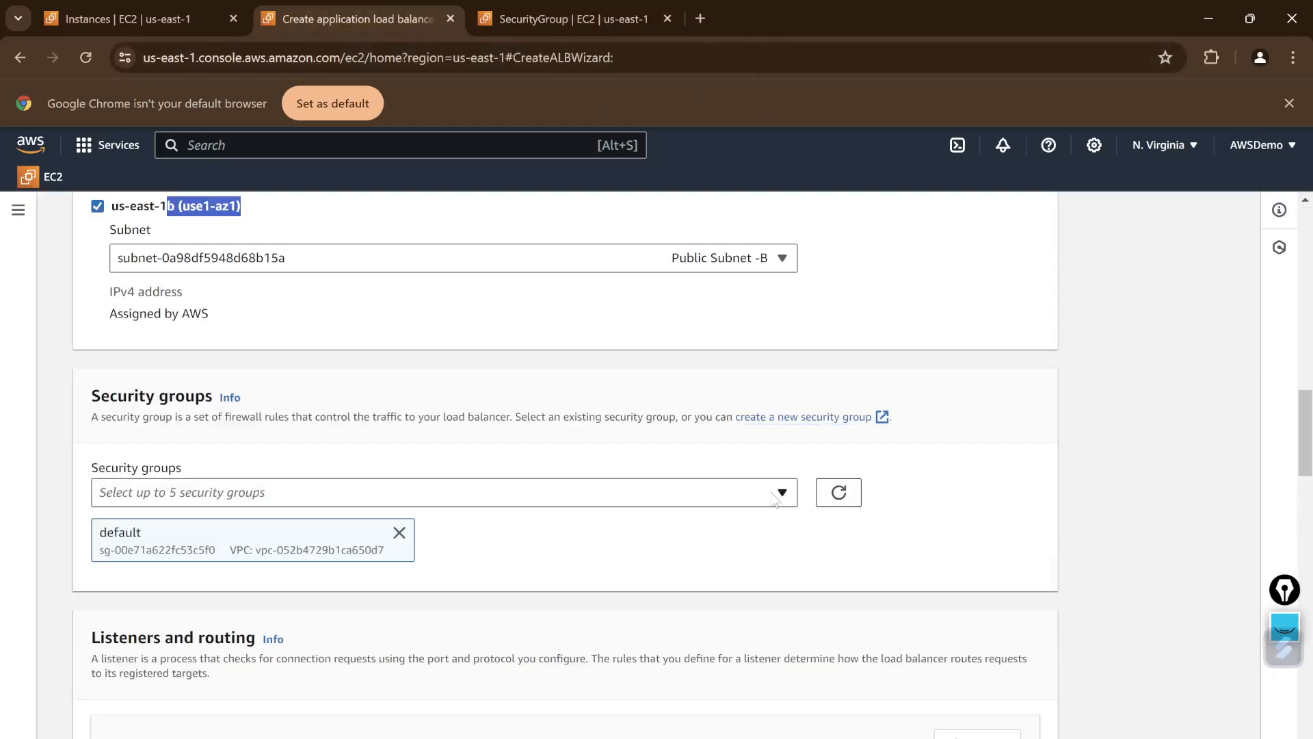
{"action": "left_click", "coordinate": [733, 494]}
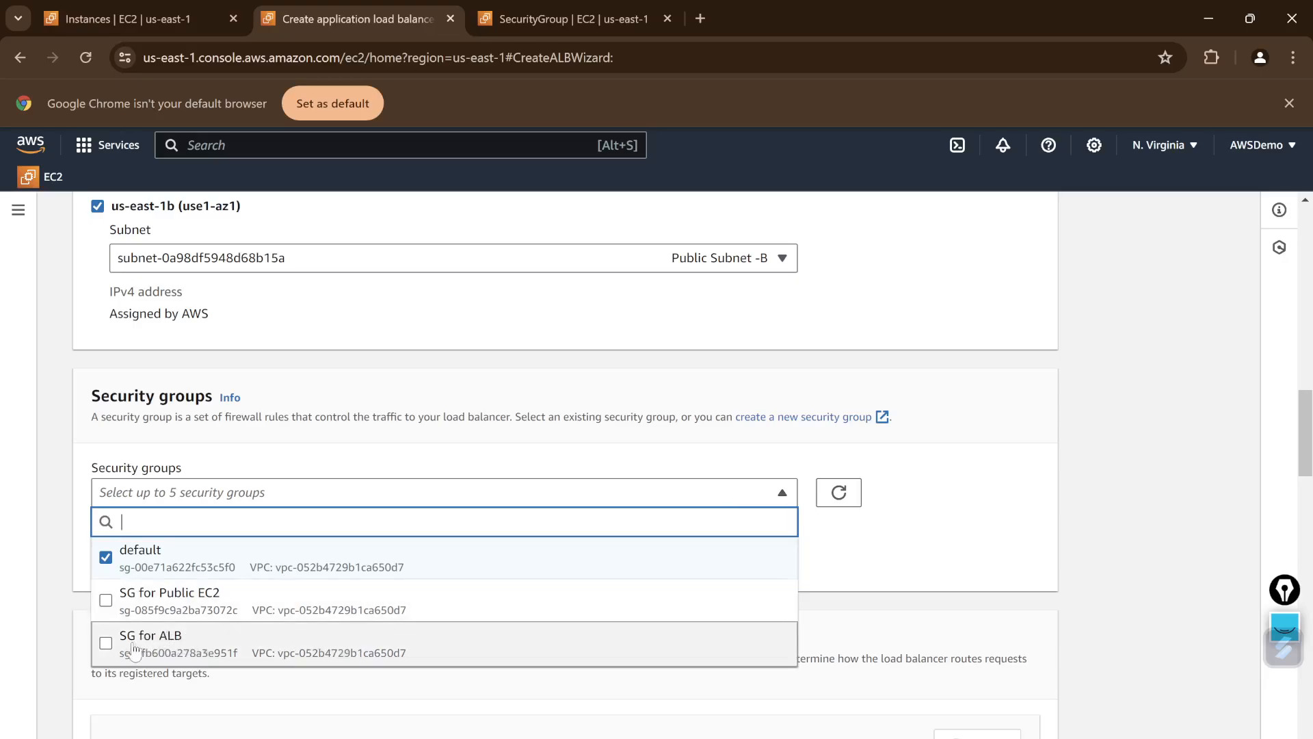
{"action": "left_click", "coordinate": [106, 643]}
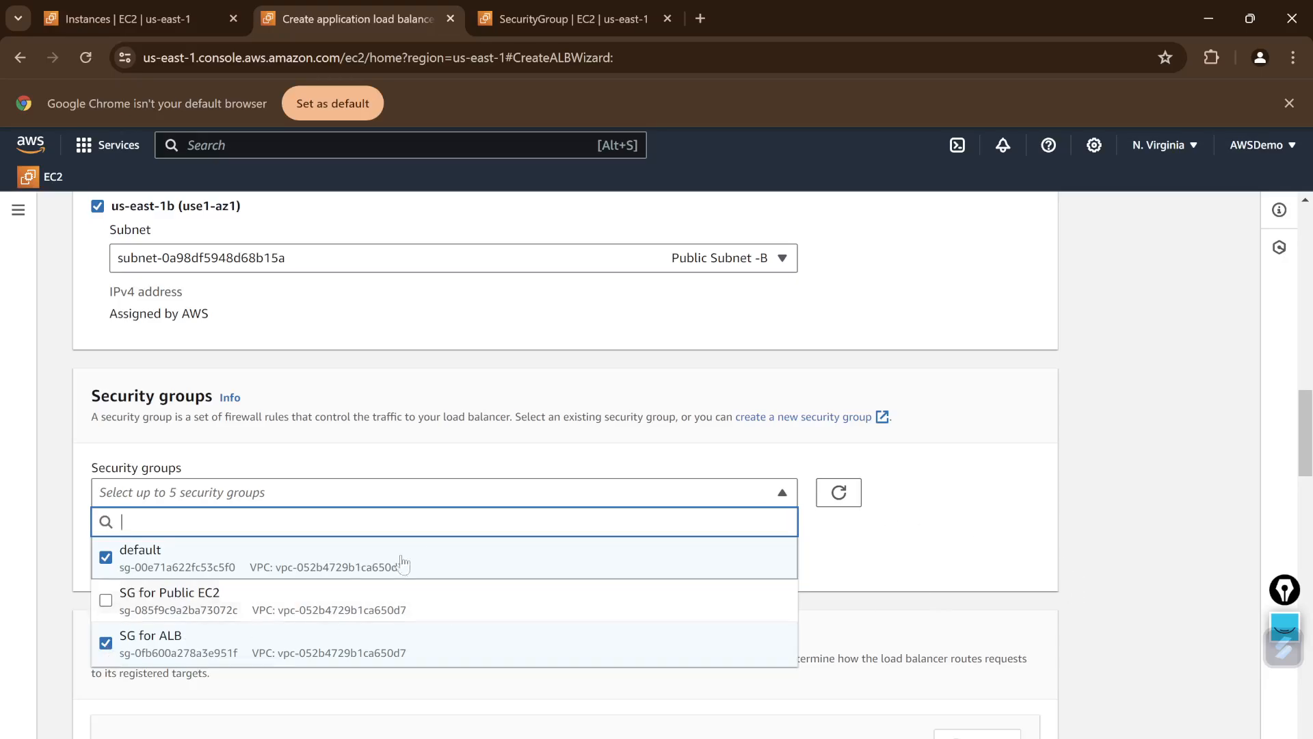
{"action": "left_click", "coordinate": [106, 557]}
{"action": "left_click", "coordinate": [977, 539]}
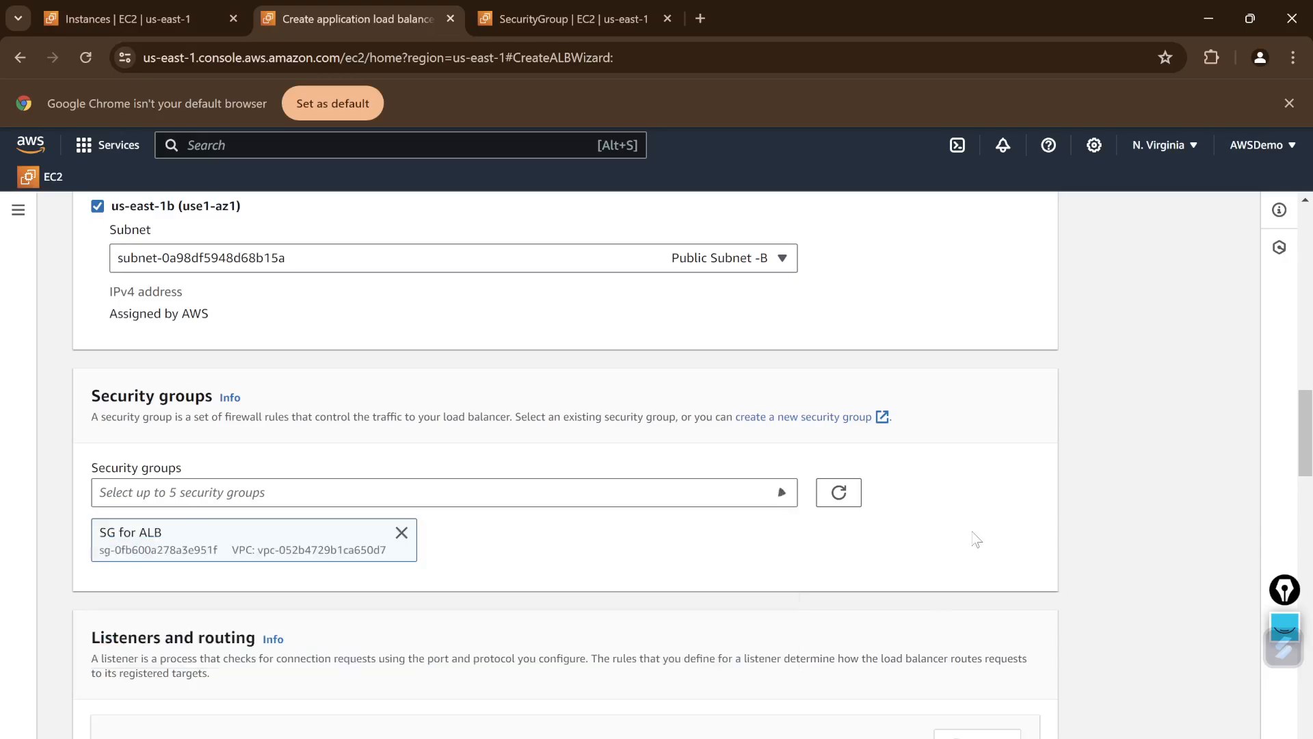
- Try HTTPS as the load balancer's listener protocol and set it back to HTTP
{"action": "scroll", "coordinate": [977, 540], "scroll_direction": "down", "scroll_amount": 5}
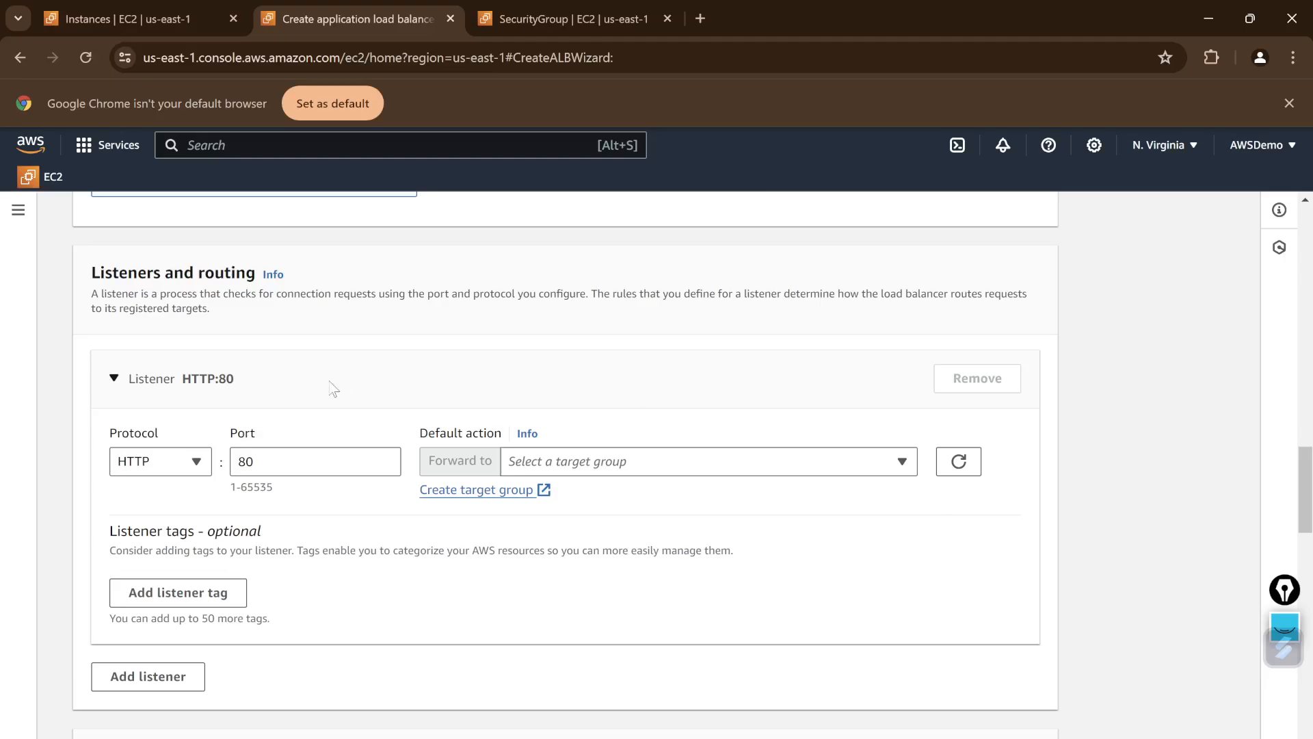
{"action": "left_click", "coordinate": [191, 468]}
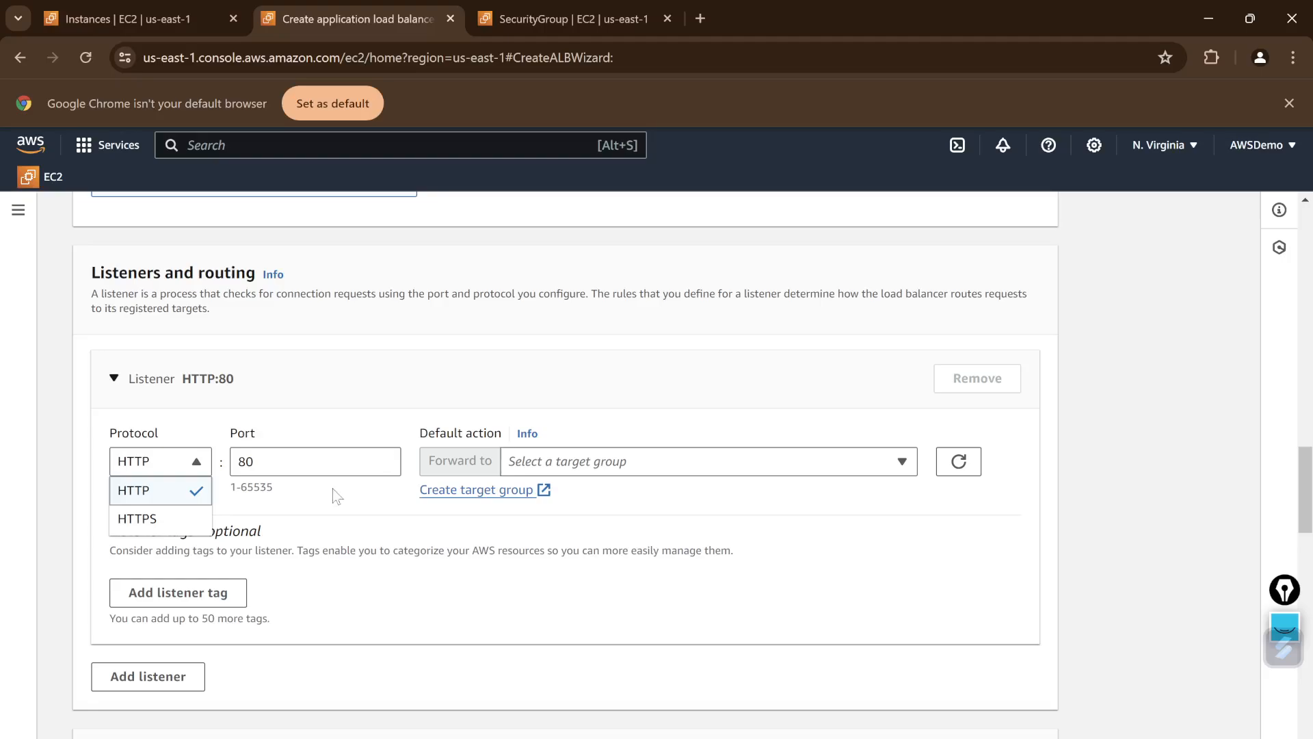
{"action": "left_click", "coordinate": [301, 424]}
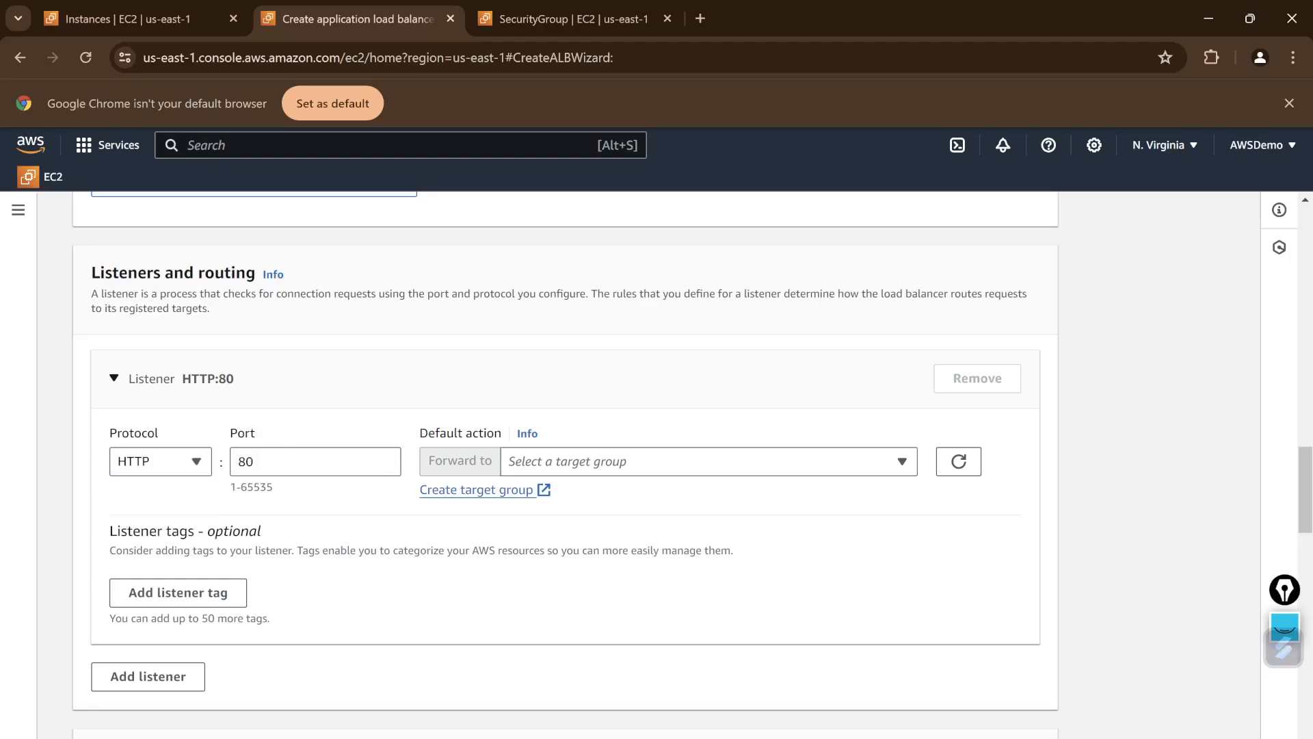
{"action": "left_click", "coordinate": [158, 468]}
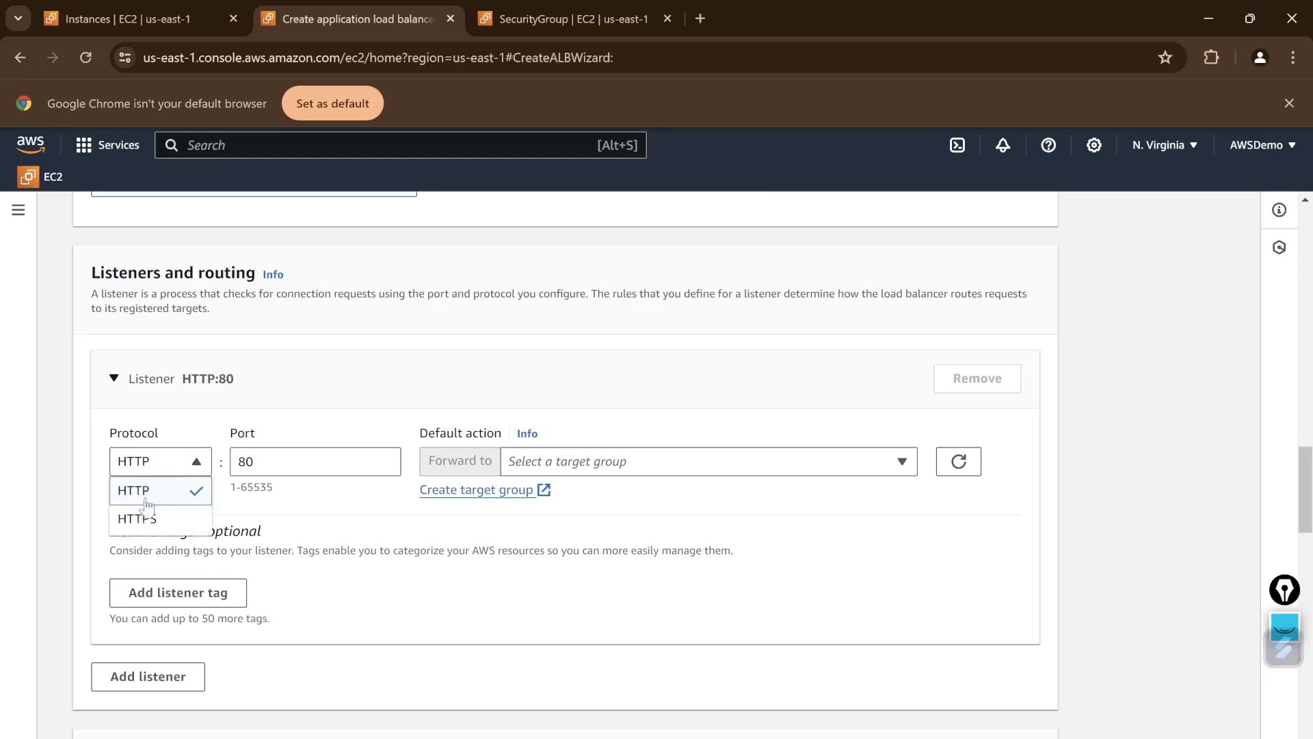
{"action": "left_click", "coordinate": [139, 519]}
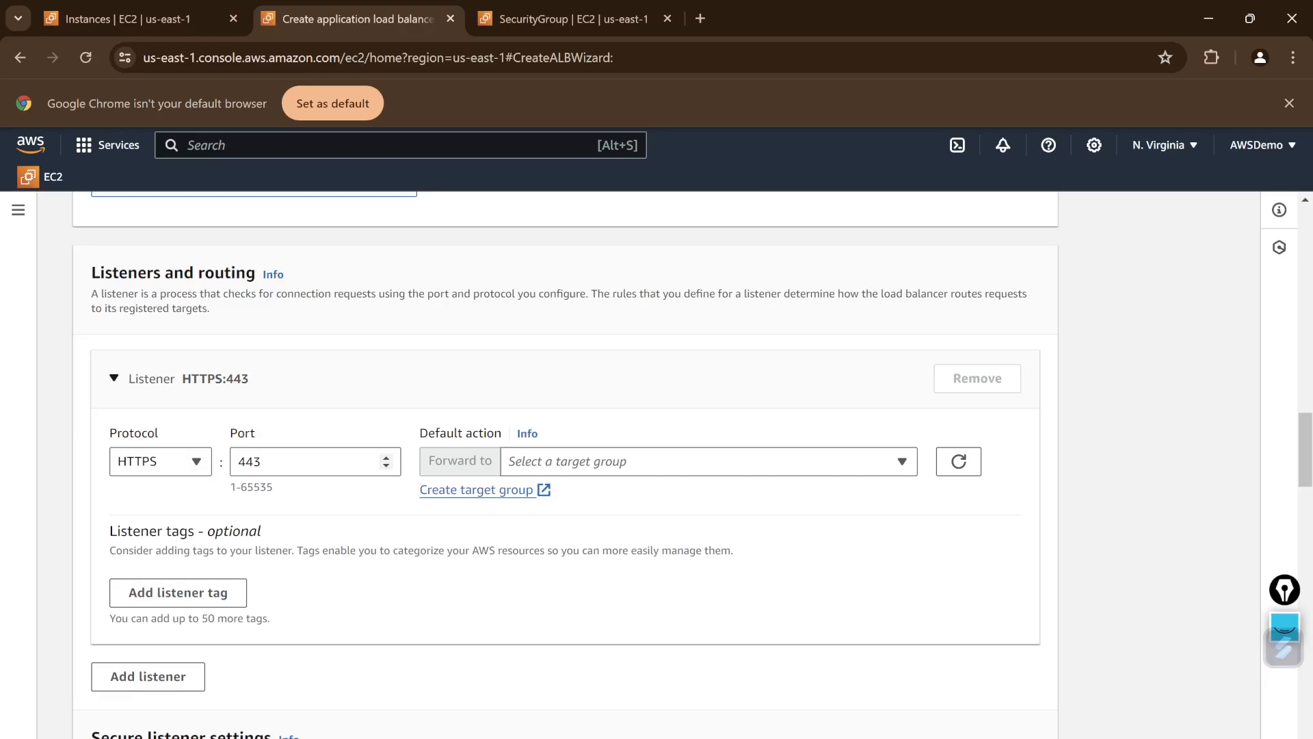
{"action": "left_click", "coordinate": [161, 462]}
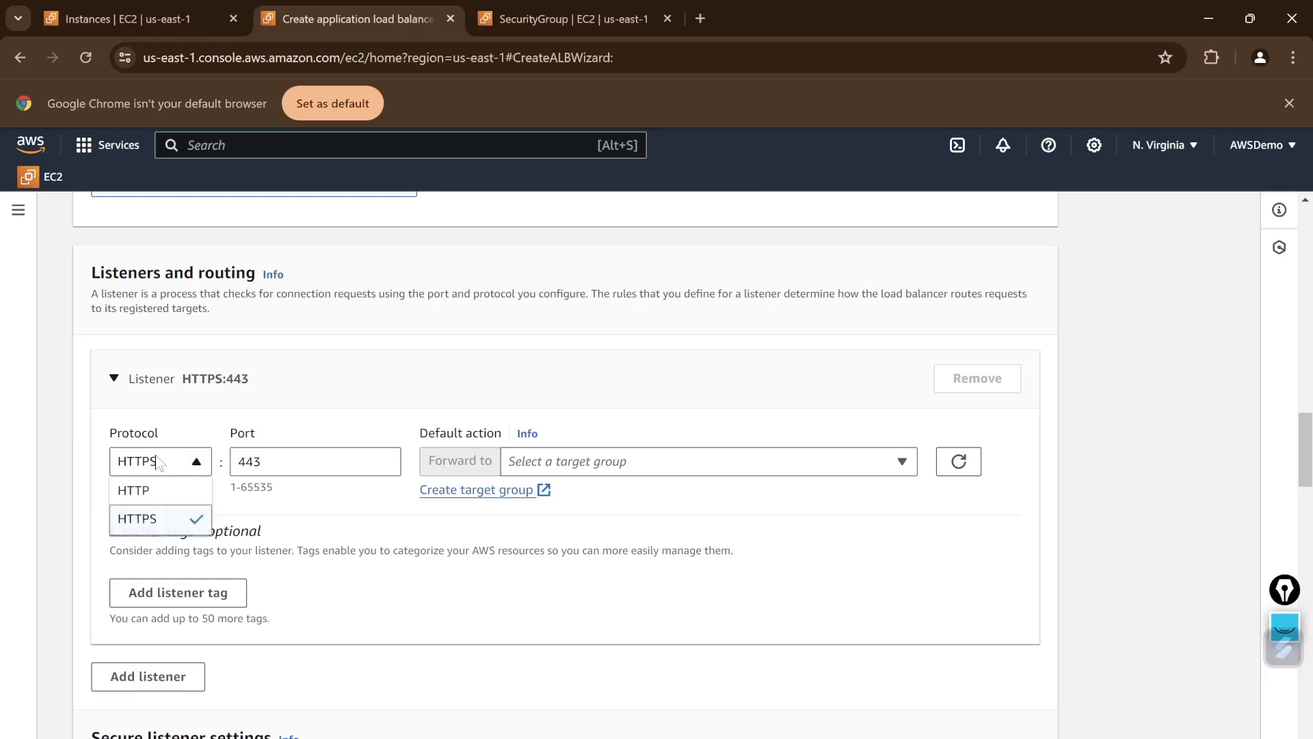
{"action": "left_click", "coordinate": [146, 491]}
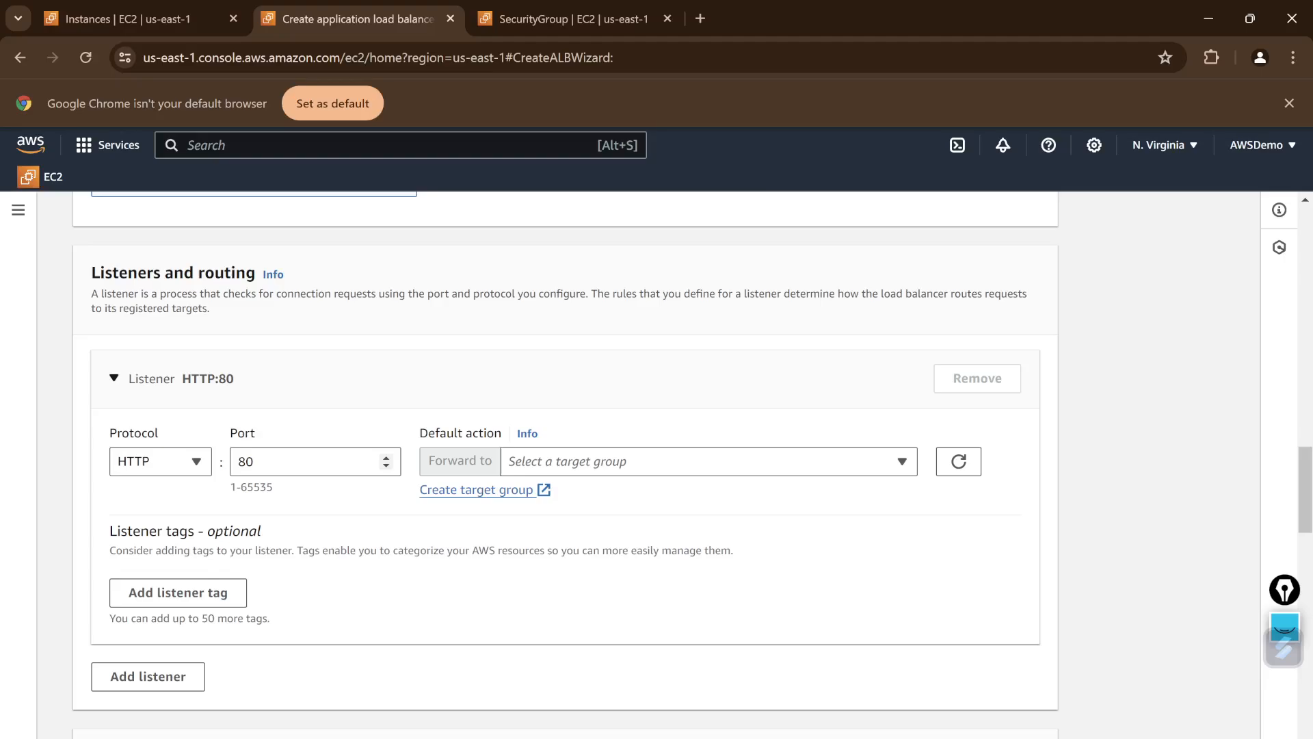
- Check the target group diagram in the PowerPoint slide show and open the target group creation page in a new browser tab
{"action": "left_click", "coordinate": [705, 711]}
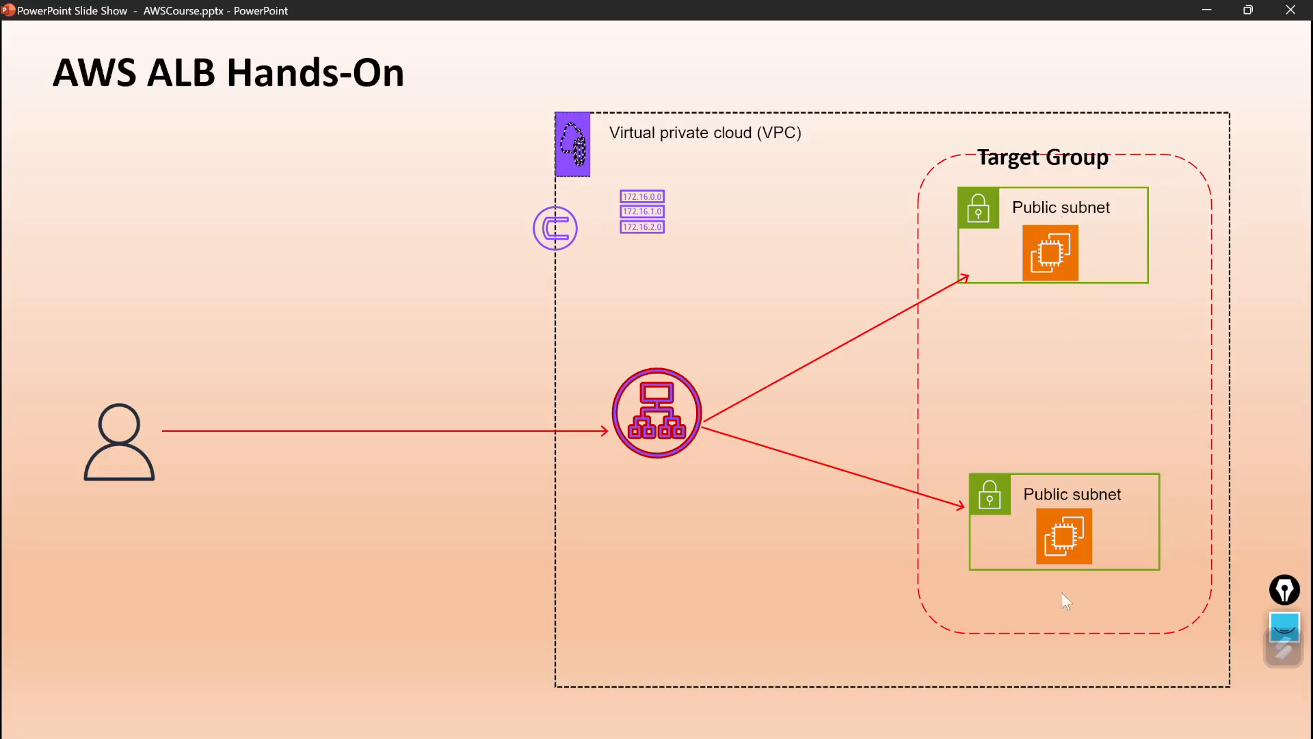
{"action": "key", "text": "alt+Tab"}
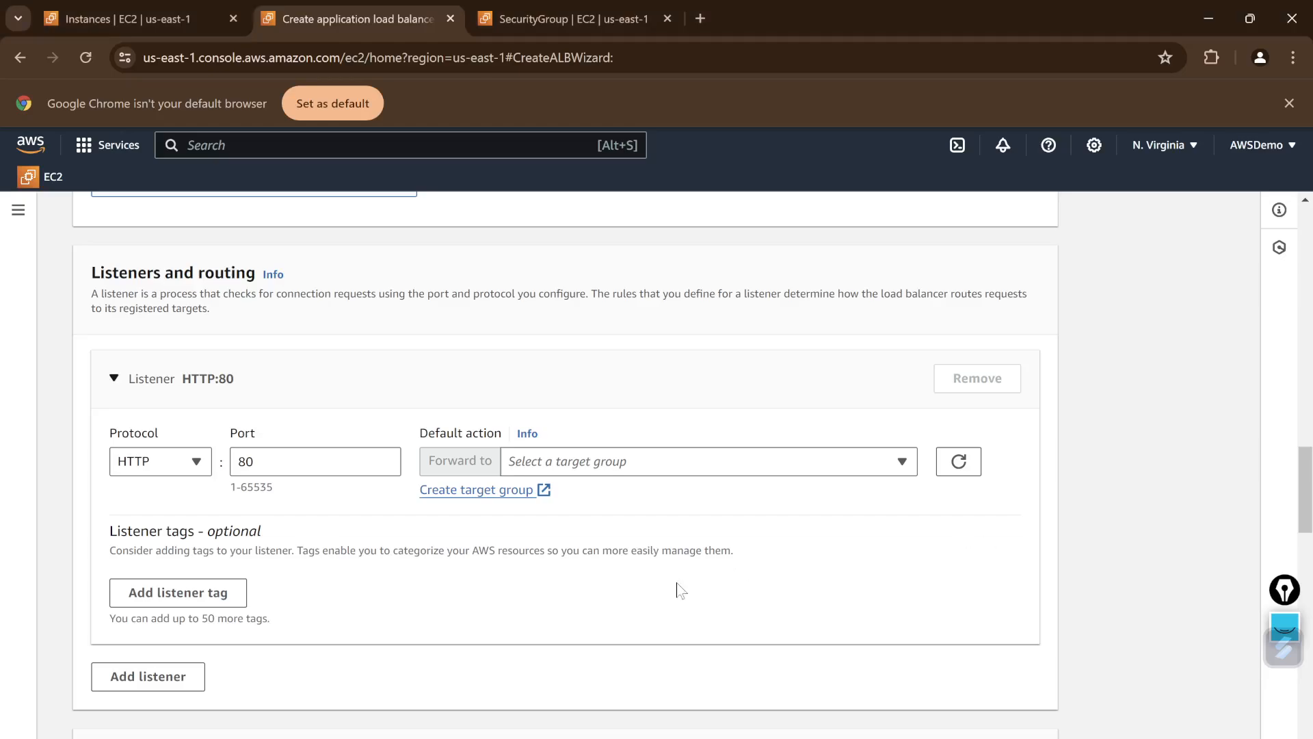
{"action": "right_click", "coordinate": [518, 503]}
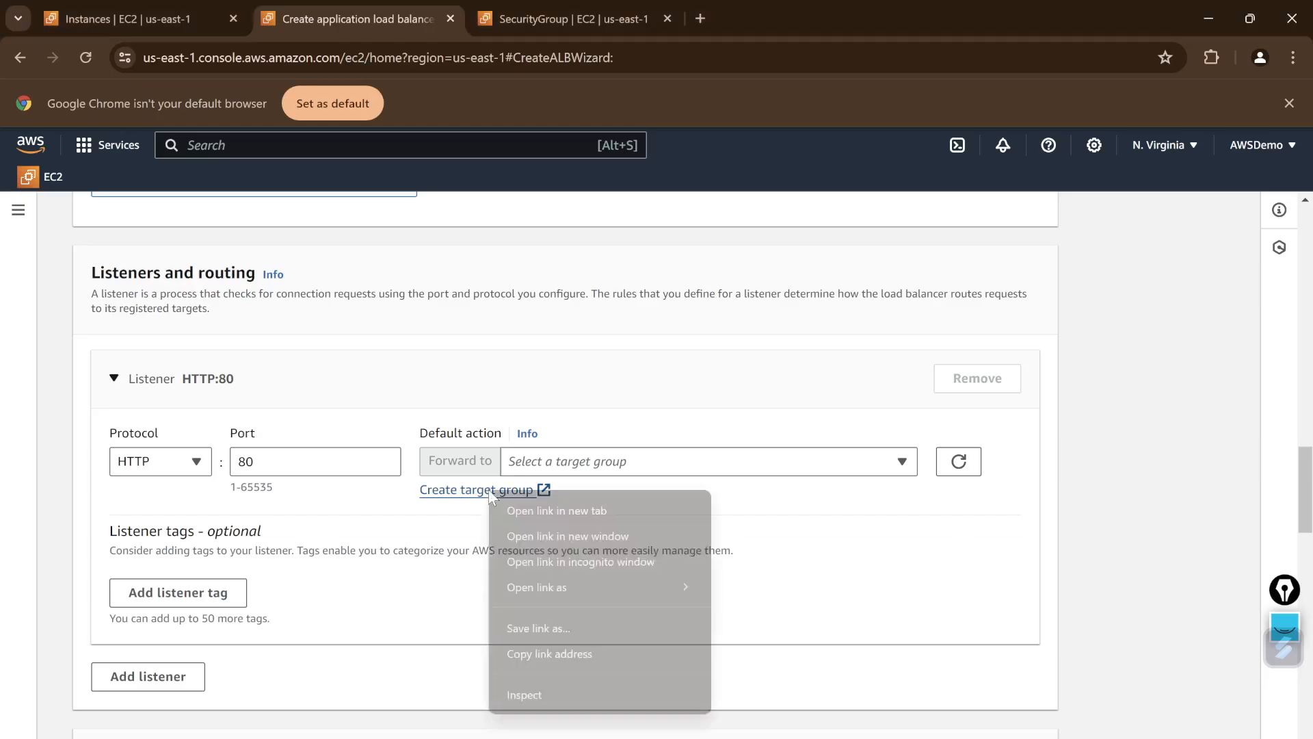
{"action": "left_click", "coordinate": [543, 510]}
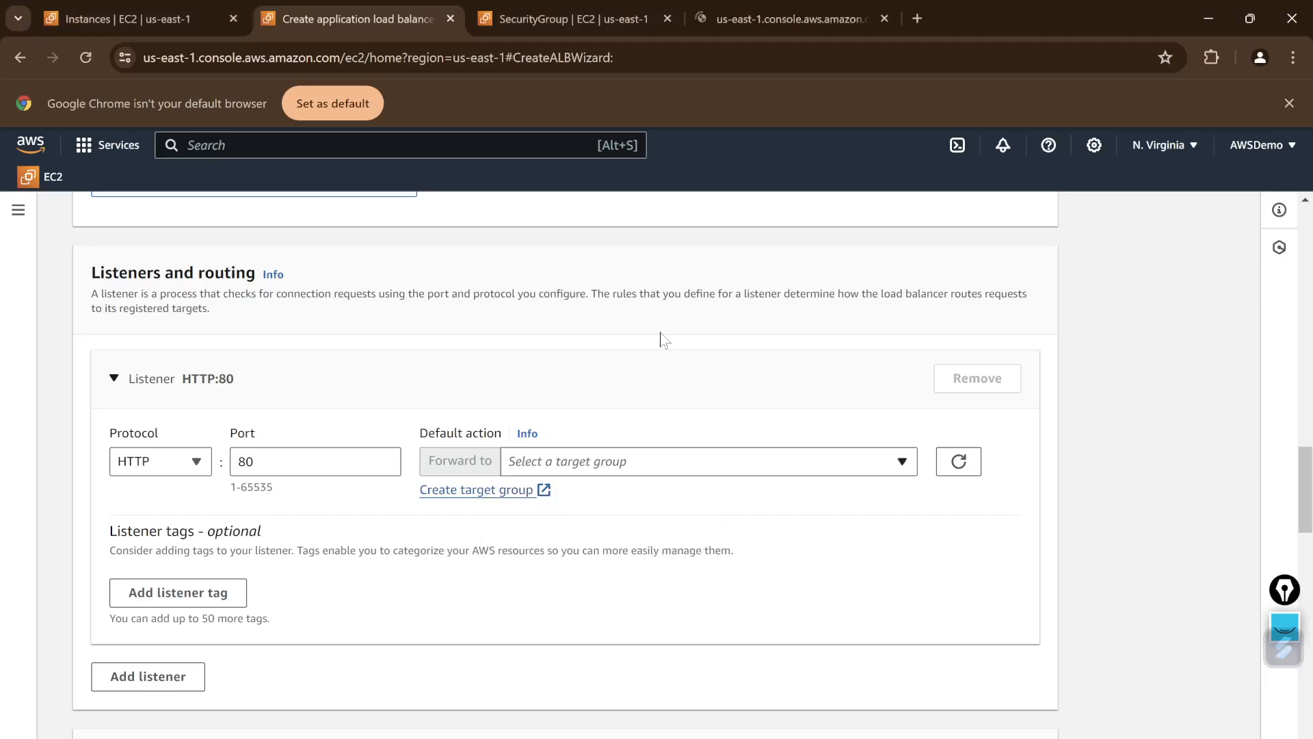
{"action": "left_click", "coordinate": [777, 19]}
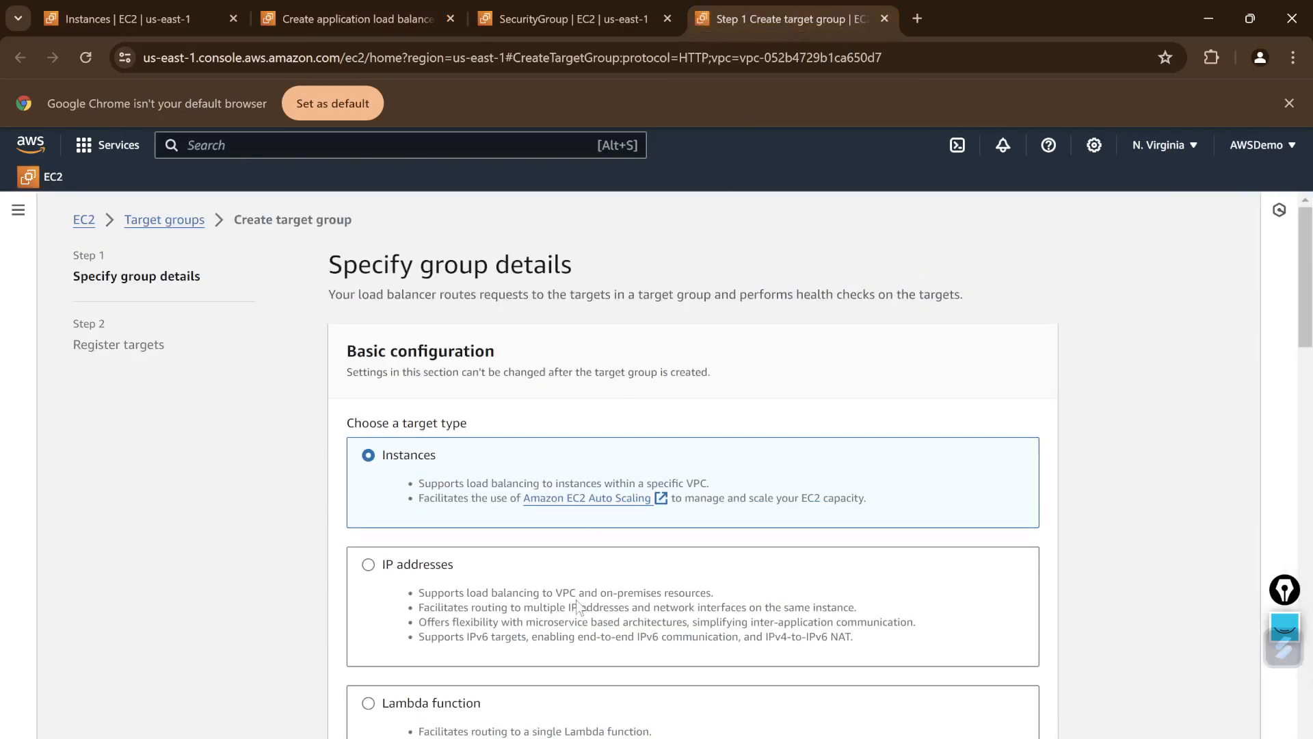
- Review the target types, try Application Load Balancer and switch the target group back to Instances
{"action": "scroll", "coordinate": [526, 416], "scroll_direction": "down", "scroll_amount": 1}
{"action": "scroll", "coordinate": [527, 416], "scroll_direction": "down", "scroll_amount": 2}
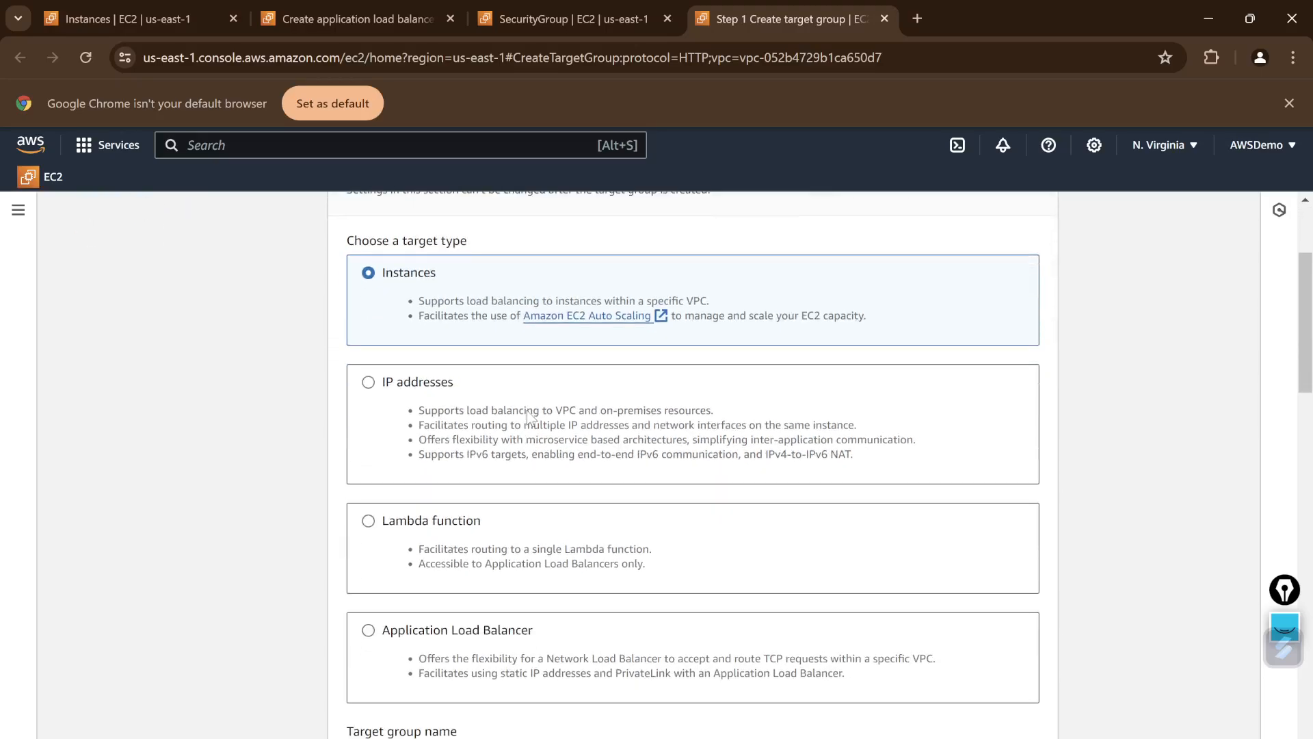
{"action": "scroll", "coordinate": [533, 416], "scroll_direction": "up", "scroll_amount": 1}
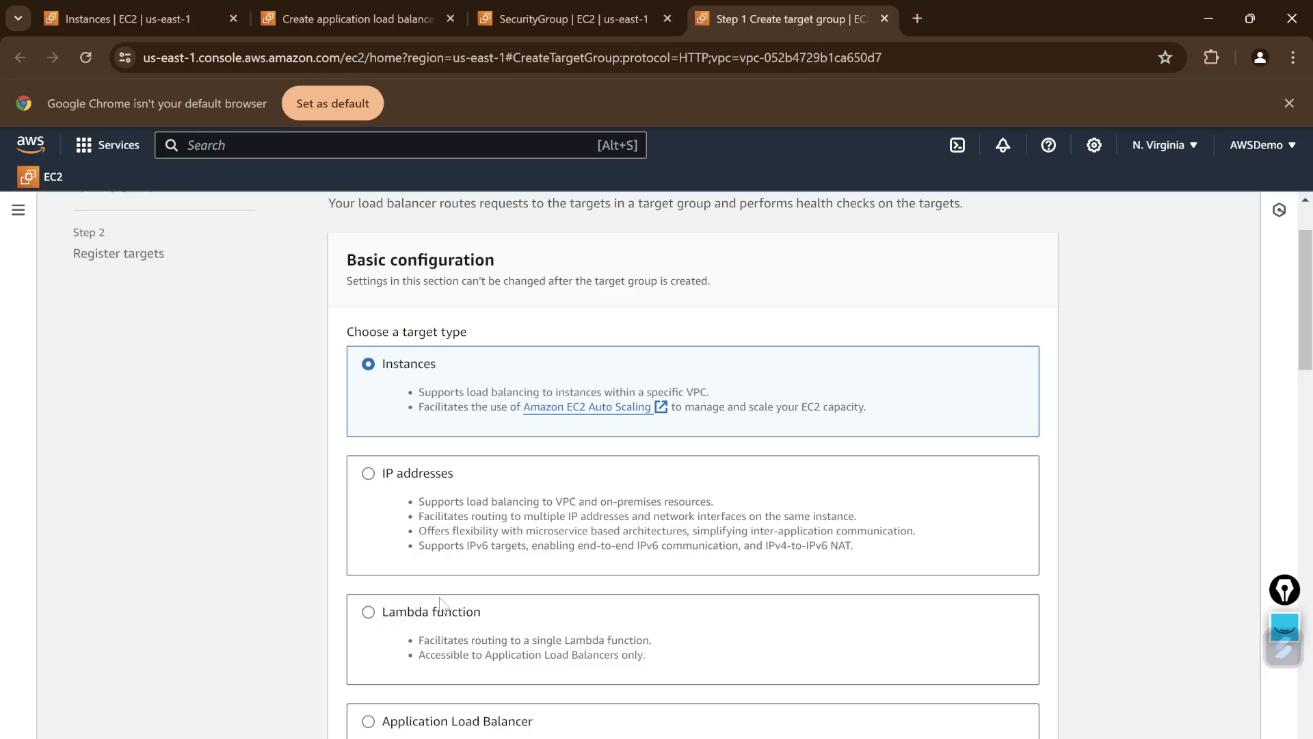
{"action": "scroll", "coordinate": [439, 602], "scroll_direction": "down", "scroll_amount": 1}
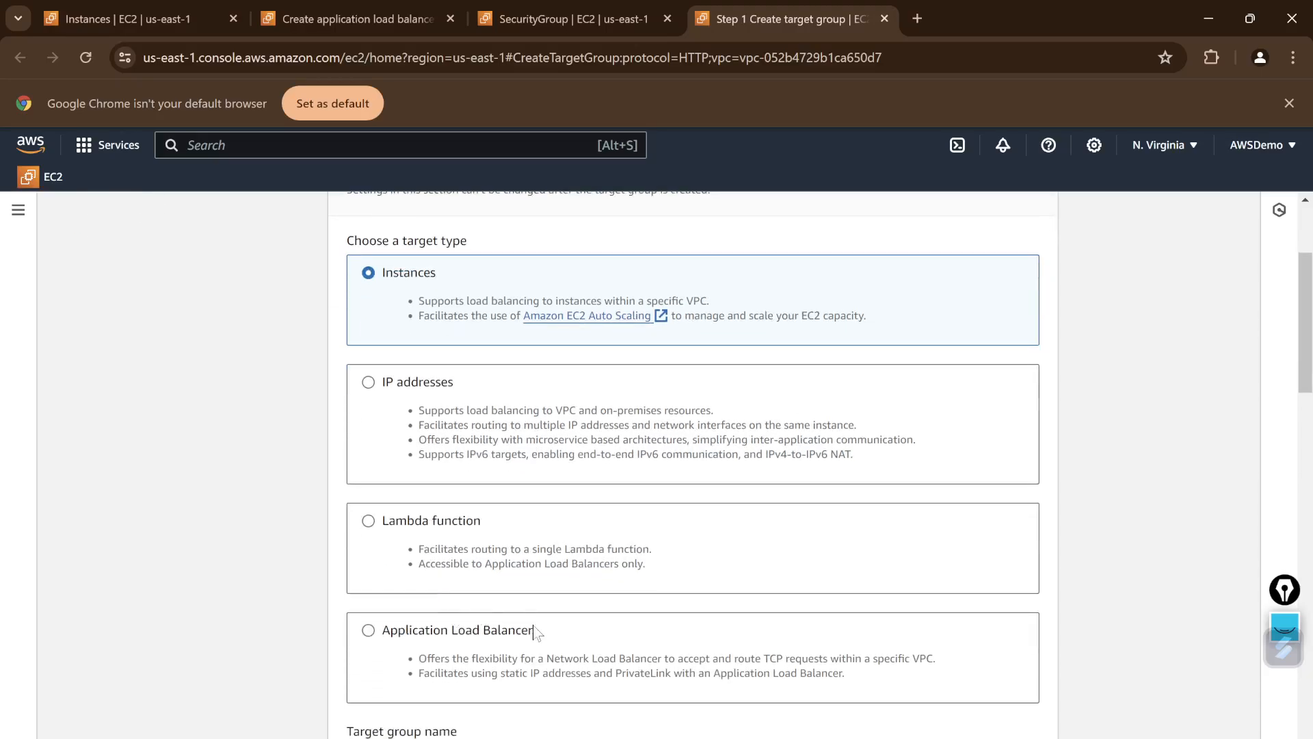
{"action": "left_click_drag", "start_coordinate": [533, 630], "coordinate": [420, 636]}
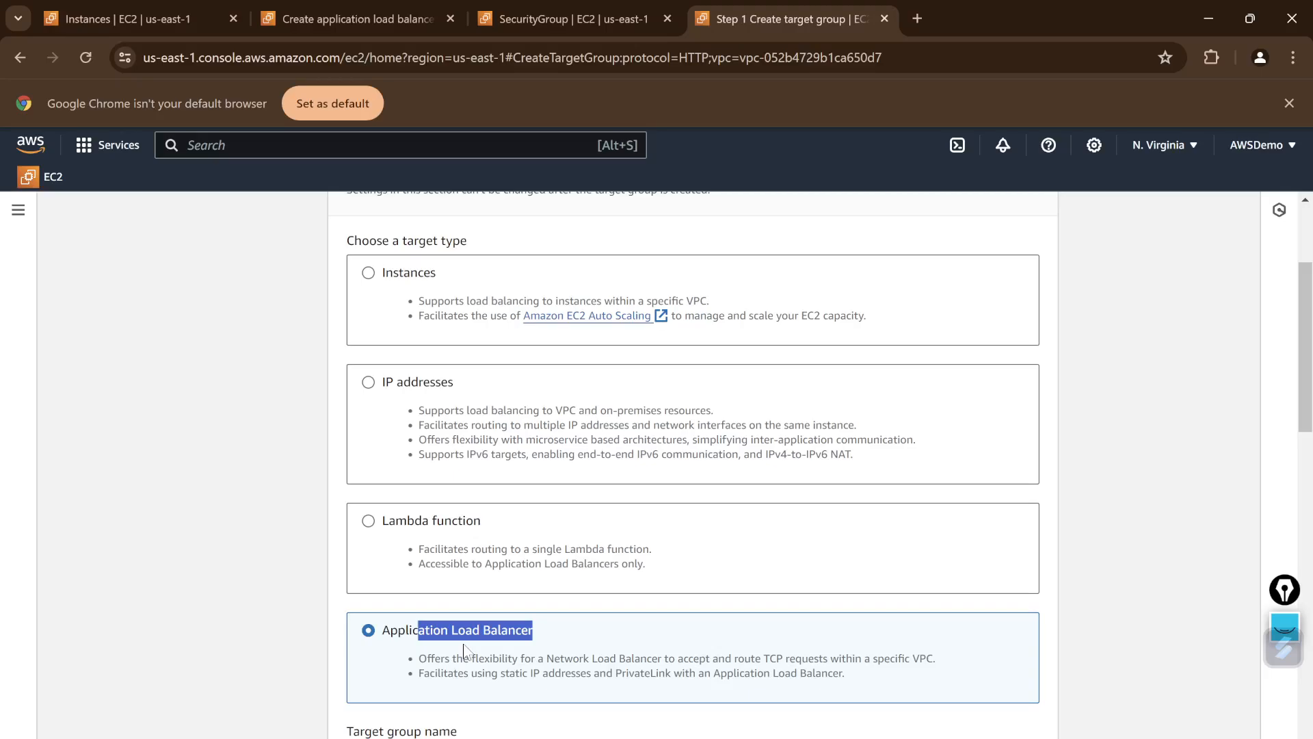
{"action": "left_click", "coordinate": [280, 439]}
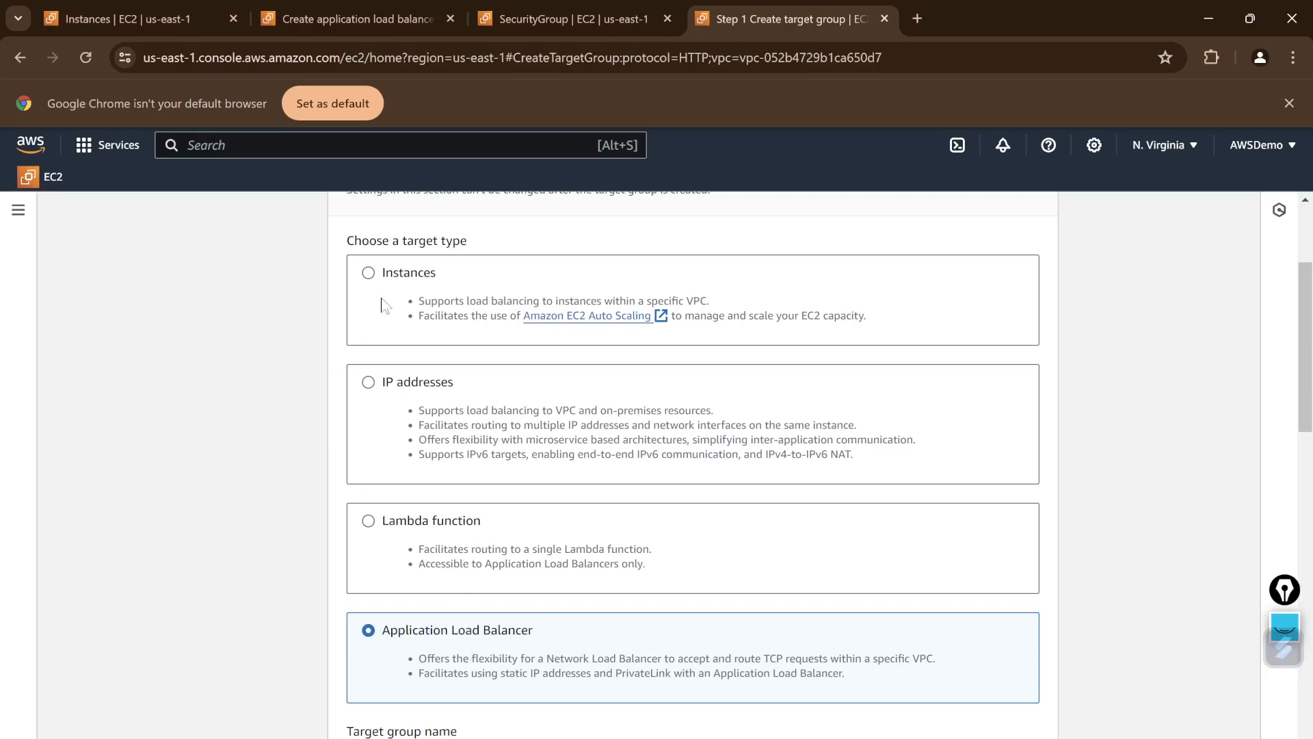
{"action": "left_click", "coordinate": [368, 273]}
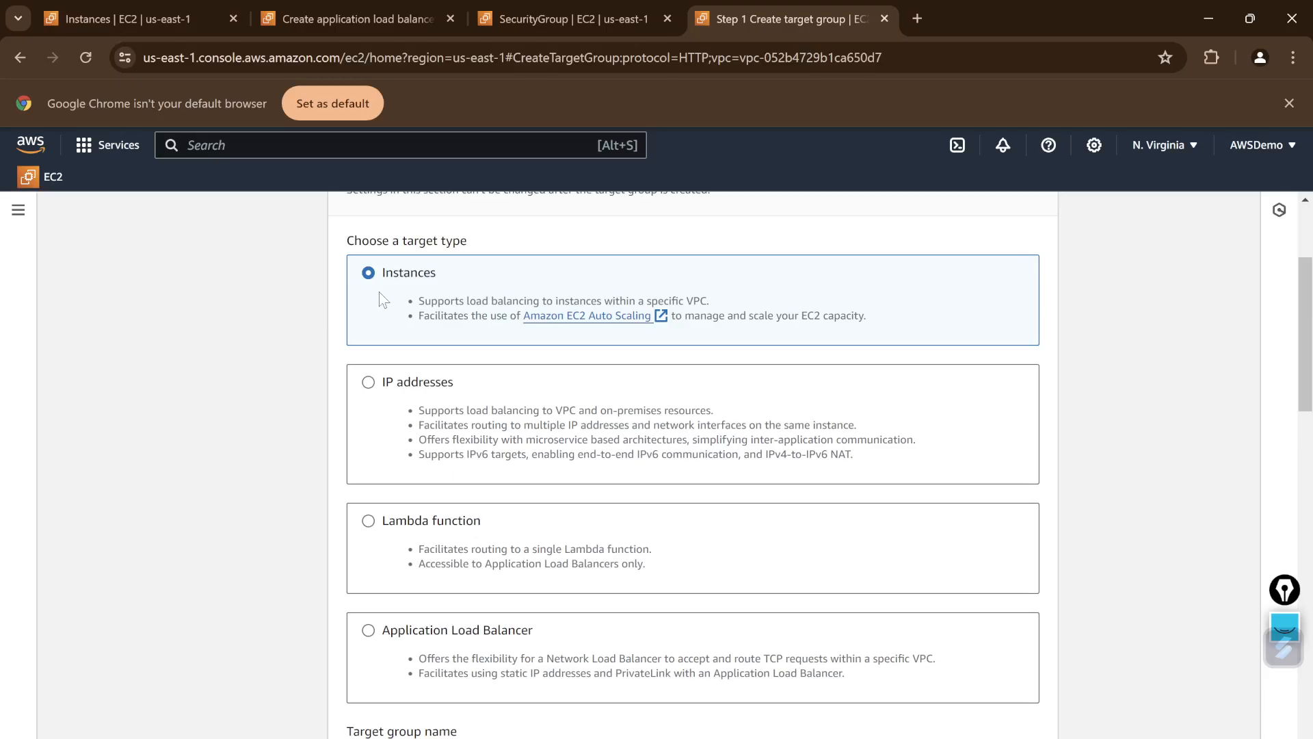
- Review the protocol options for the target group and set its protocol to HTTP
{"action": "scroll", "coordinate": [388, 324], "scroll_direction": "down", "scroll_amount": 2}
{"action": "scroll", "coordinate": [388, 324], "scroll_direction": "down", "scroll_amount": 3}
{"action": "scroll", "coordinate": [388, 324], "scroll_direction": "down", "scroll_amount": 1}
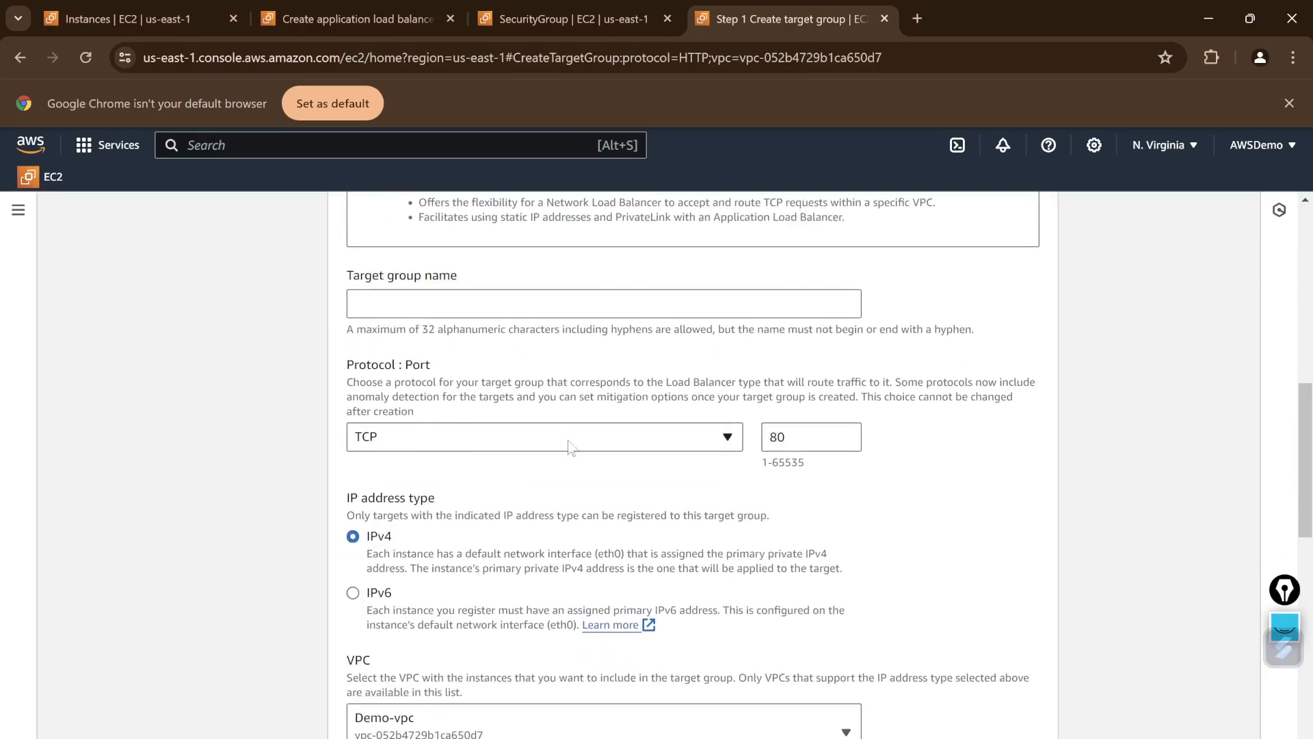
{"action": "left_click", "coordinate": [474, 441]}
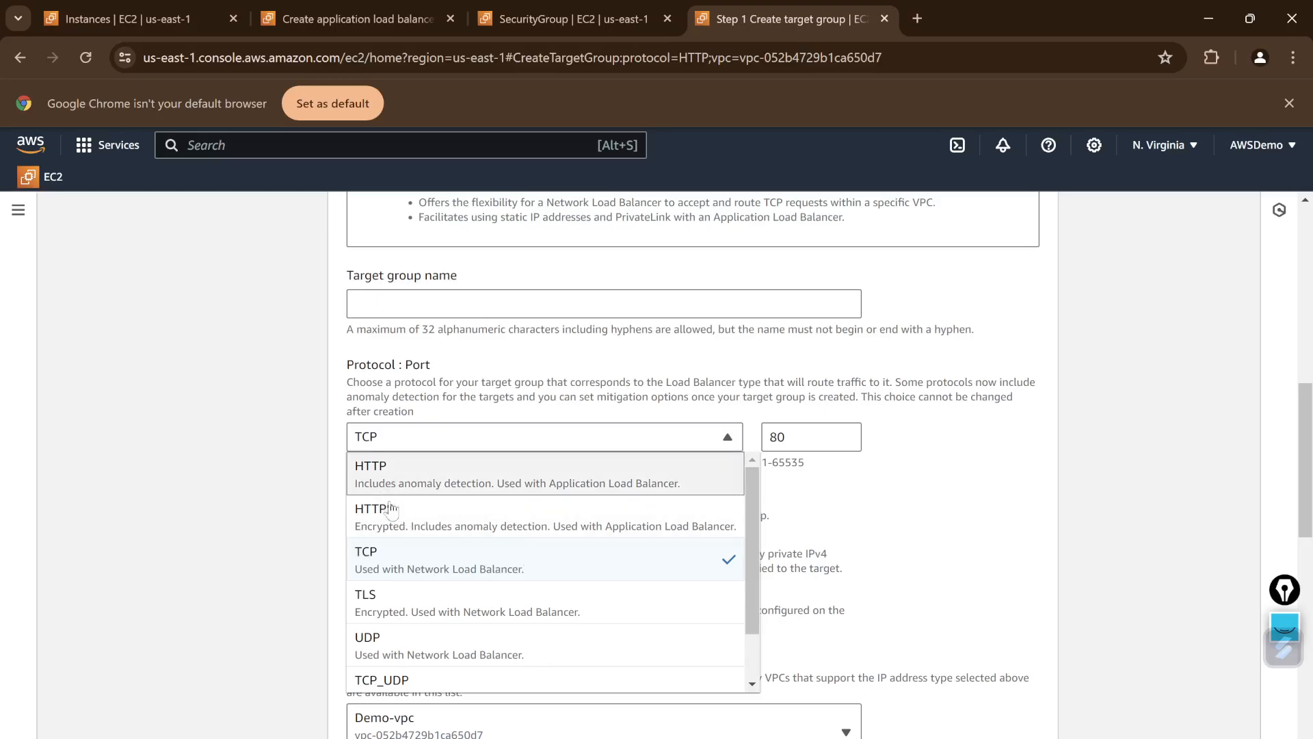
{"action": "left_click", "coordinate": [240, 421]}
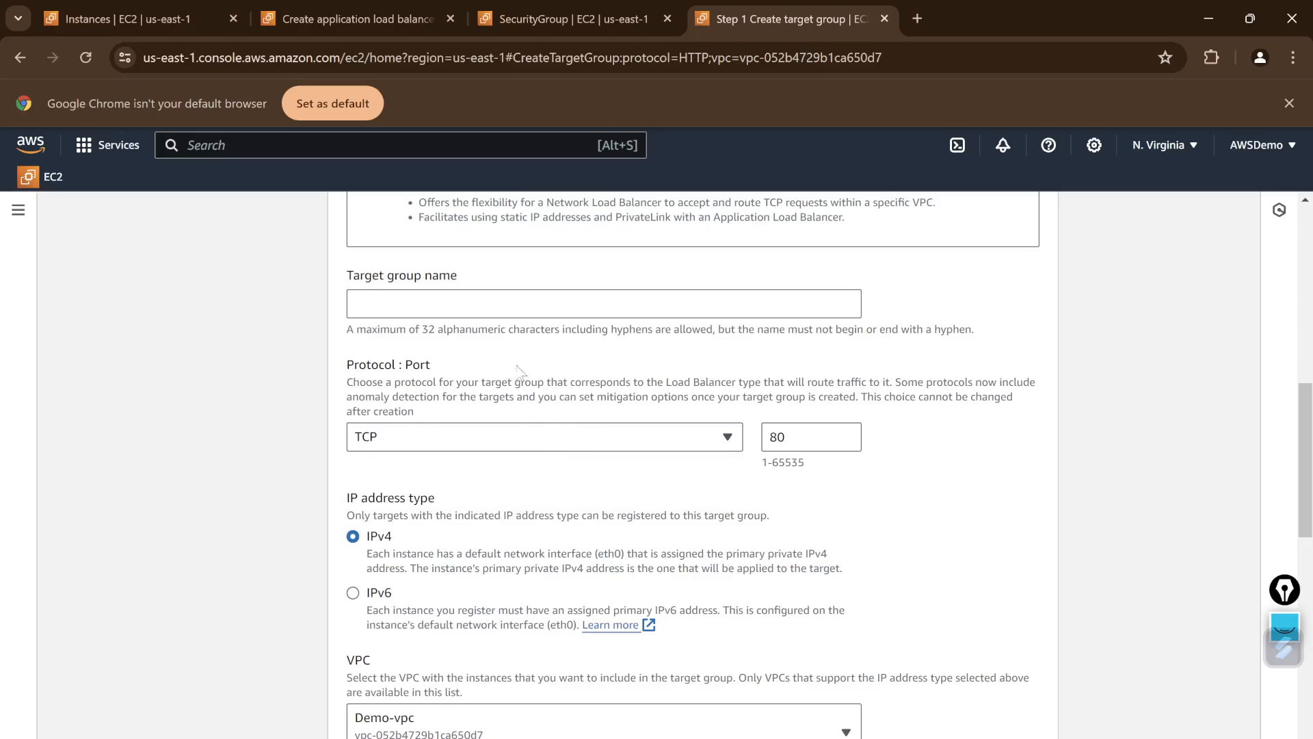
{"action": "scroll", "coordinate": [521, 373], "scroll_direction": "up", "scroll_amount": 8}
{"action": "scroll", "coordinate": [573, 301], "scroll_direction": "up", "scroll_amount": 2}
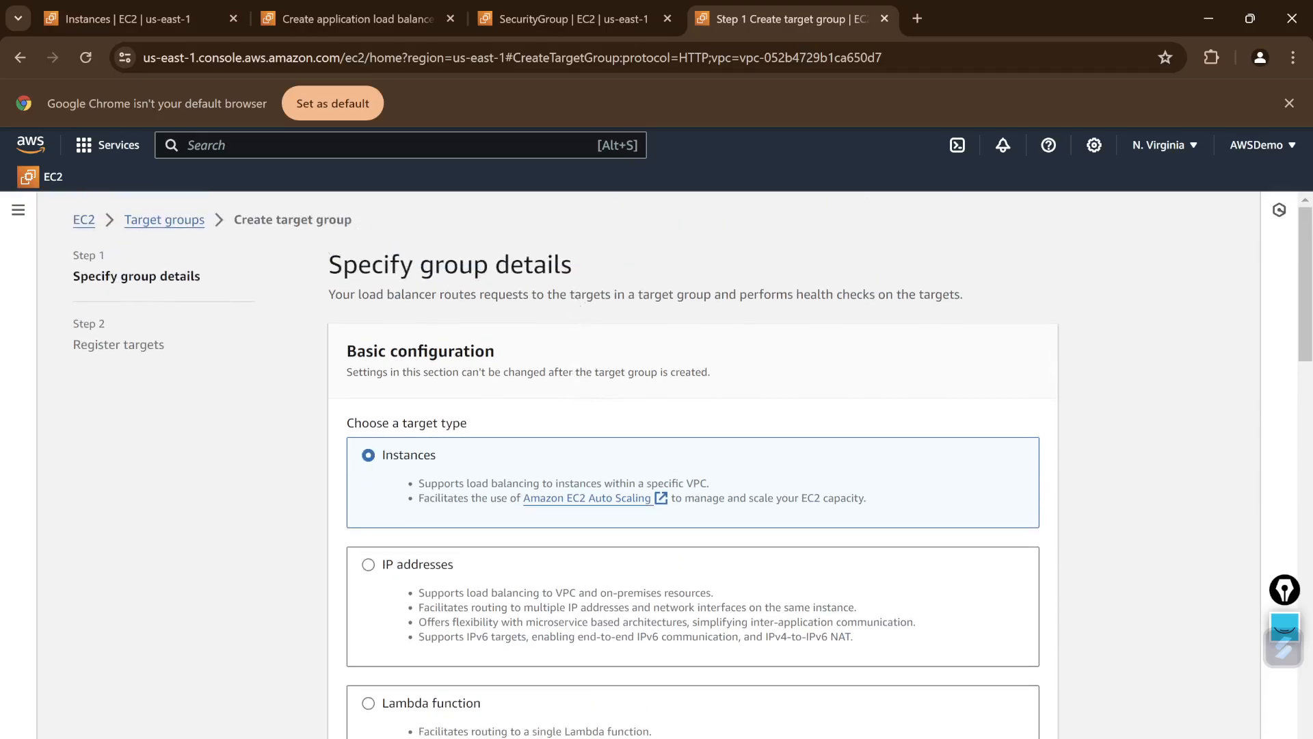
{"action": "scroll", "coordinate": [539, 435], "scroll_direction": "down", "scroll_amount": 9}
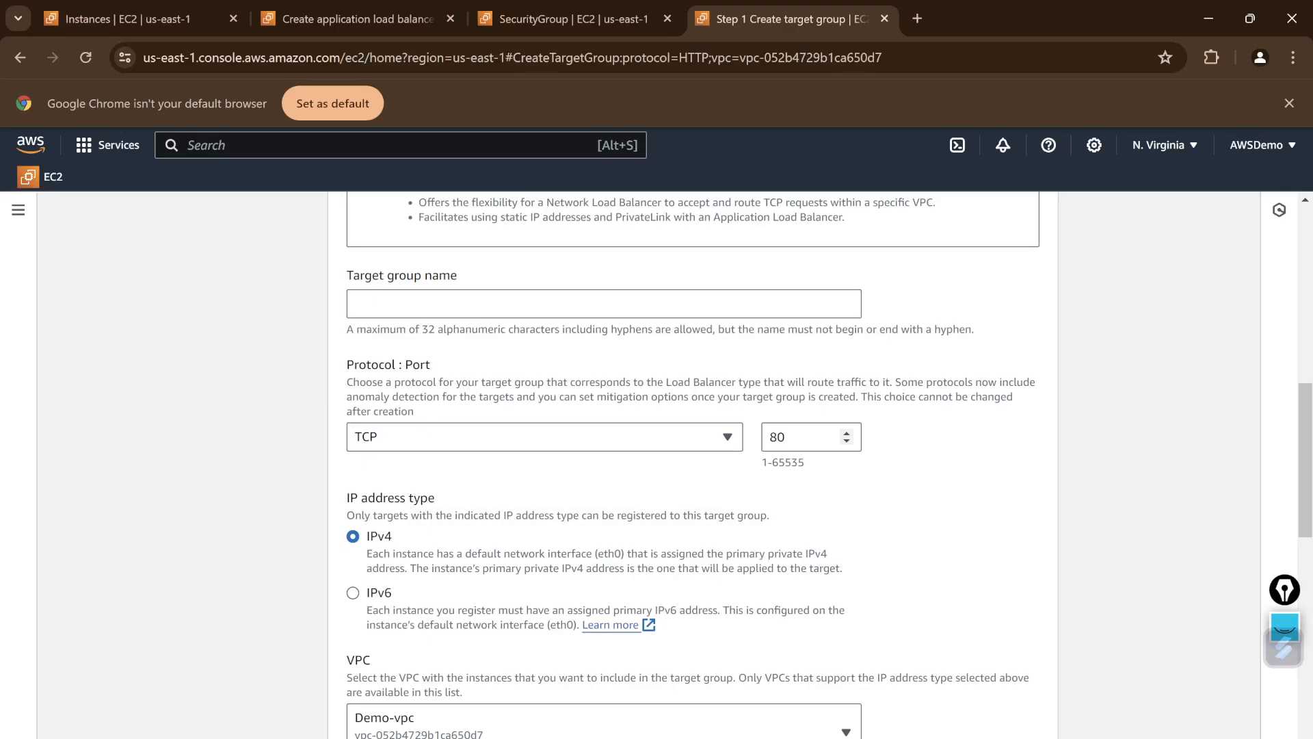
{"action": "left_click_drag", "start_coordinate": [786, 436], "coordinate": [766, 452]}
{"action": "left_click", "coordinate": [433, 446]}
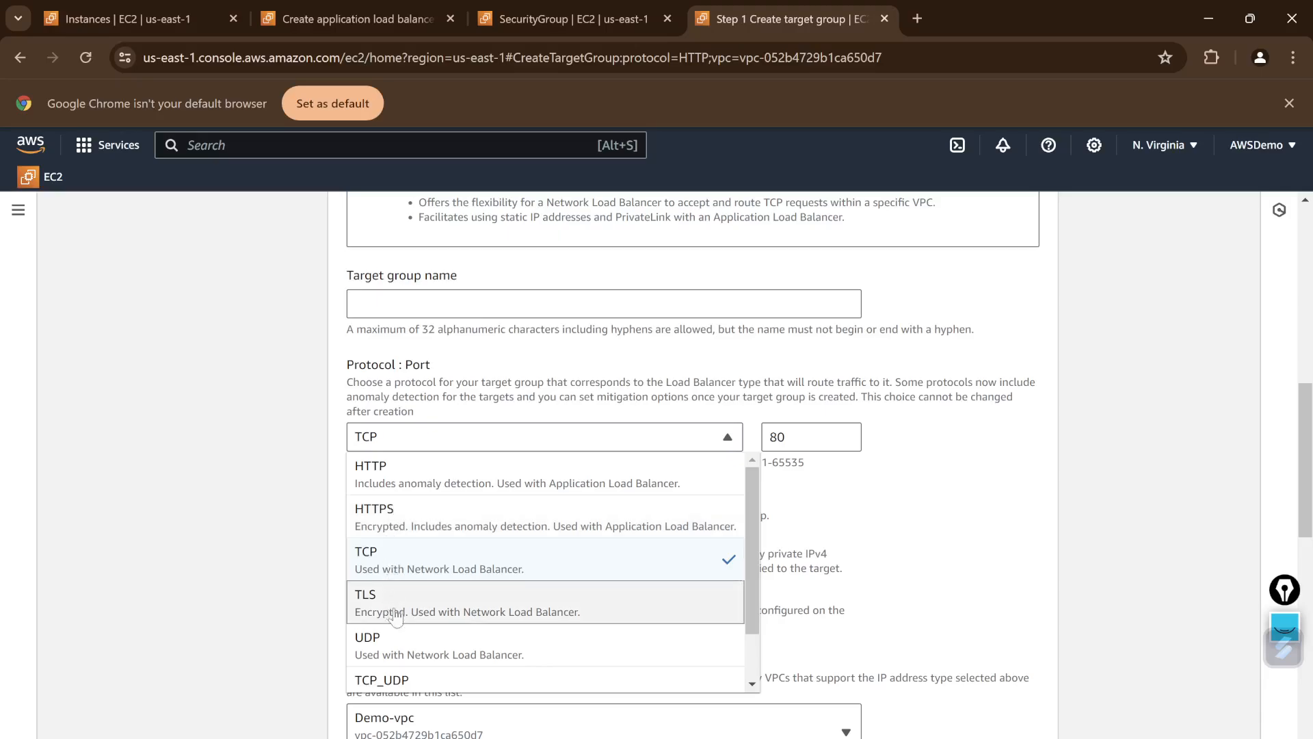
{"action": "left_click", "coordinate": [440, 487]}
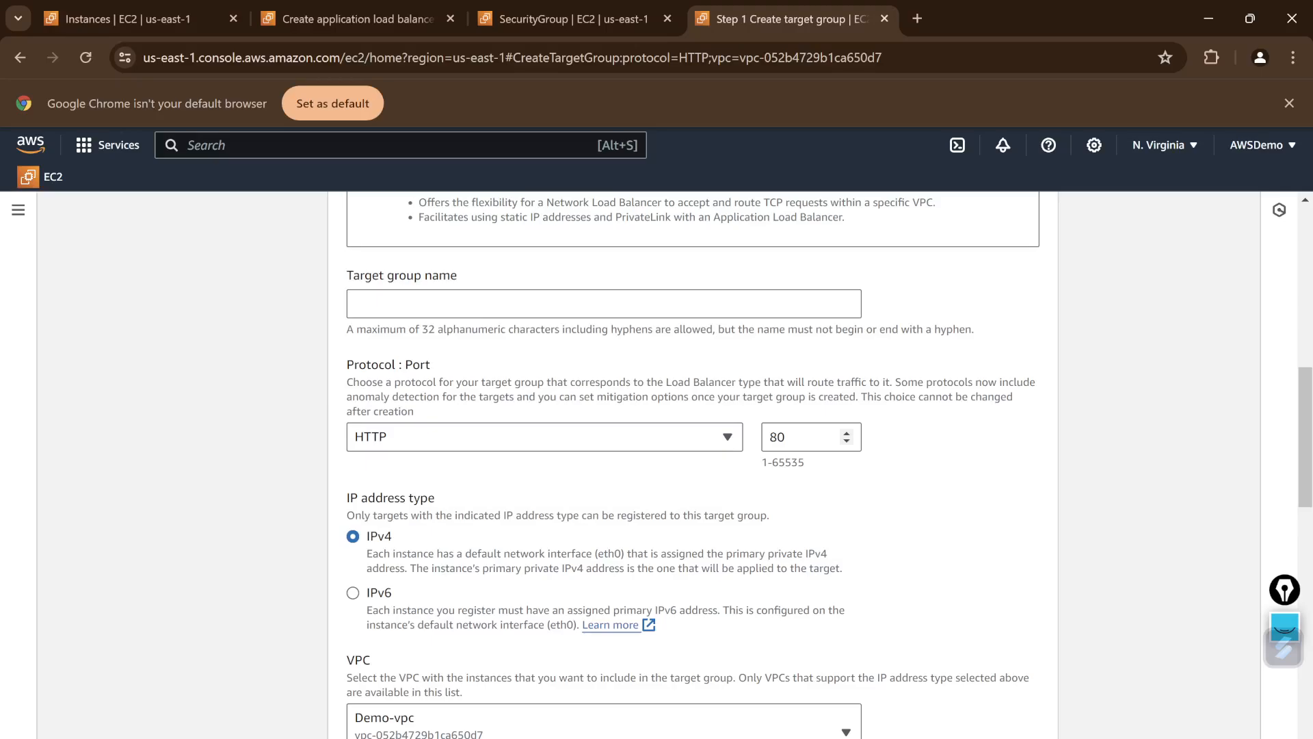
- Try 8080 and 8090 as the target group's port and set it back to 80
{"action": "double_click", "coordinate": [784, 437]}
{"action": "left_click", "coordinate": [786, 437]}
{"action": "type", "text": "8080"}
{"action": "key", "text": "BackSpace"}
{"action": "key", "text": "BackSpace"}
{"action": "key", "text": "BackSpace"}
{"action": "type", "text": "0"}
{"action": "key", "text": "BackSpace"}
{"action": "key", "text": "BackSpace"}
{"action": "key", "text": "BackSpace"}
{"action": "key", "text": "BackSpace"}
{"action": "type", "text": "8090"}
{"action": "key", "text": "BackSpace"}
{"action": "key", "text": "BackSpace"}
{"action": "key", "text": "BackSpace"}
{"action": "key", "text": "BackSpace"}
{"action": "type", "text": "80"}
- Review the target group's VPC and protocol version settings and set the health check protocol to HTTP
{"action": "scroll", "coordinate": [833, 487], "scroll_direction": "down", "scroll_amount": 4}
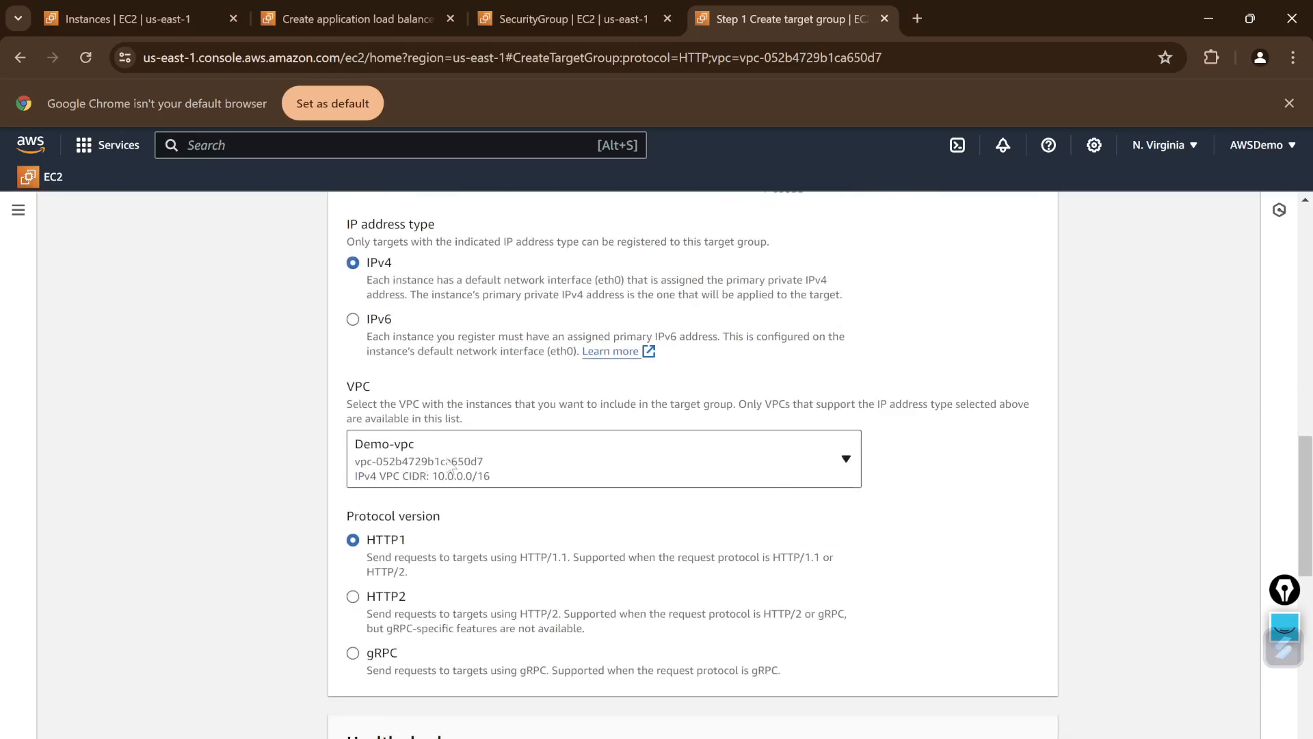
{"action": "scroll", "coordinate": [449, 465], "scroll_direction": "down", "scroll_amount": 3}
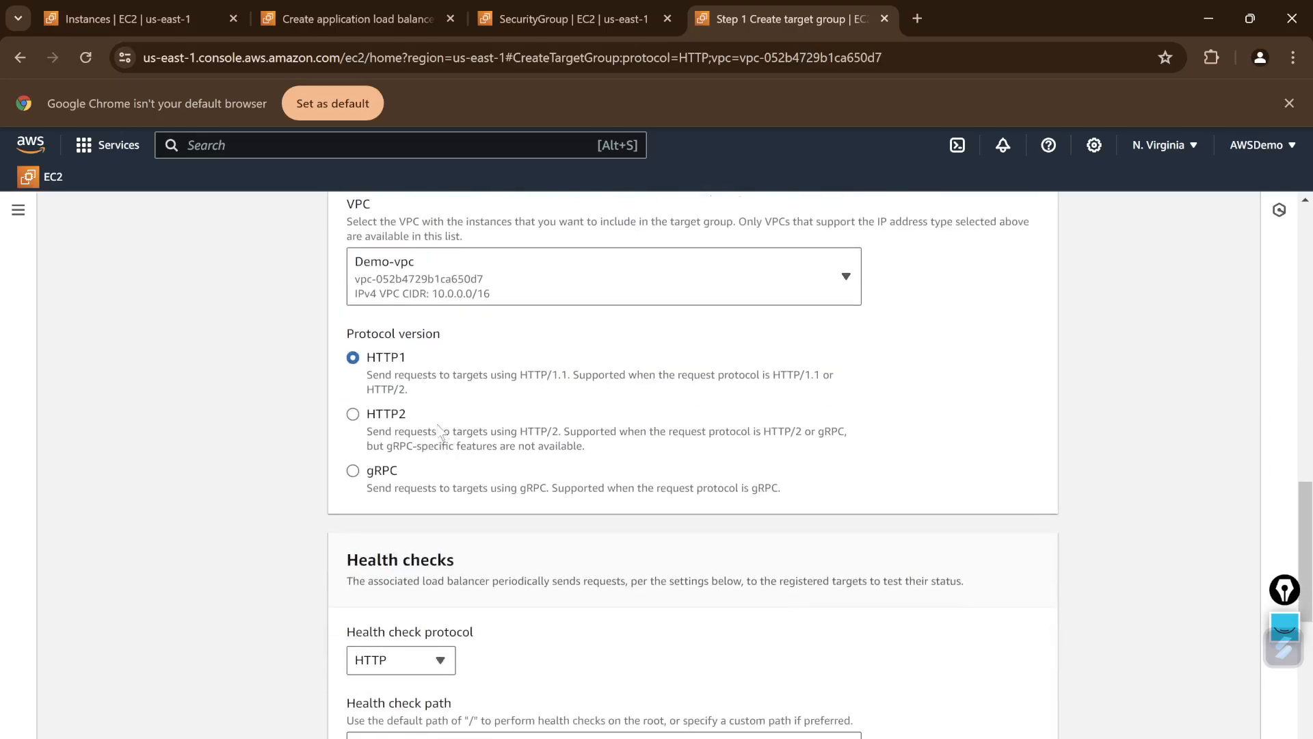
{"action": "scroll", "coordinate": [446, 429], "scroll_direction": "down", "scroll_amount": 3}
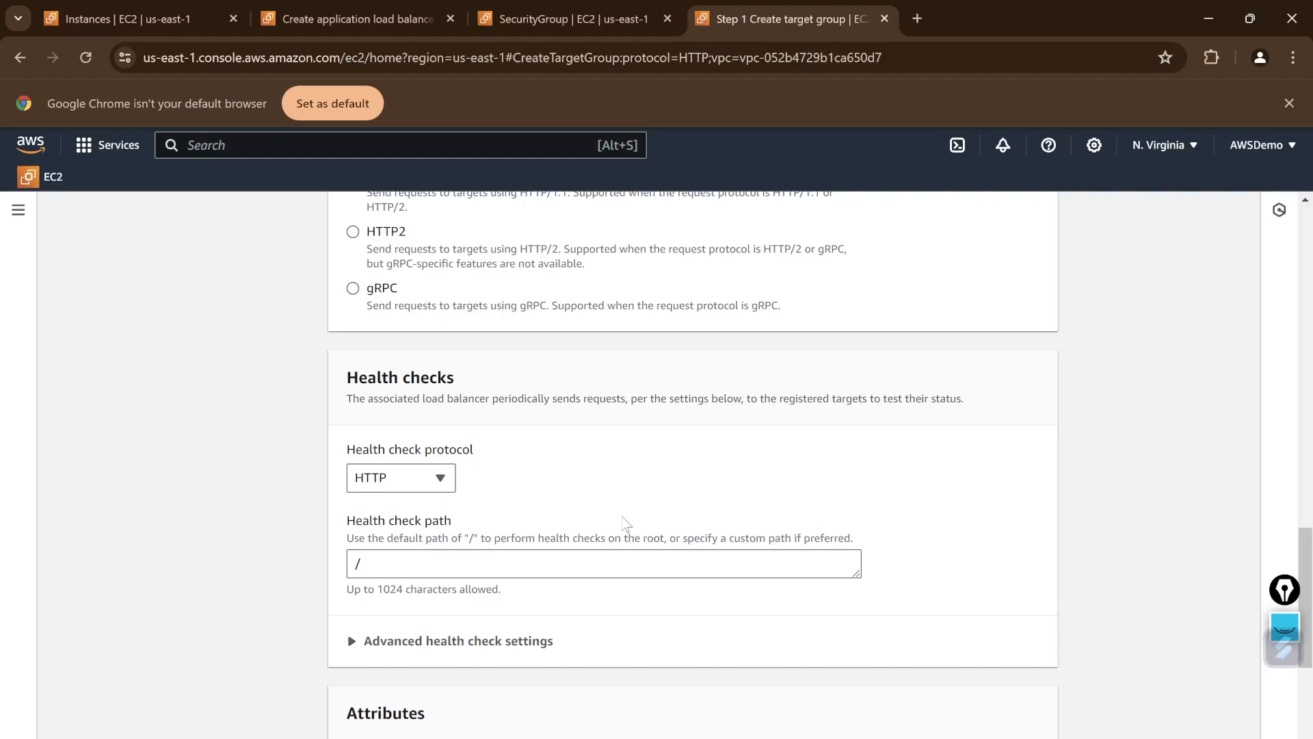
{"action": "scroll", "coordinate": [625, 523], "scroll_direction": "down", "scroll_amount": 2}
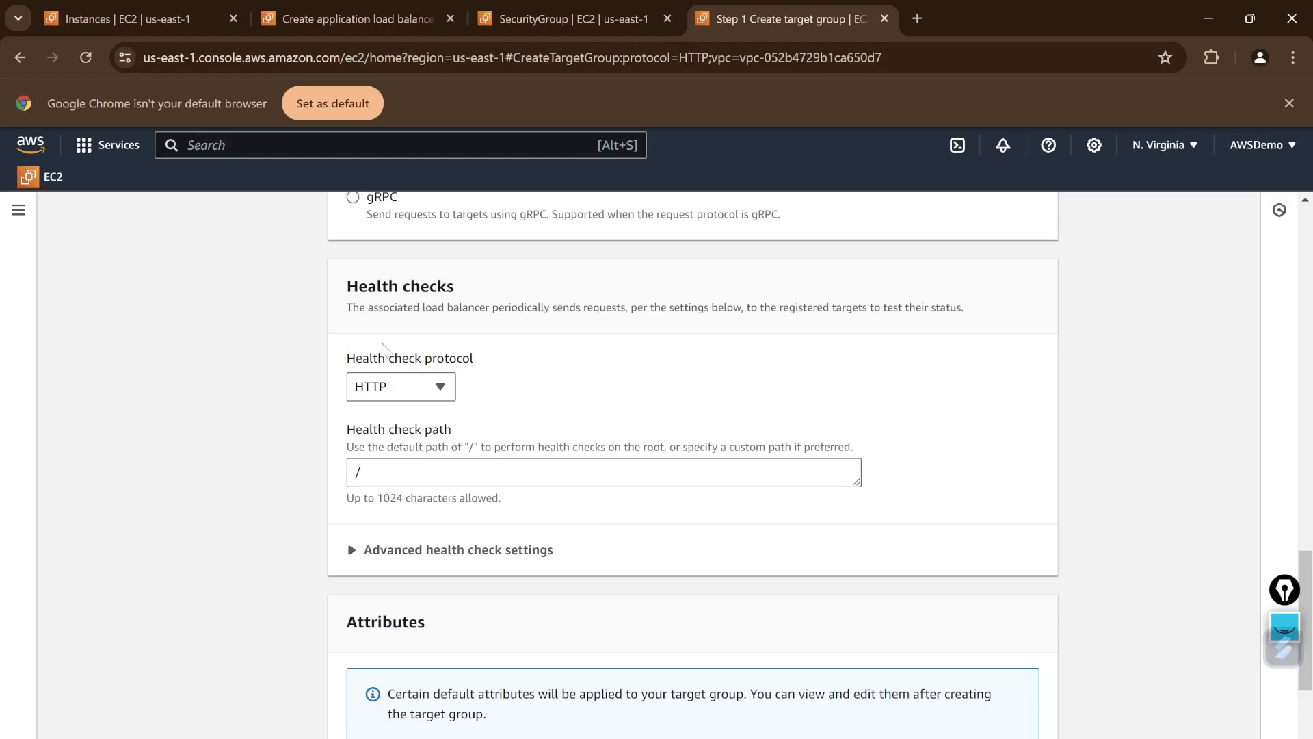
{"action": "left_click", "coordinate": [407, 388]}
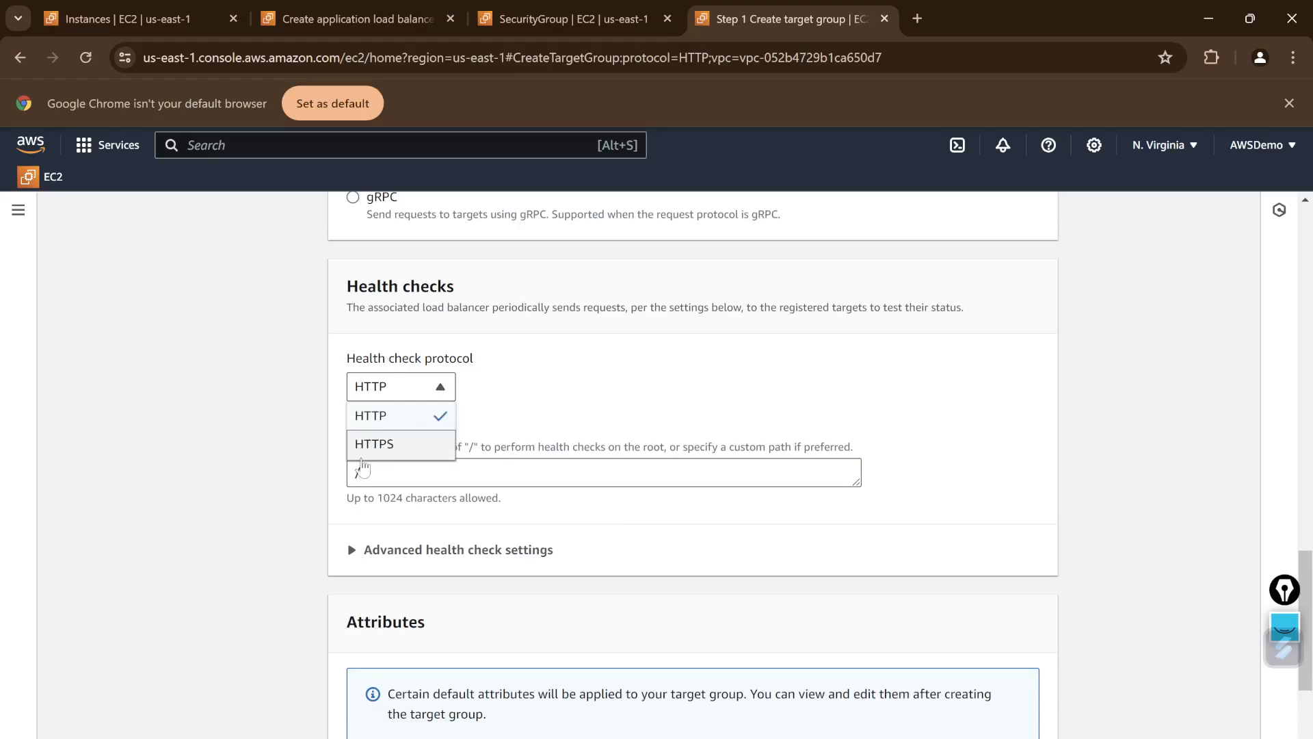
{"action": "left_click", "coordinate": [376, 419]}
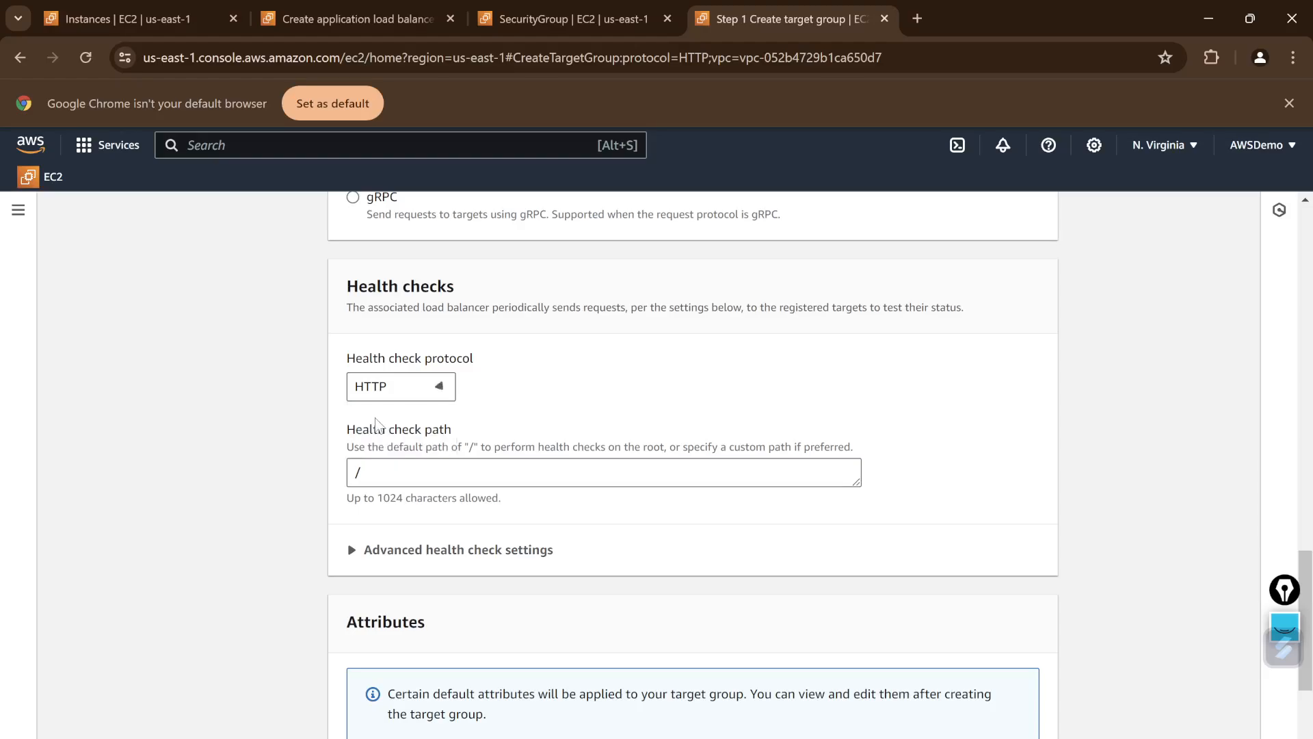
- Try the WebServ-B instance's public address 44.198.181.184/ as the health check path and set the path back to /
{"action": "left_click_drag", "start_coordinate": [363, 472], "coordinate": [342, 486]}
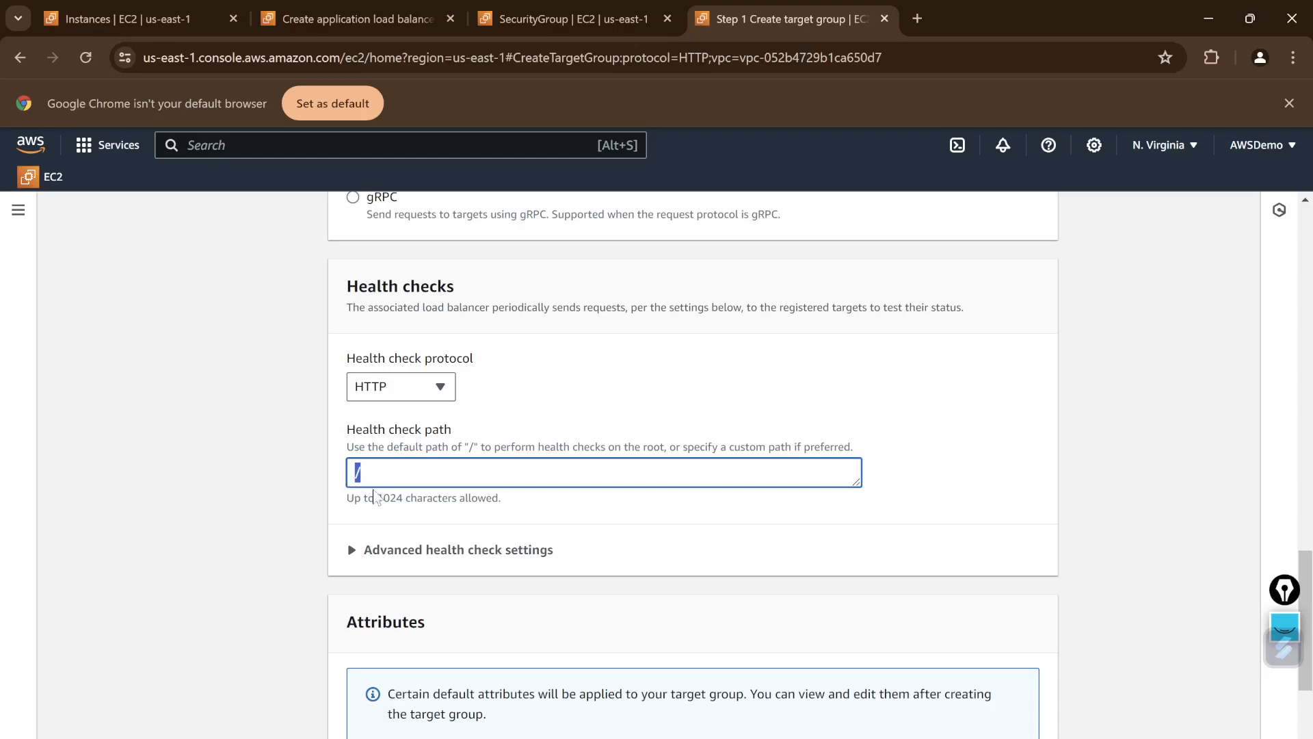
{"action": "type", "text": "/"}
{"action": "key", "text": "ctrl+a"}
{"action": "type", "text": "//"}
{"action": "left_click", "coordinate": [170, 16]}
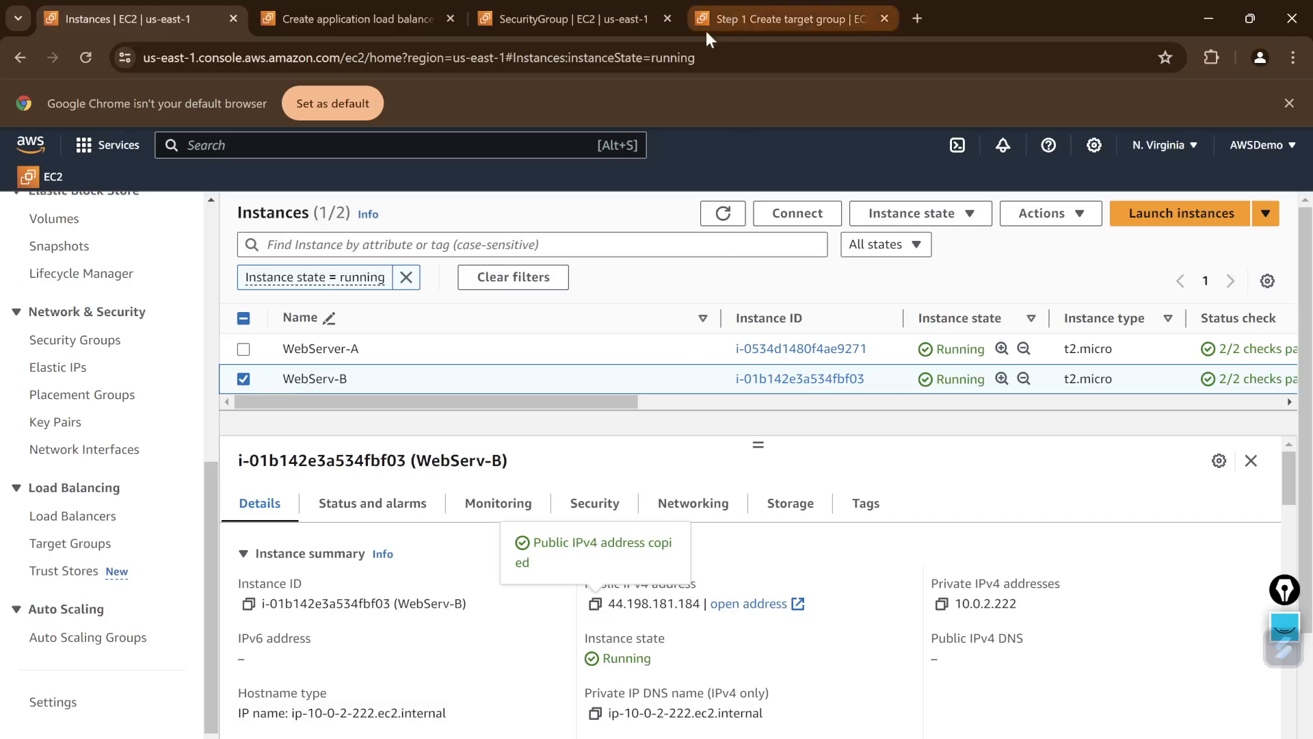
{"action": "left_click", "coordinate": [778, 13]}
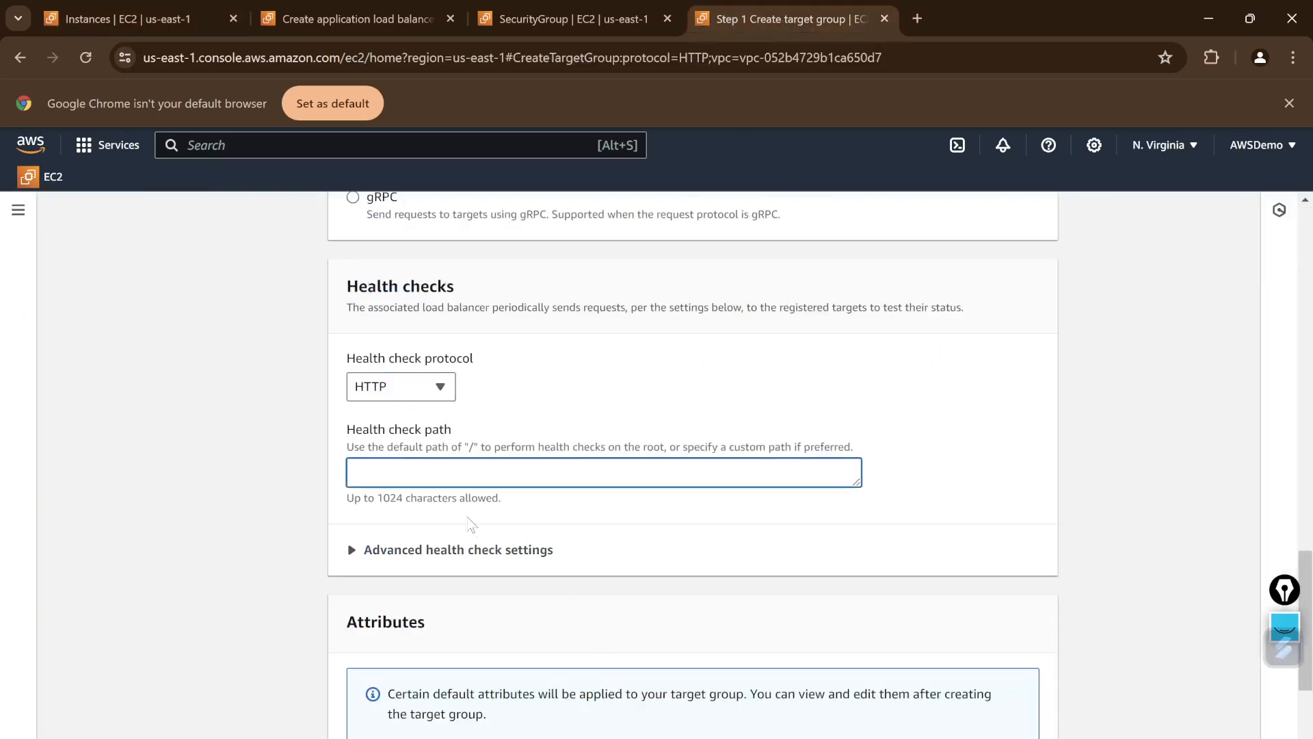
{"action": "type", "text": "44.198.181.184"}
{"action": "type", "text": "/"}
{"action": "left_click_drag", "start_coordinate": [455, 472], "coordinate": [335, 472]}
{"action": "key", "text": "BackSpace"}
{"action": "type", "text": "/"}
- Expand the advanced health check settings and set the healthy threshold to 2
{"action": "scroll", "coordinate": [362, 445], "scroll_direction": "down", "scroll_amount": 2}
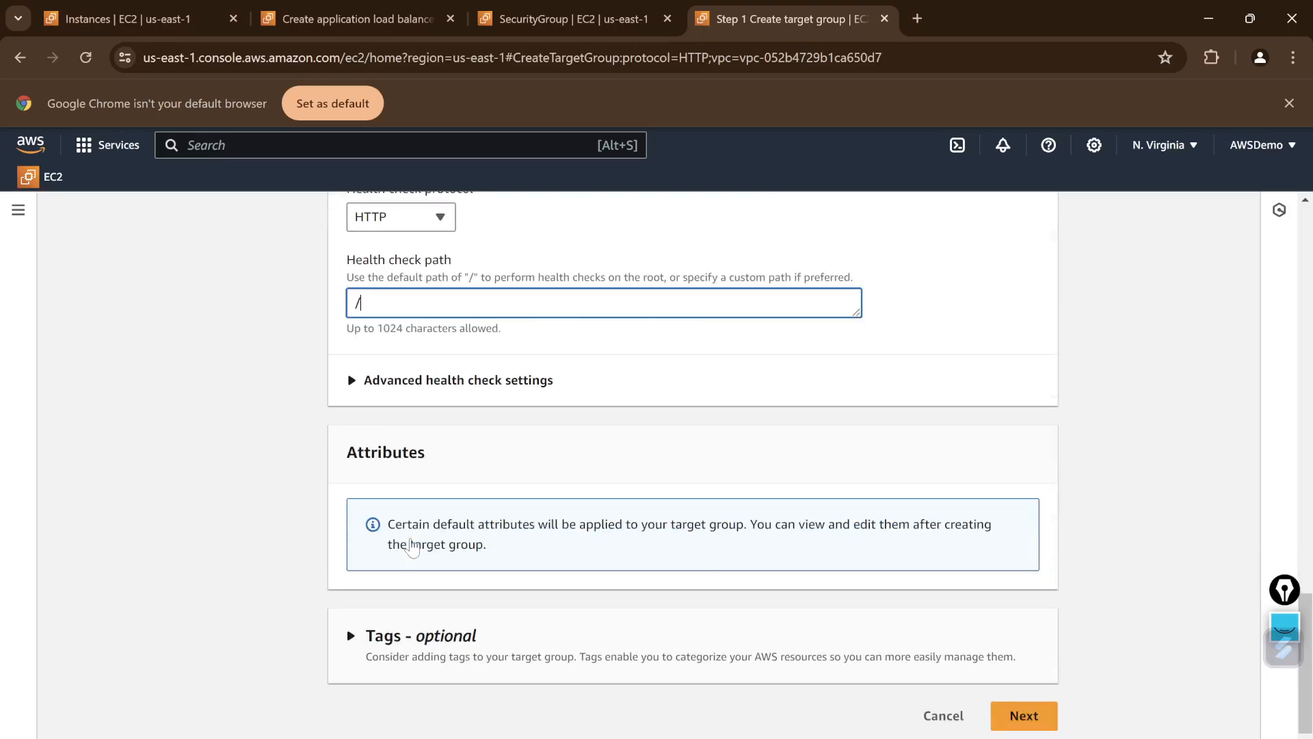
{"action": "left_click", "coordinate": [353, 381]}
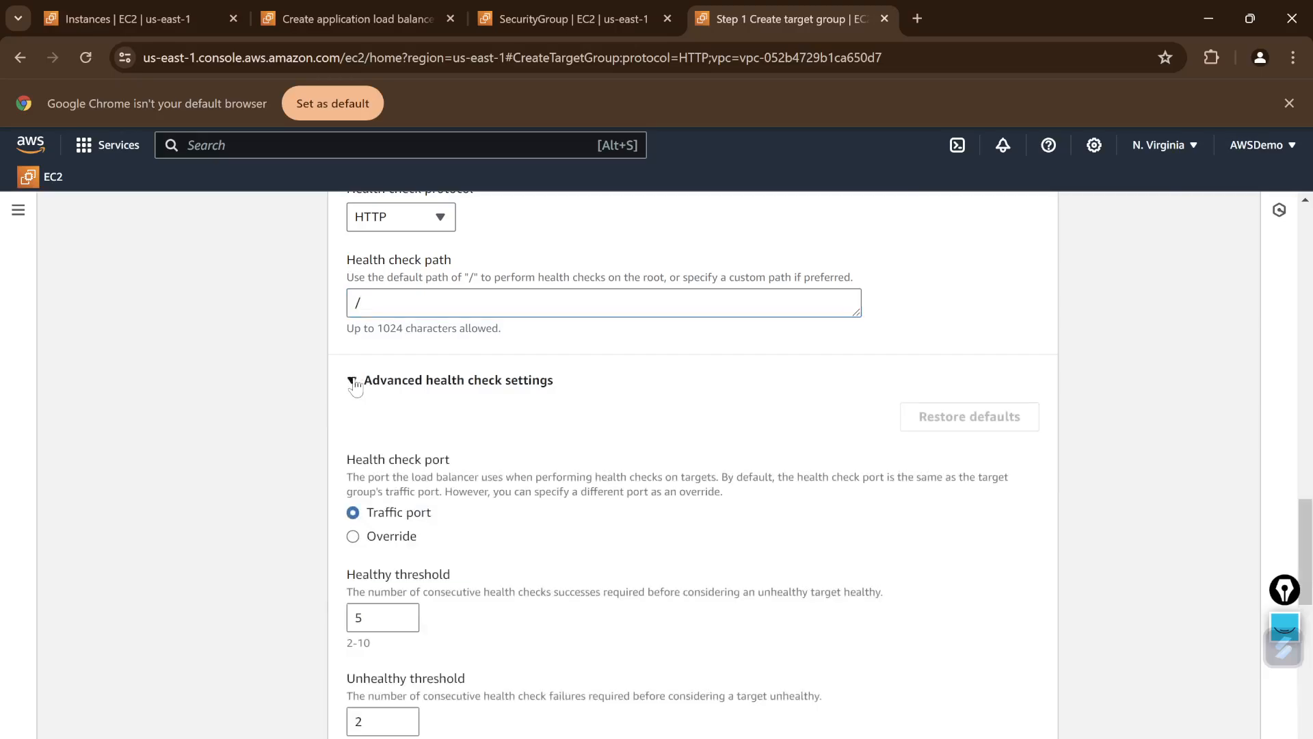
{"action": "scroll", "coordinate": [538, 482], "scroll_direction": "down", "scroll_amount": 3}
{"action": "scroll", "coordinate": [538, 482], "scroll_direction": "up", "scroll_amount": 1}
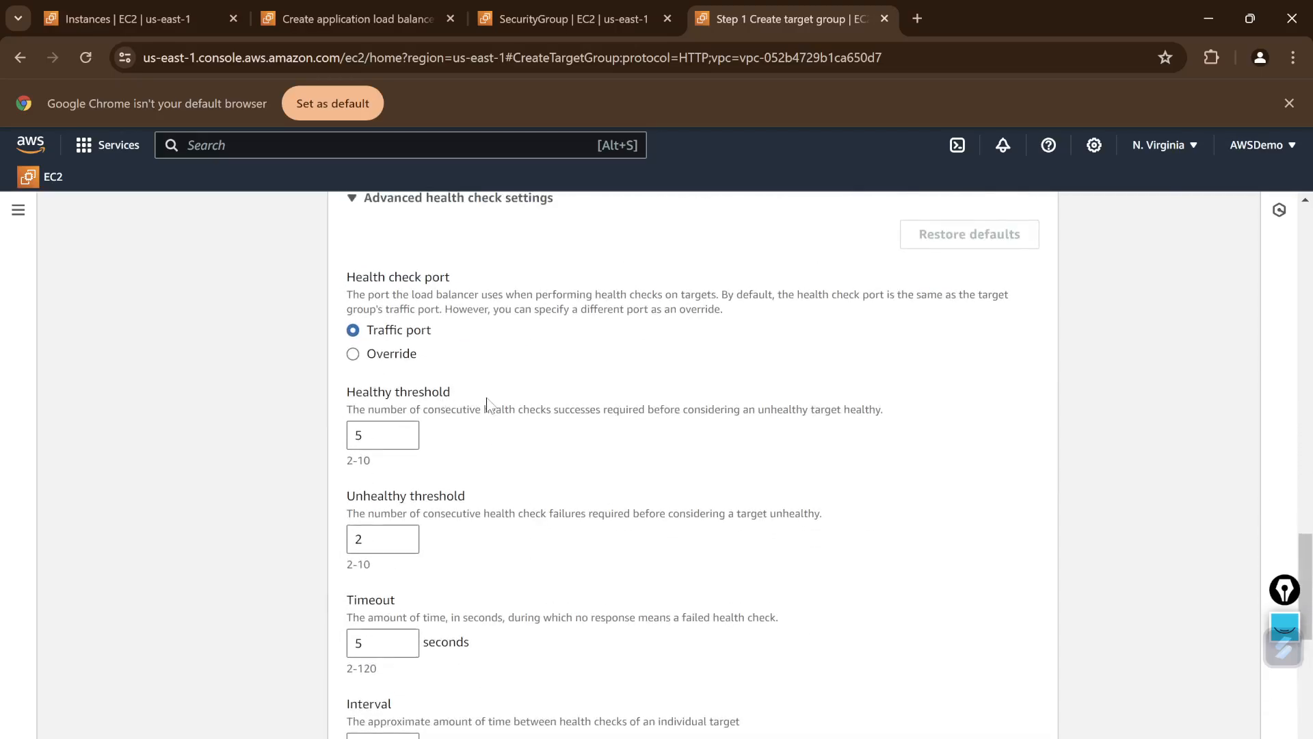
{"action": "left_click_drag", "start_coordinate": [452, 392], "coordinate": [389, 406]}
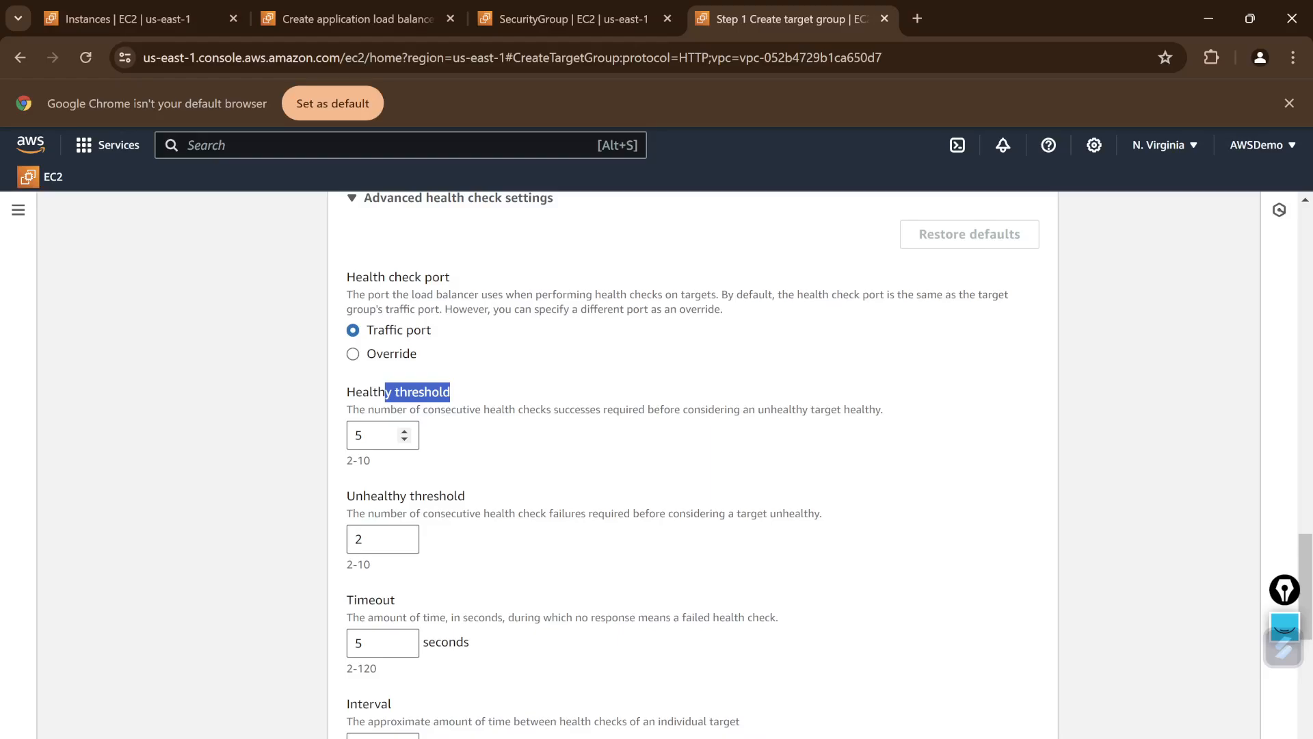
{"action": "left_click", "coordinate": [375, 436]}
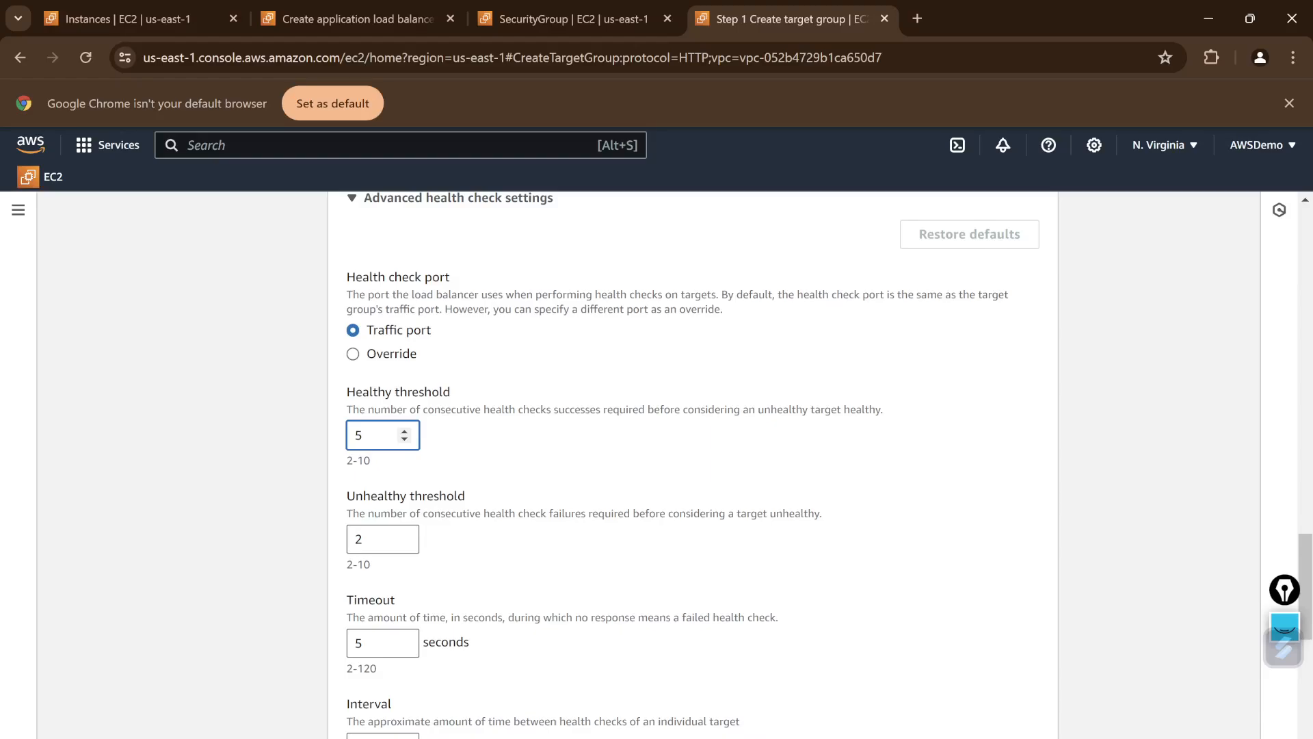
{"action": "key", "text": "BackSpace"}
{"action": "type", "text": "2"}
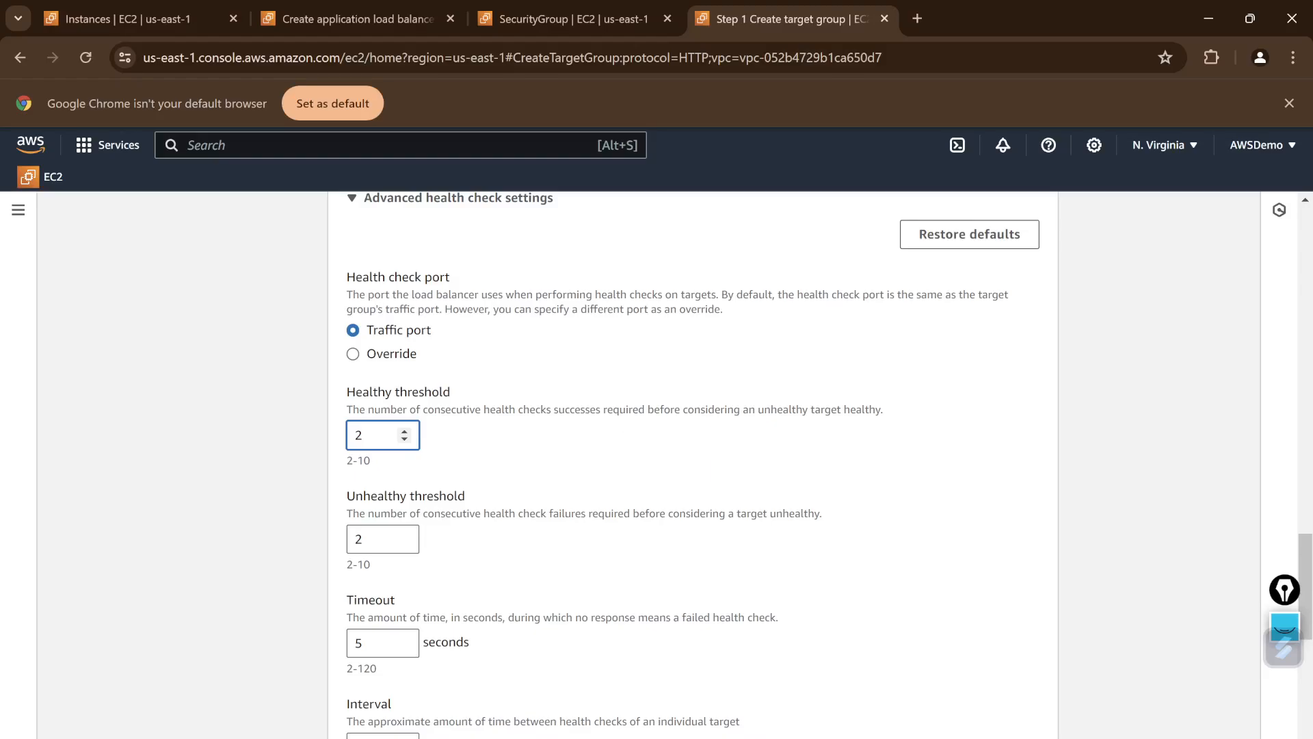
- Examine the descriptions of the healthy and unhealthy thresholds, timeout, interval and success codes for the health check
{"action": "left_click_drag", "start_coordinate": [680, 409], "coordinate": [896, 422]}
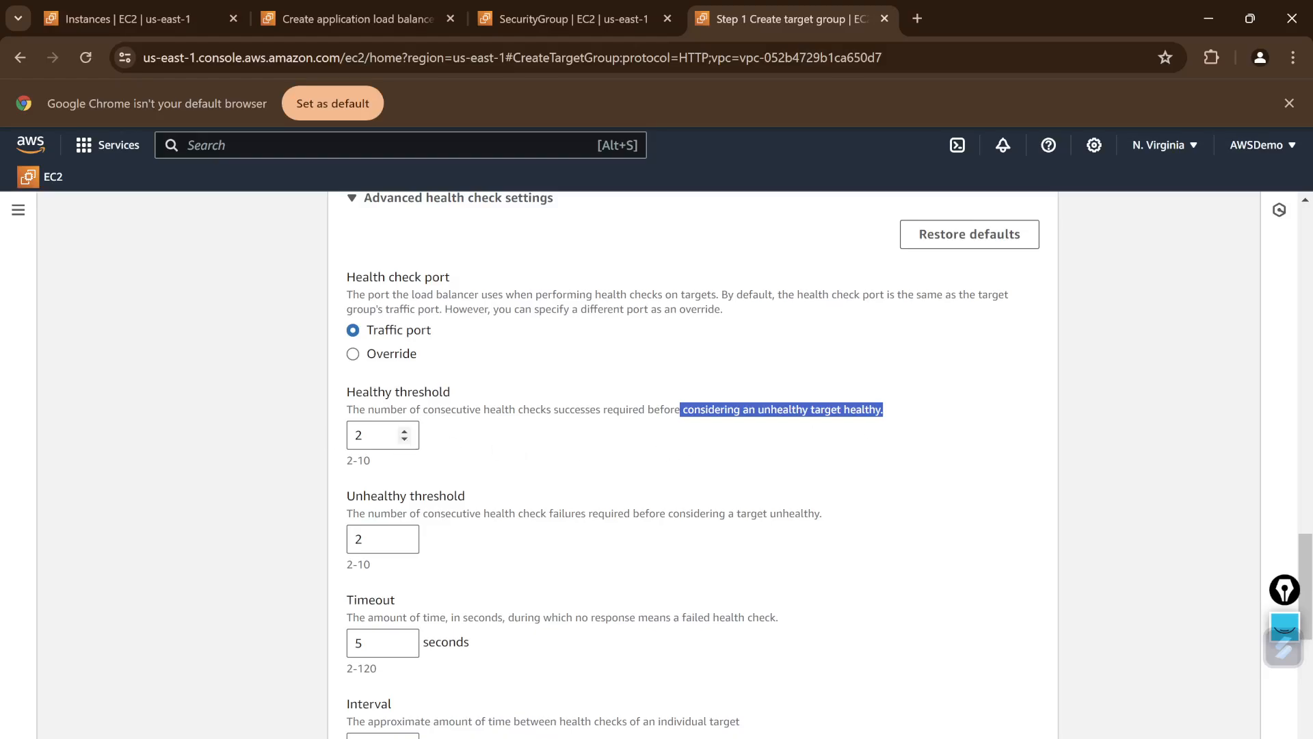
{"action": "scroll", "coordinate": [387, 438], "scroll_direction": "down", "scroll_amount": 3}
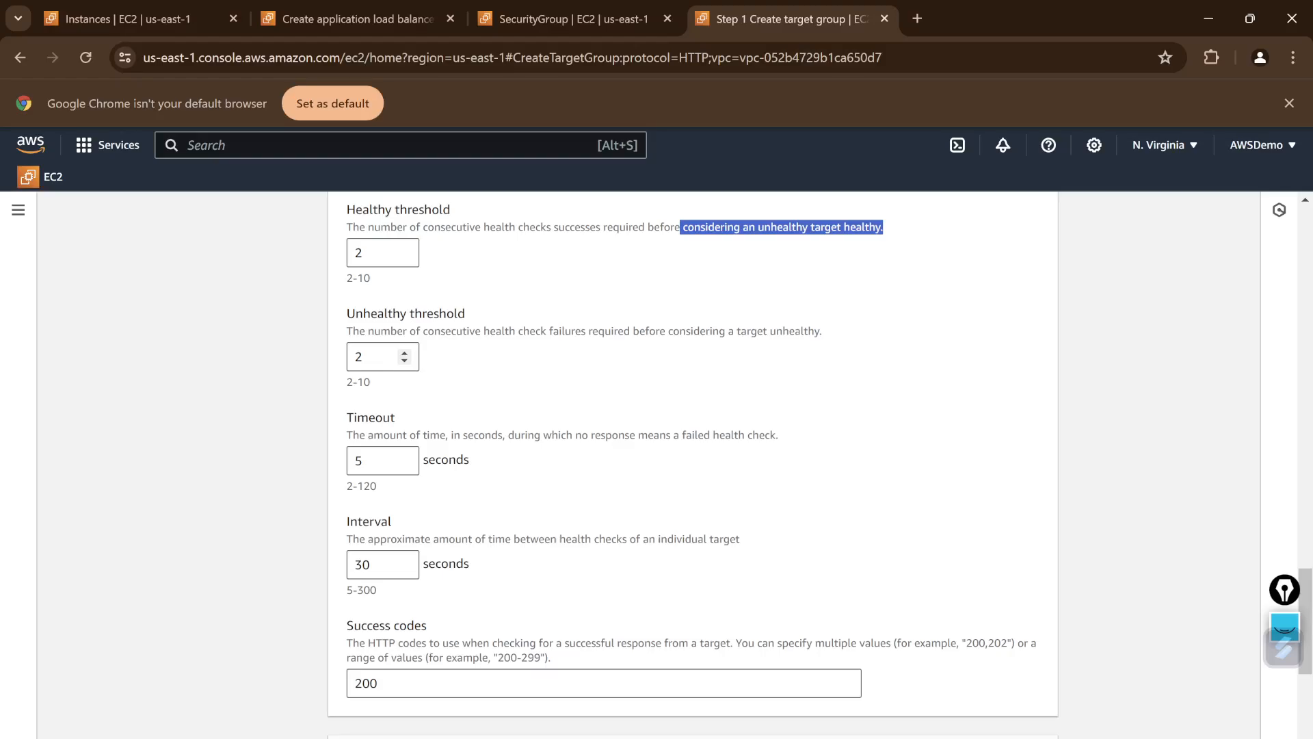
{"action": "left_click_drag", "start_coordinate": [484, 313], "coordinate": [361, 313]}
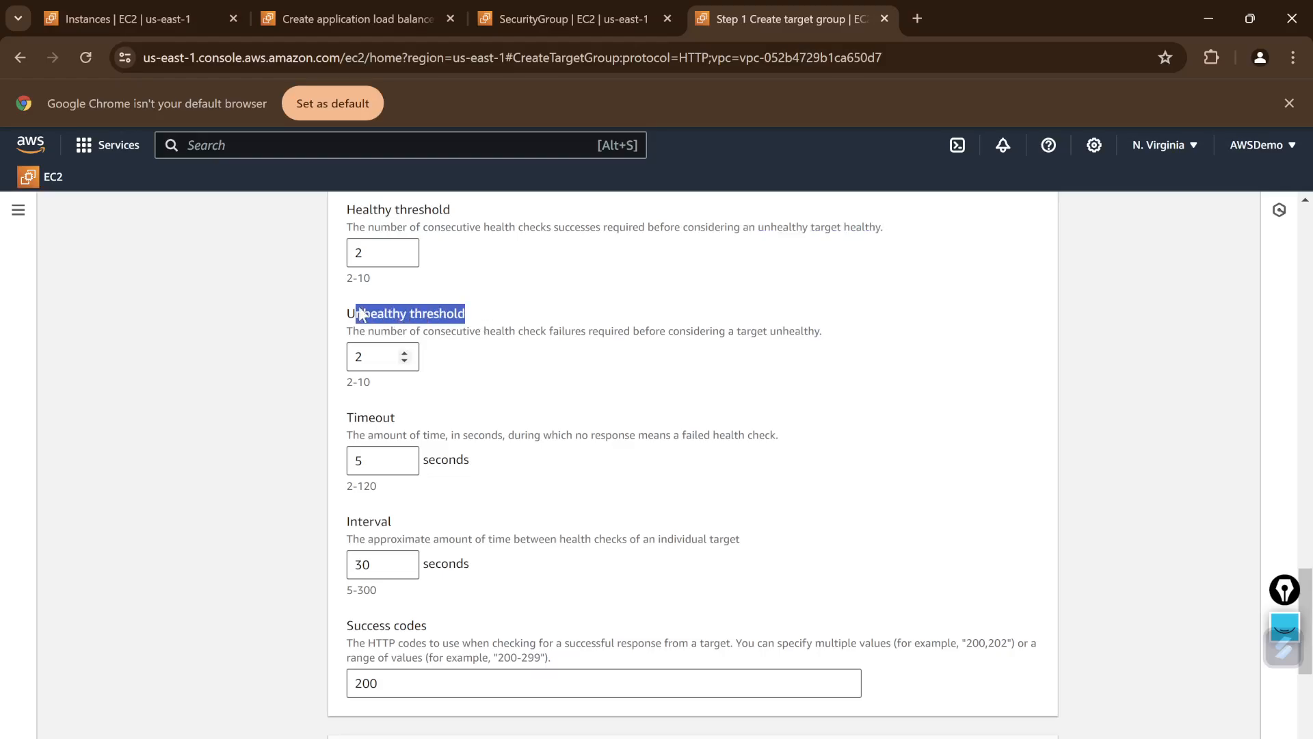
{"action": "scroll", "coordinate": [479, 465], "scroll_direction": "down", "scroll_amount": 1}
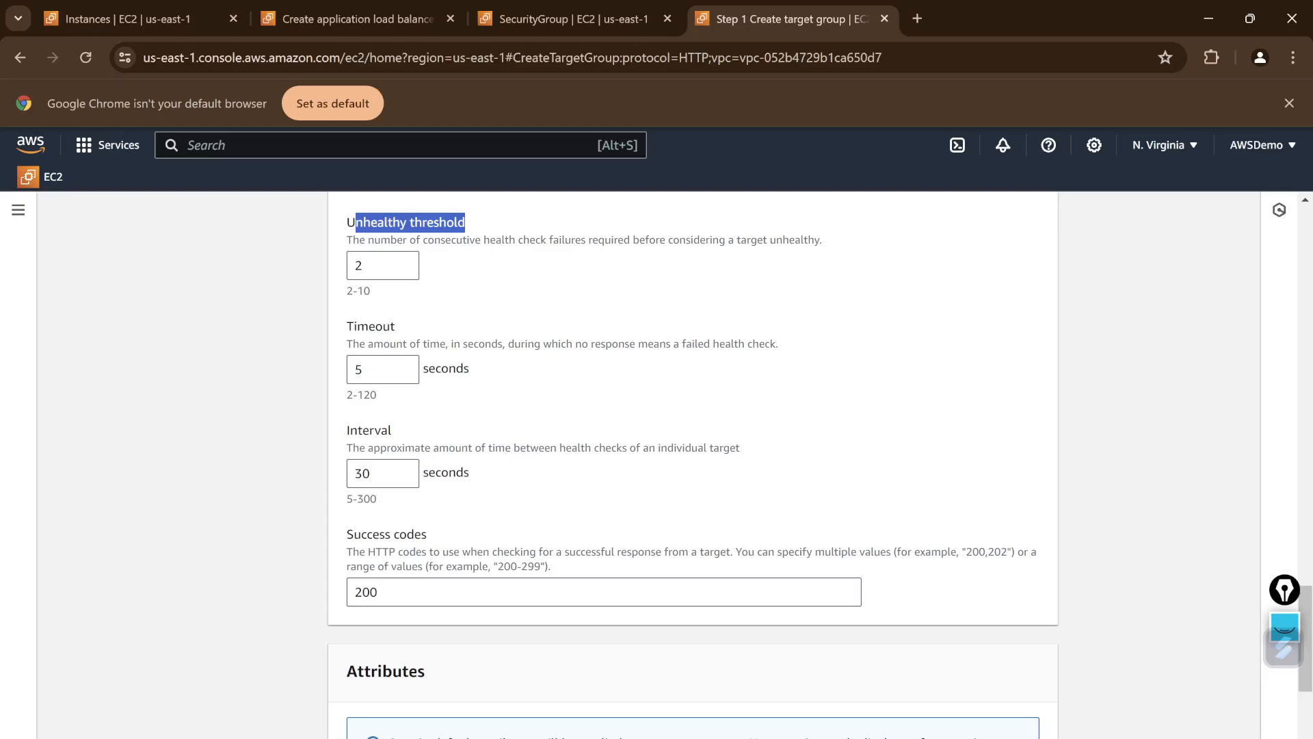
{"action": "left_click_drag", "start_coordinate": [383, 343], "coordinate": [794, 351]}
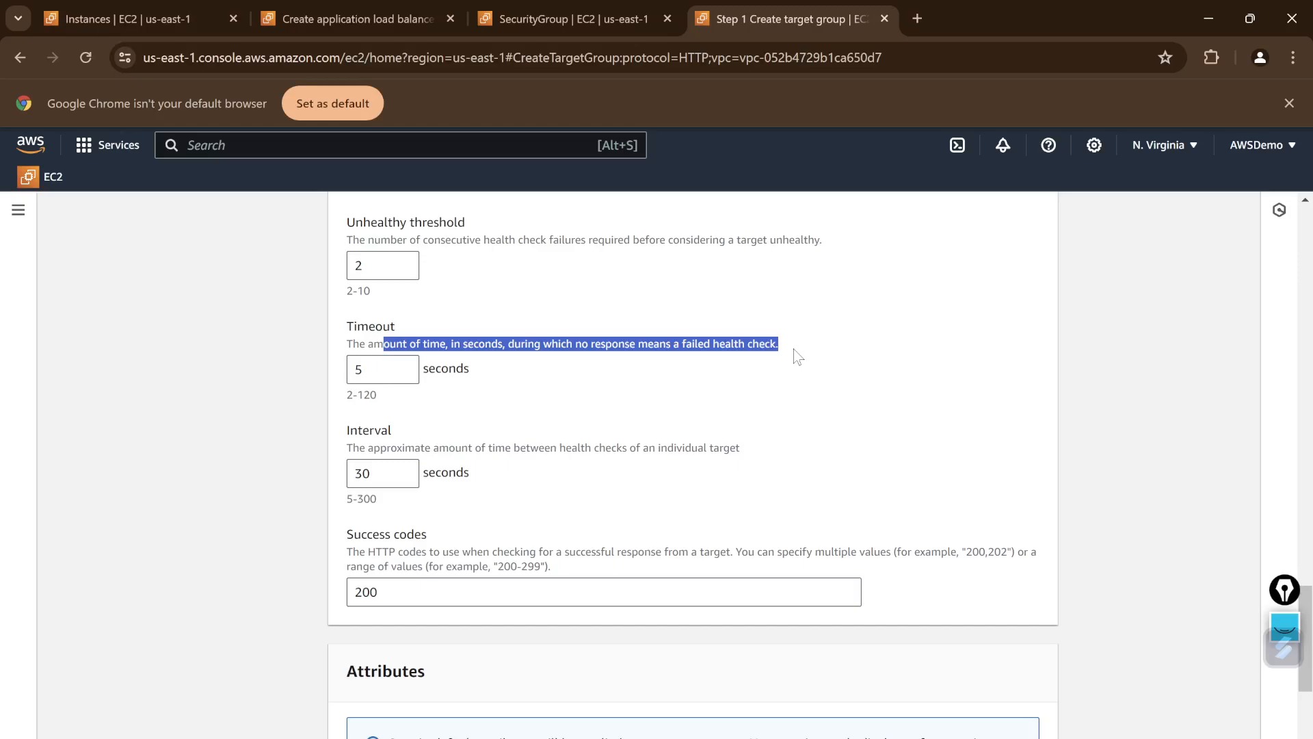
{"action": "scroll", "coordinate": [507, 440], "scroll_direction": "down", "scroll_amount": 1}
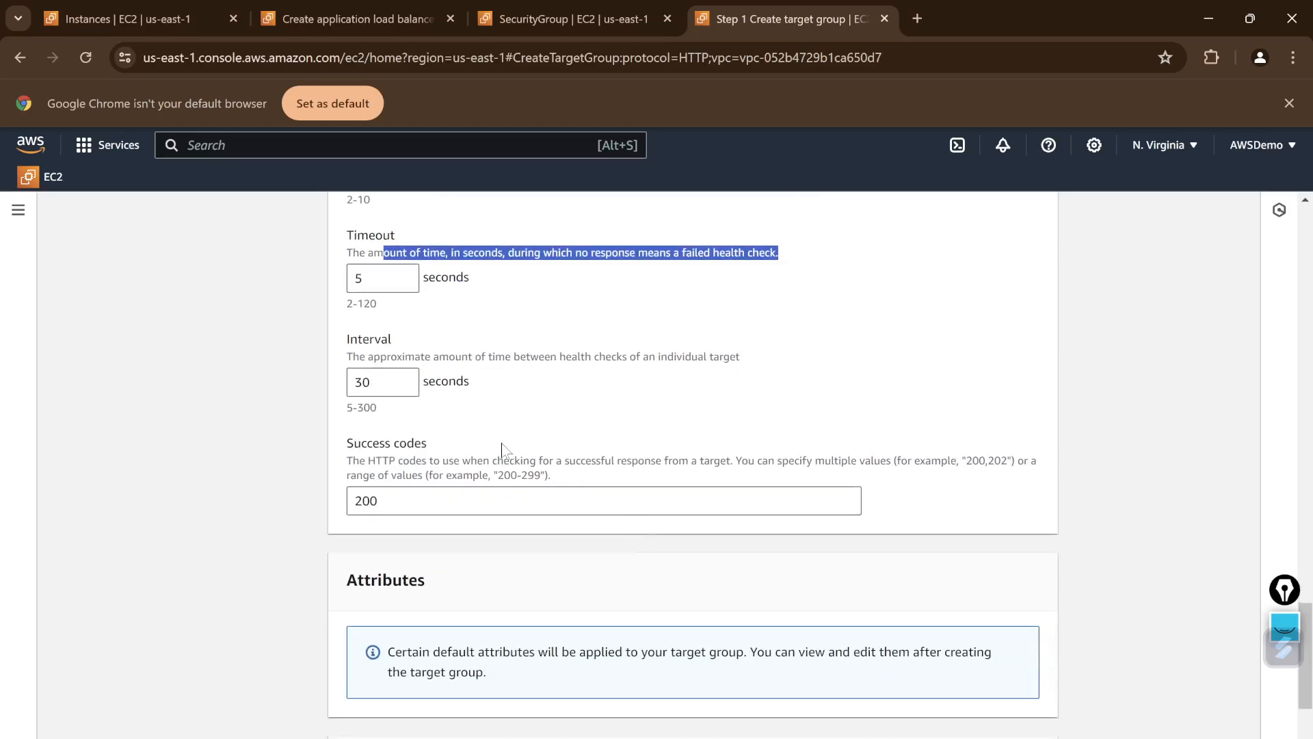
{"action": "left_click_drag", "start_coordinate": [414, 356], "coordinate": [736, 356]}
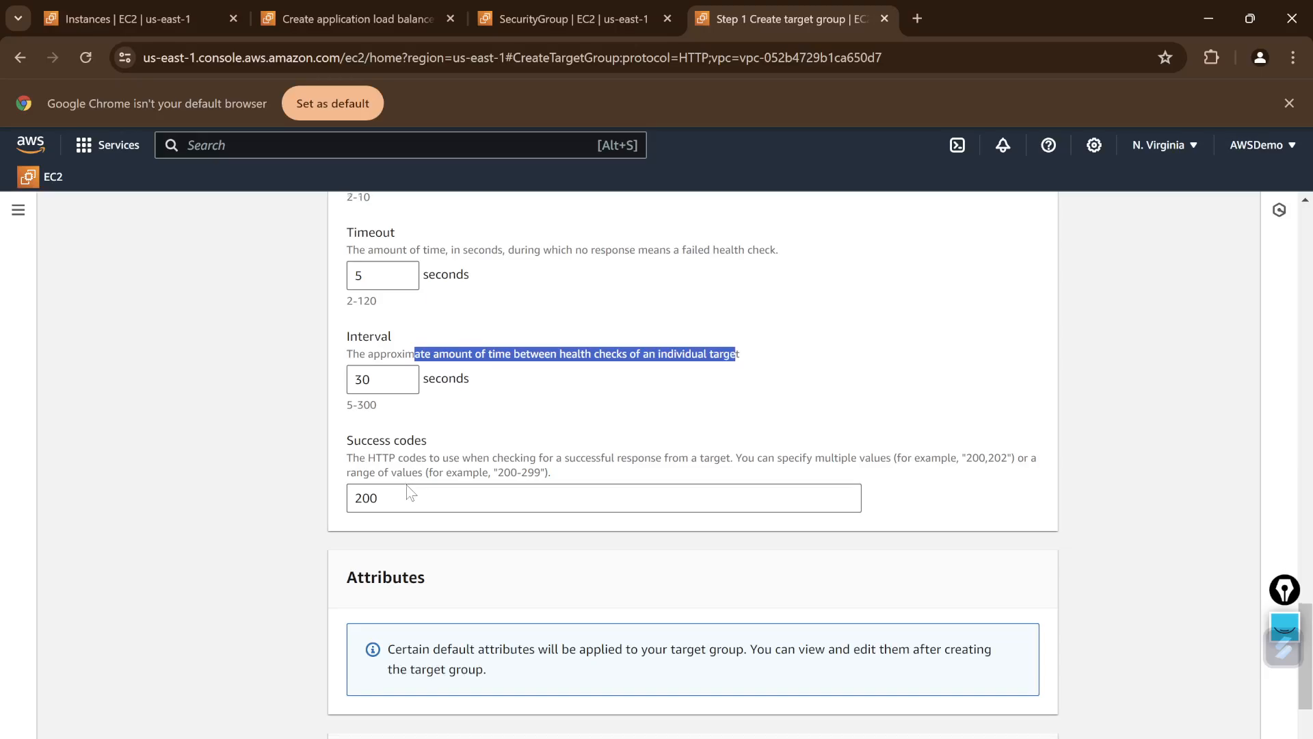
{"action": "scroll", "coordinate": [412, 494], "scroll_direction": "down", "scroll_amount": 1}
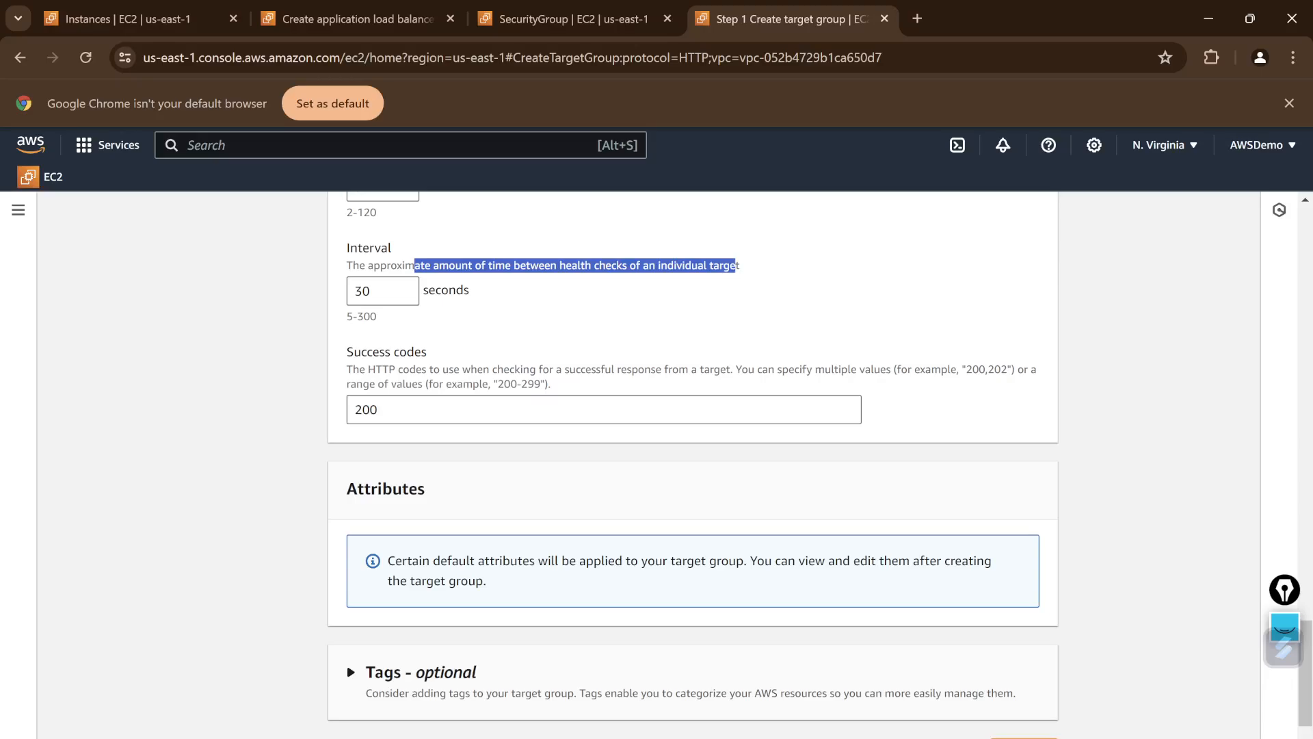
{"action": "left_click_drag", "start_coordinate": [381, 409], "coordinate": [351, 410]}
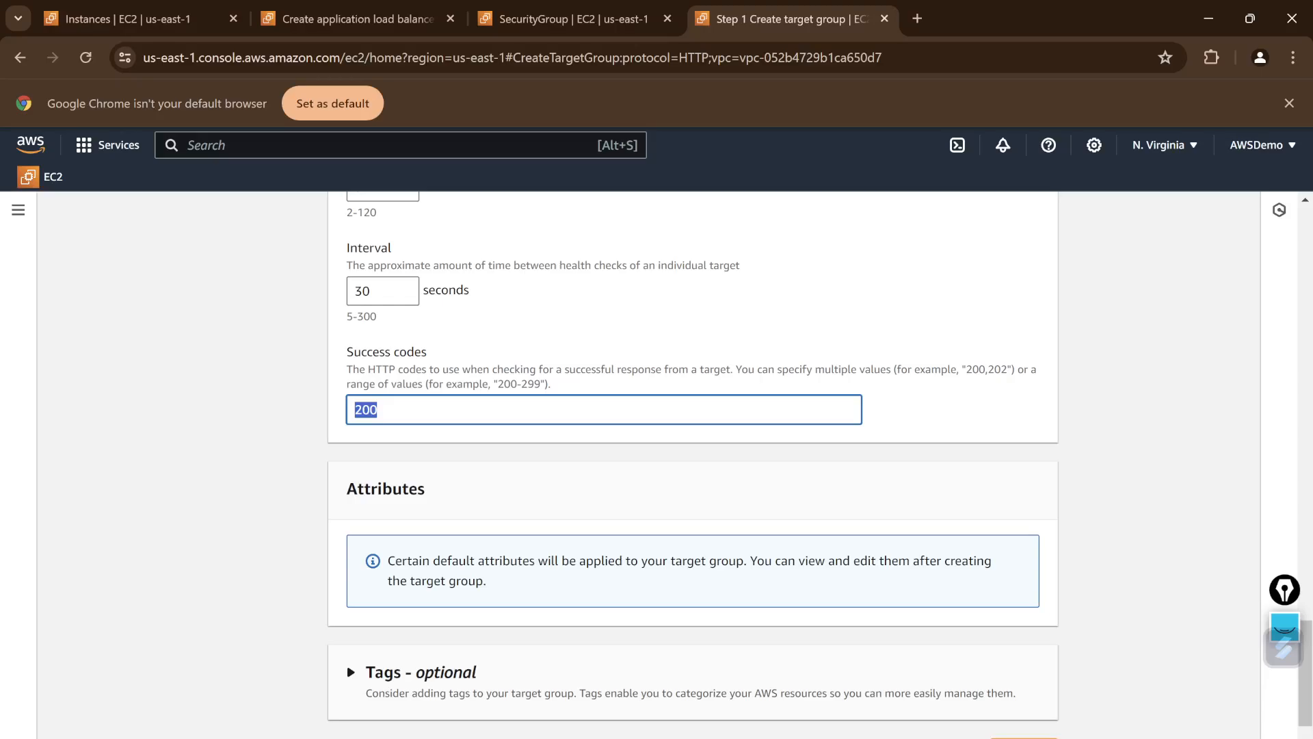
{"action": "left_click", "coordinate": [389, 410]}
{"action": "scroll", "coordinate": [747, 573], "scroll_direction": "down", "scroll_amount": 1}
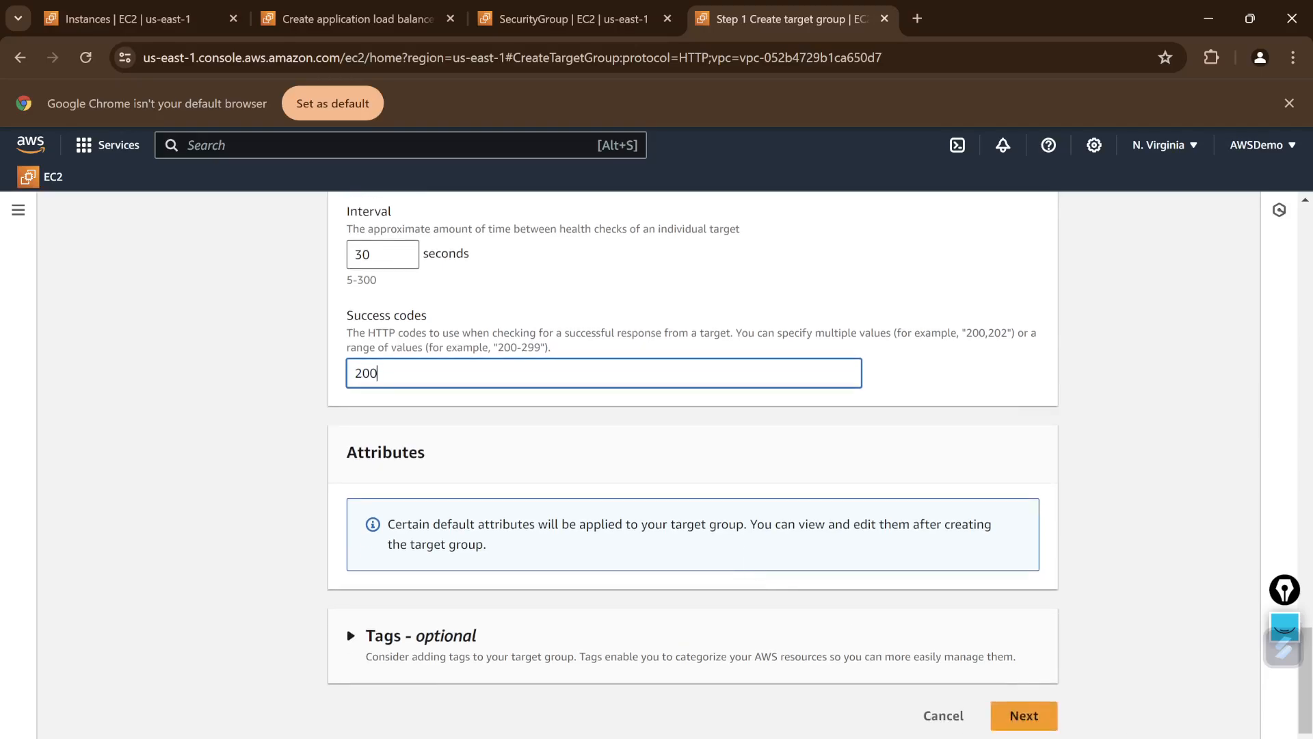
- Try Demo TG as the target group's name and clear the name again
{"action": "left_click", "coordinate": [1036, 723]}
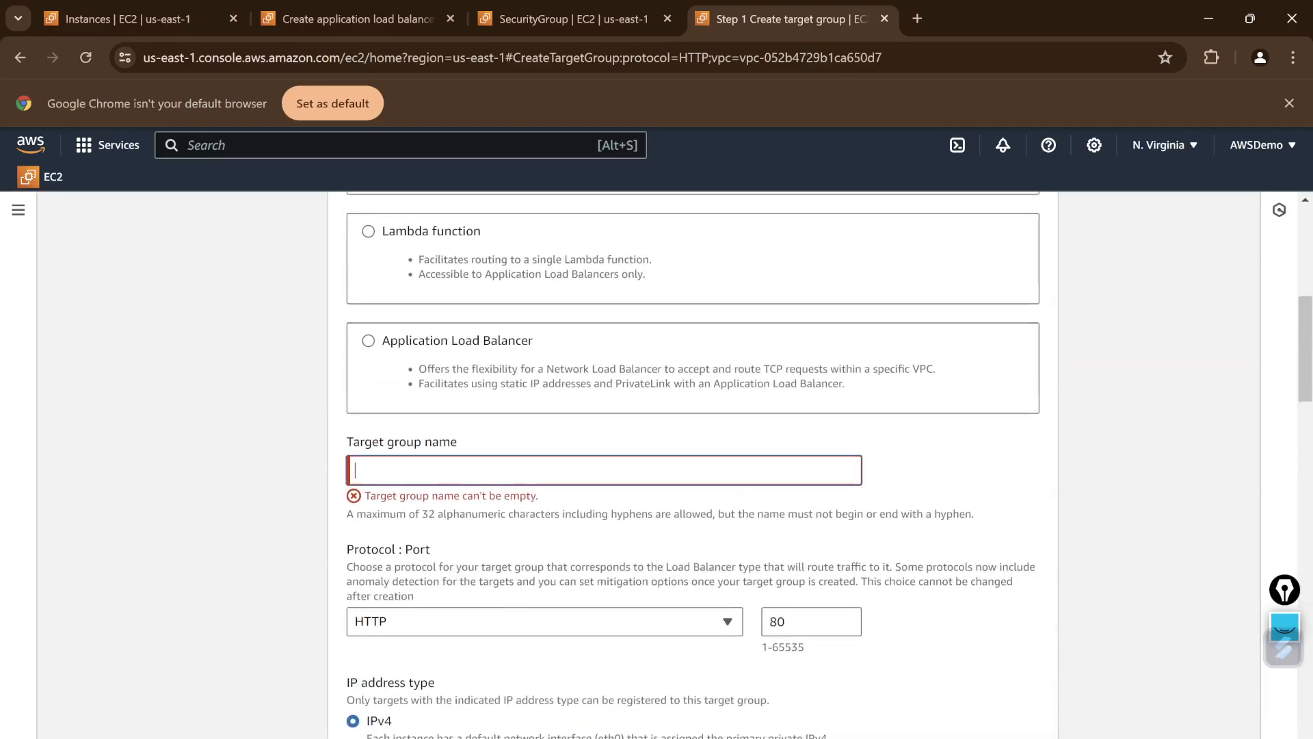
{"action": "type", "text": "De"}
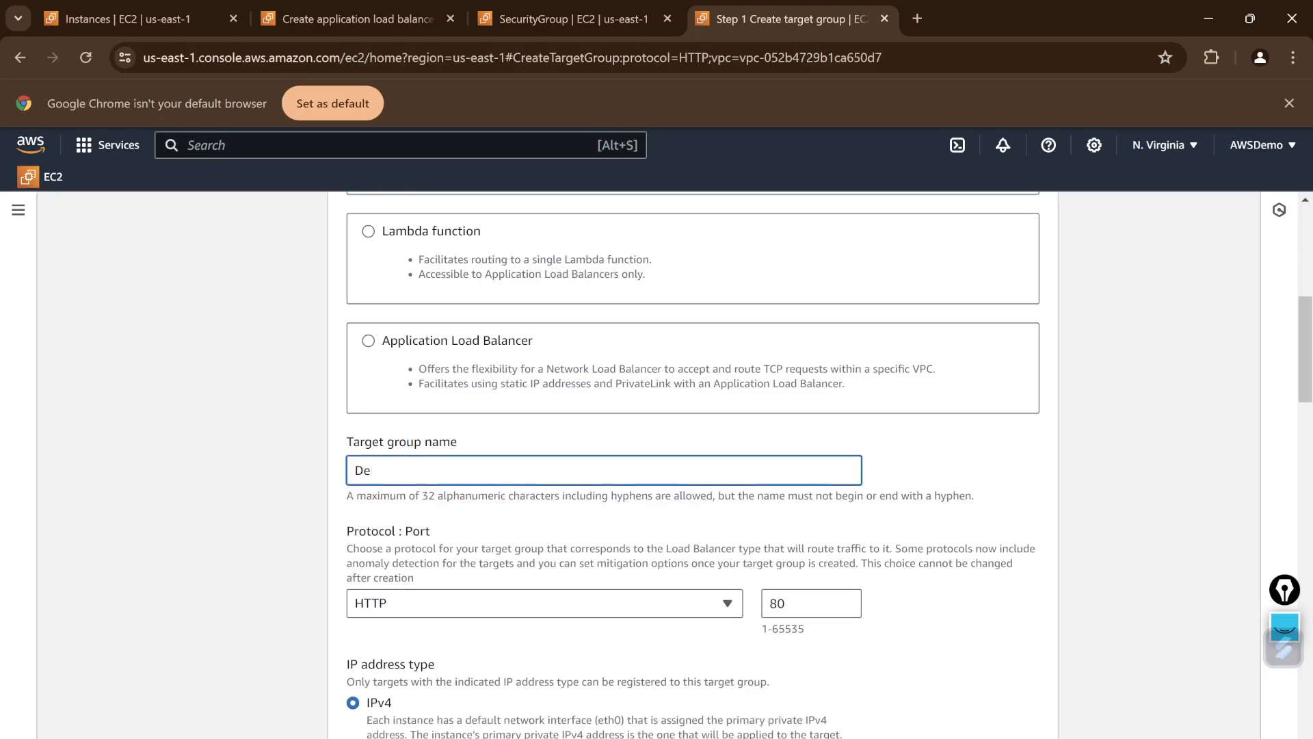
{"action": "type", "text": "pmo TG"}
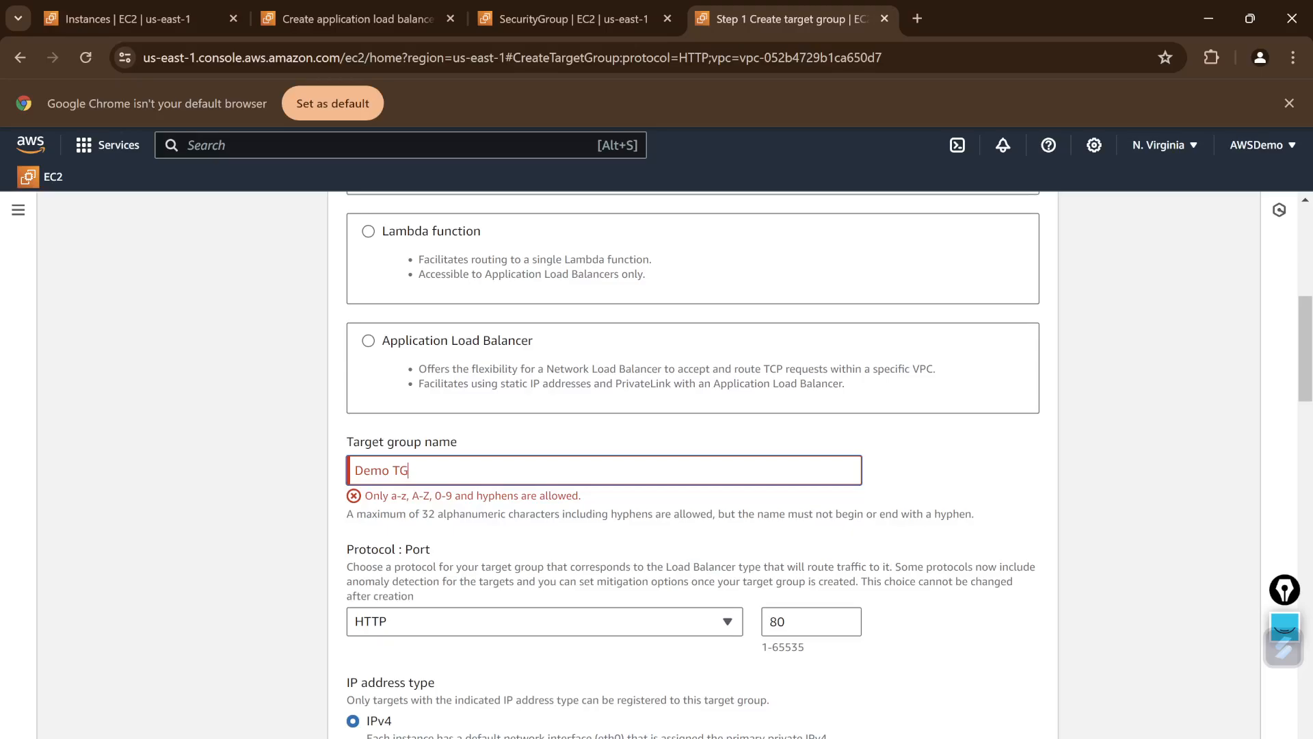
{"action": "key", "text": "BackSpace"}
{"action": "key", "text": "BackSpace"}
{"action": "key", "text": "BackSpace"}
{"action": "key", "text": "BackSpace"}
{"action": "key", "text": "BackSpace"}
{"action": "key", "text": "BackSpace"}
{"action": "key", "text": "BackSpace"}
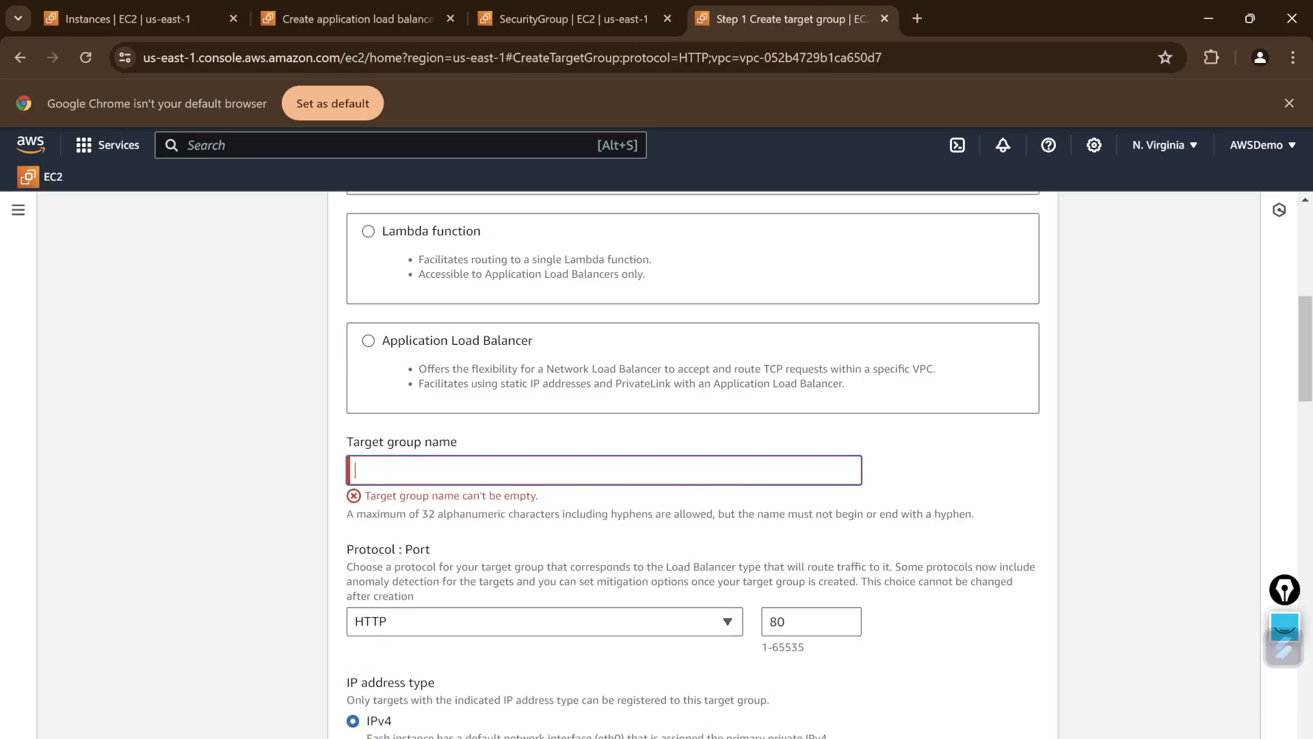
- Name the target group DemoTG and continue to the target registration step
{"action": "type", "text": "demo"}
{"action": "key", "text": "BackSpace"}
{"action": "key", "text": "BackSpace"}
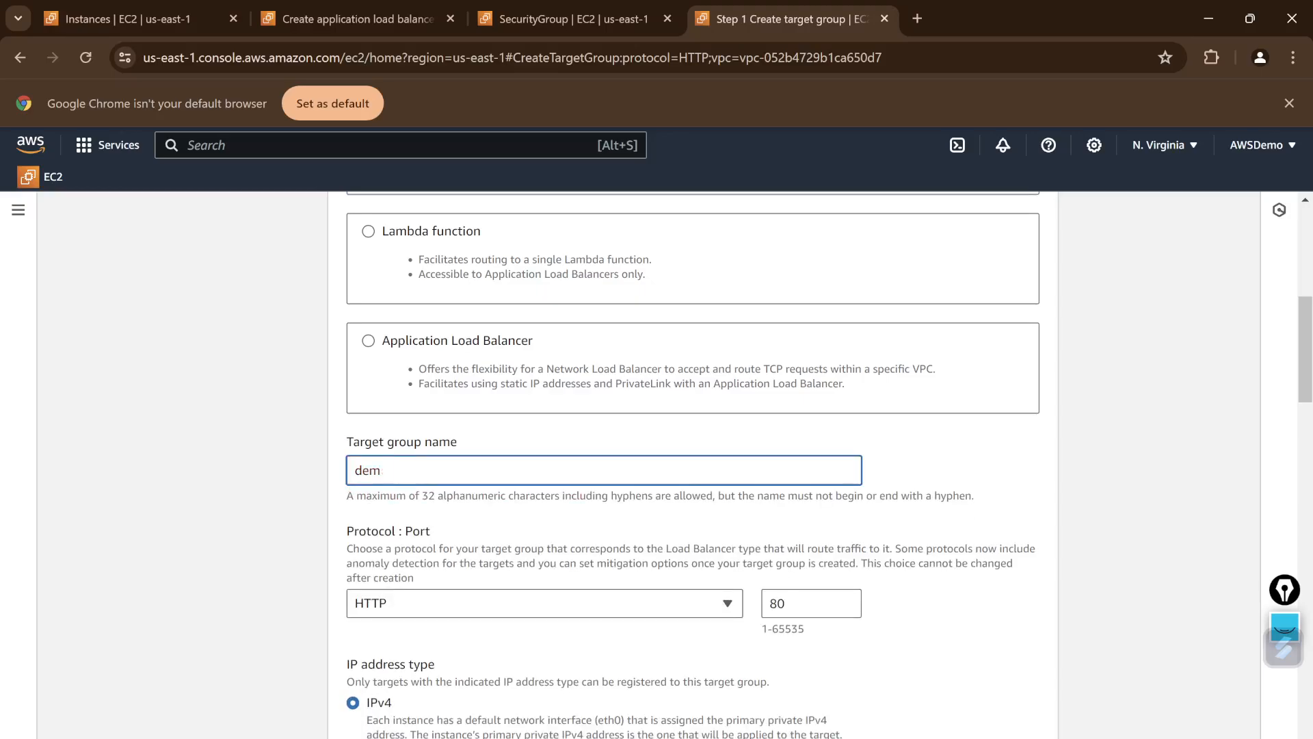
{"action": "key", "text": "BackSpace"}
{"action": "key", "text": "BackSpace"}
{"action": "key", "text": "BackSpace"}
{"action": "type", "text": "DemoTG"}
{"action": "scroll", "coordinate": [478, 496], "scroll_direction": "down", "scroll_amount": 20}
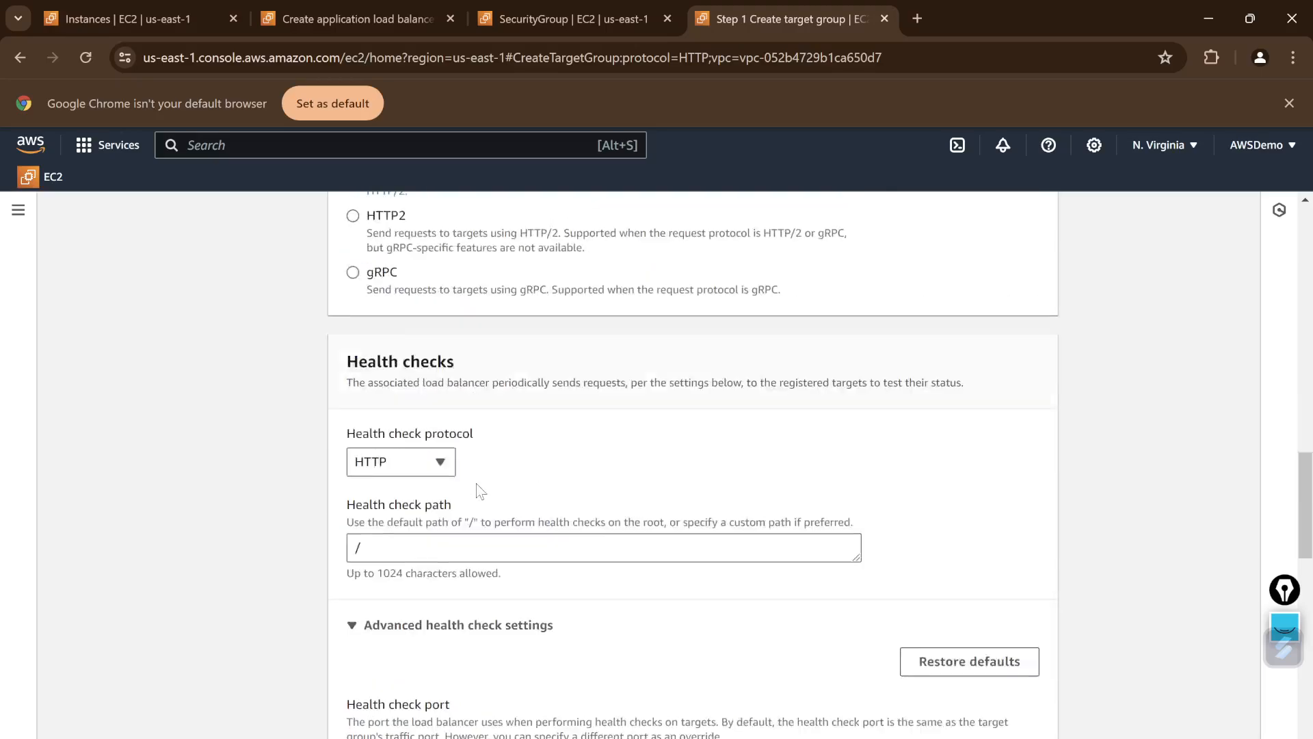
{"action": "left_click", "coordinate": [1019, 716]}
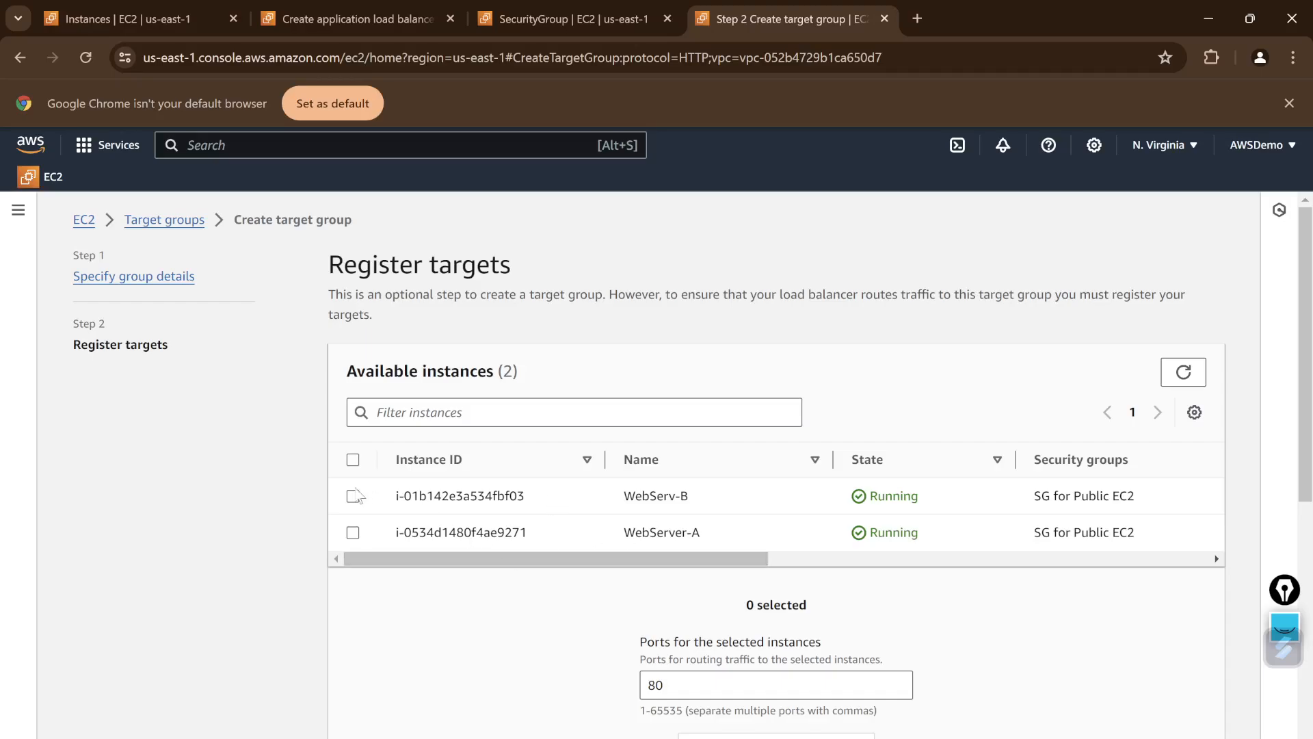
- Include the WebServ-B and WebServer-A instances as pending targets on port 80
{"action": "left_click", "coordinate": [353, 495]}
{"action": "left_click", "coordinate": [353, 533]}
{"action": "scroll", "coordinate": [636, 575], "scroll_direction": "down", "scroll_amount": 4}
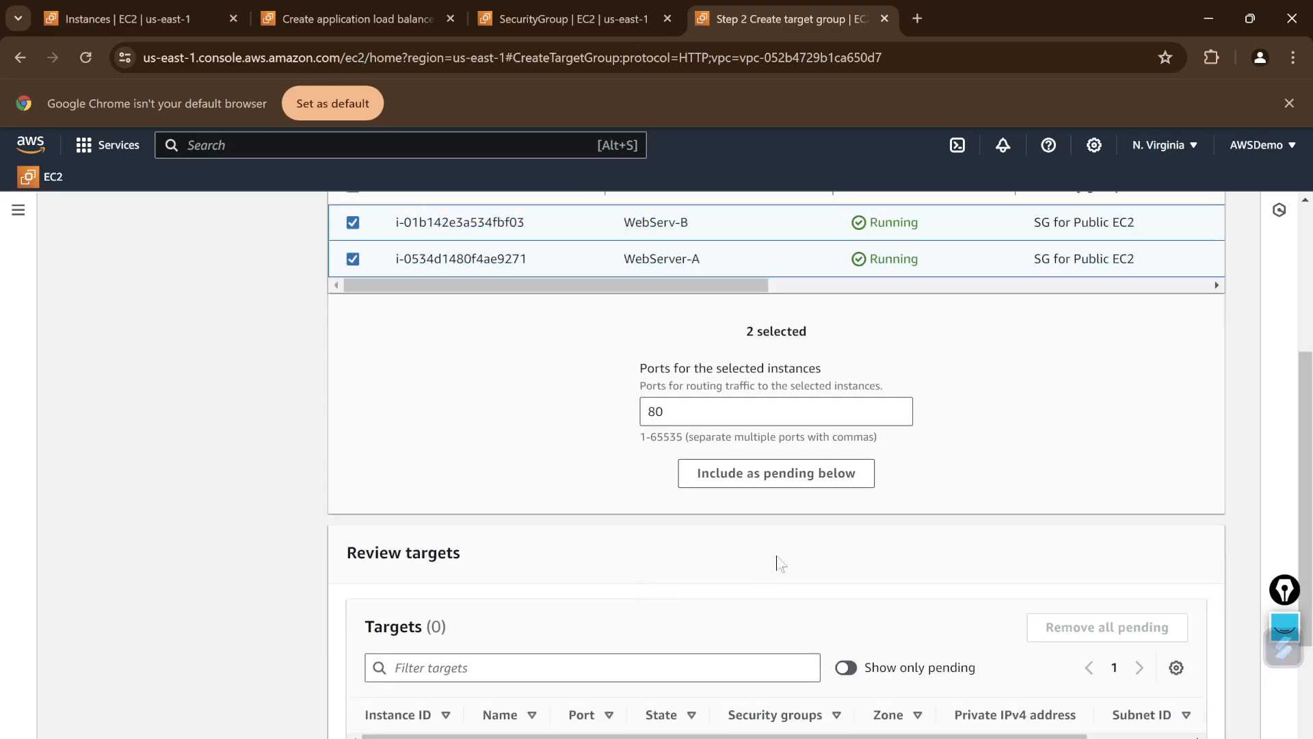
{"action": "left_click", "coordinate": [734, 482]}
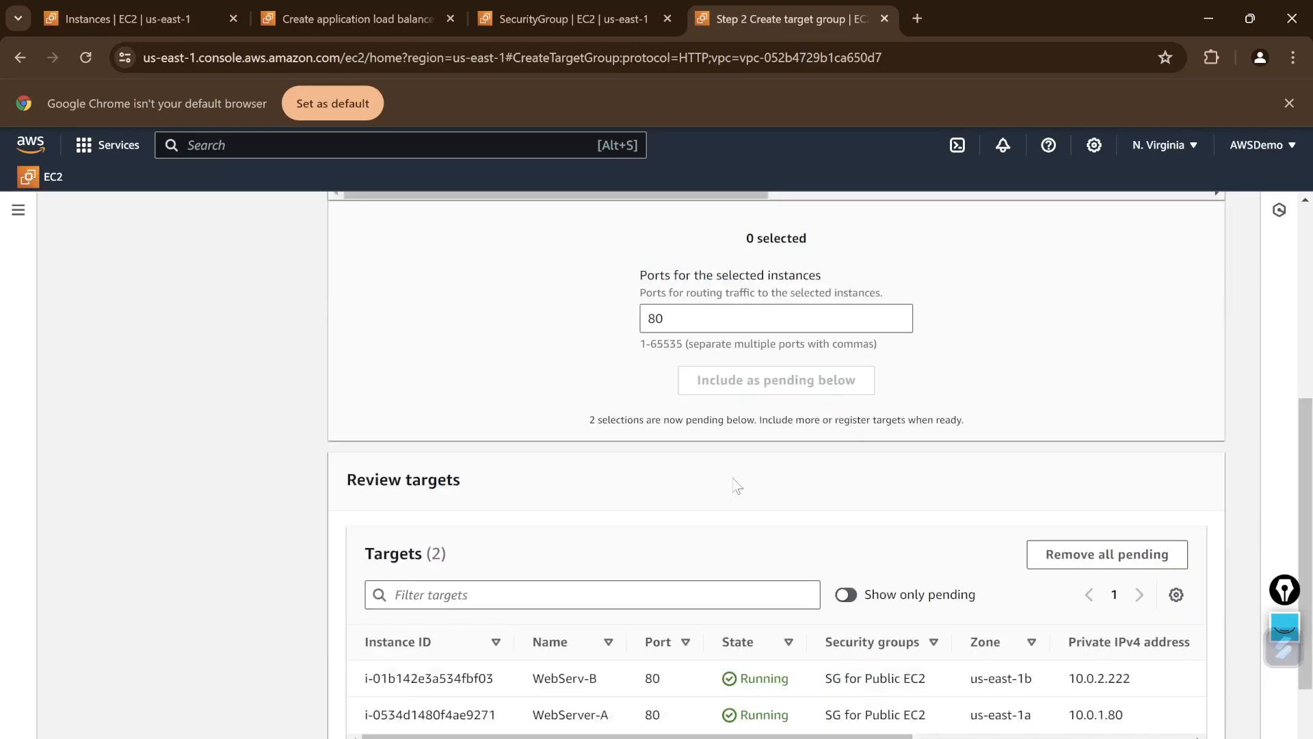
{"action": "scroll", "coordinate": [734, 485], "scroll_direction": "down", "scroll_amount": 2}
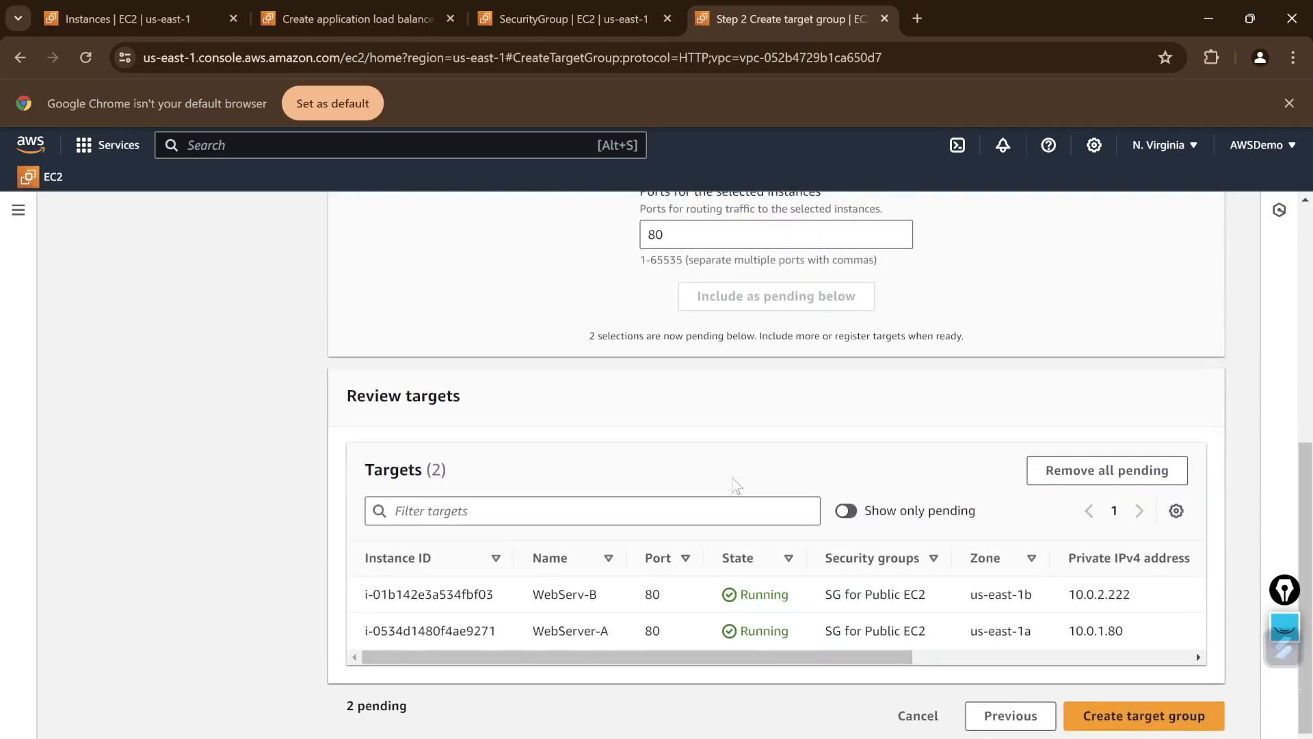
- Create the target group and make the load balancer's HTTP:80 listener forward to DemoTG after refreshing the target group choices
{"action": "left_click", "coordinate": [1143, 716]}
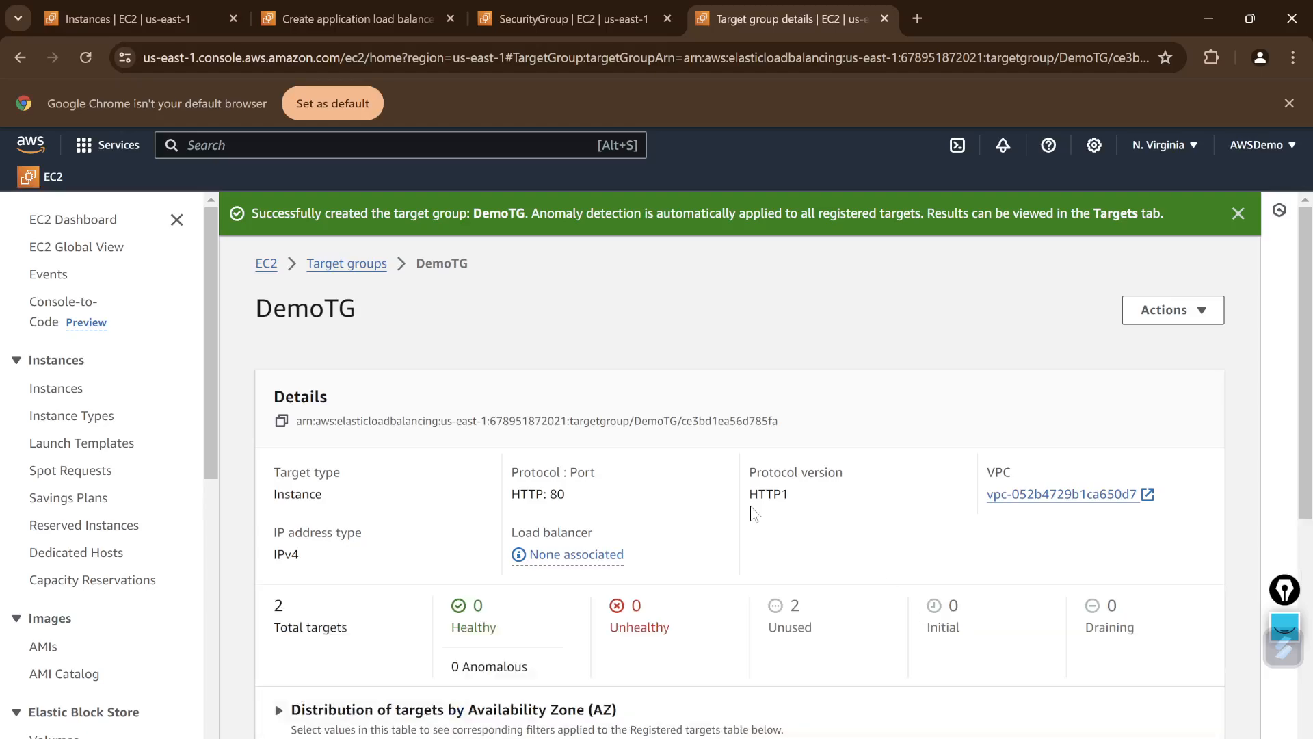
{"action": "left_click", "coordinate": [584, 19]}
{"action": "left_click", "coordinate": [380, 24]}
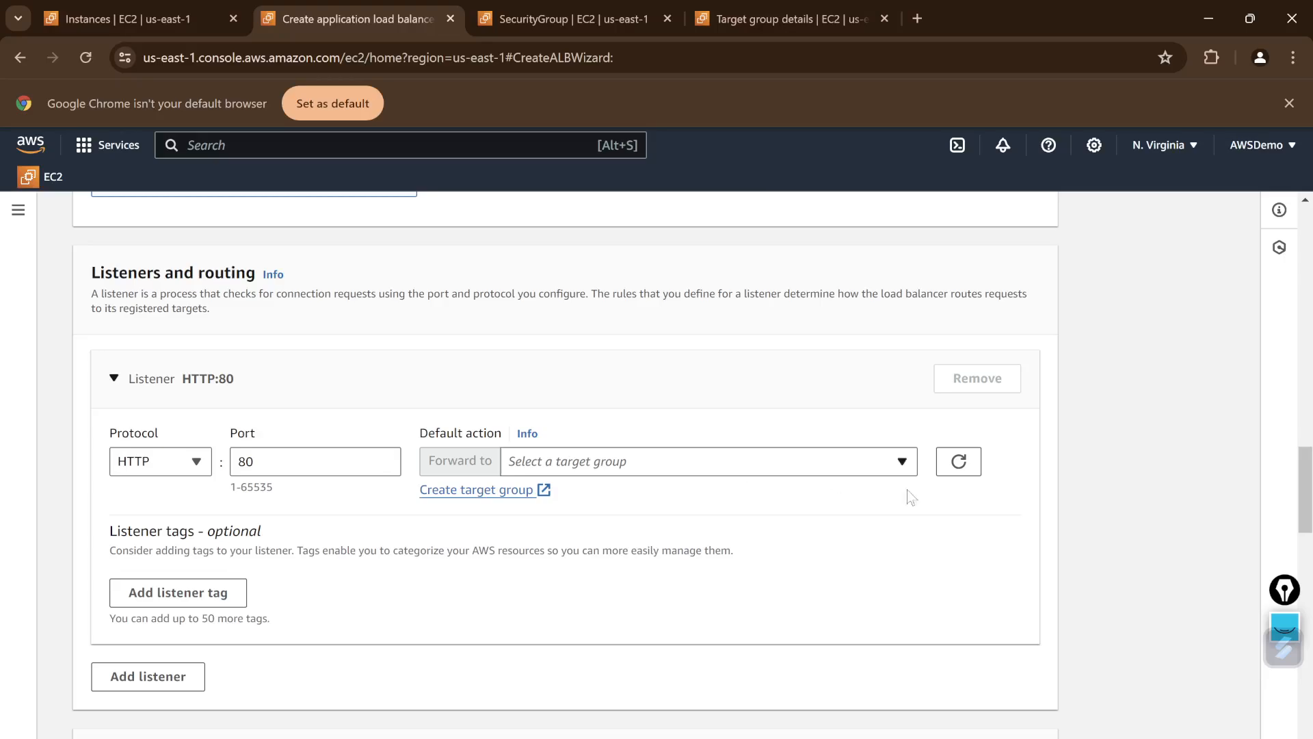
{"action": "left_click", "coordinate": [957, 462]}
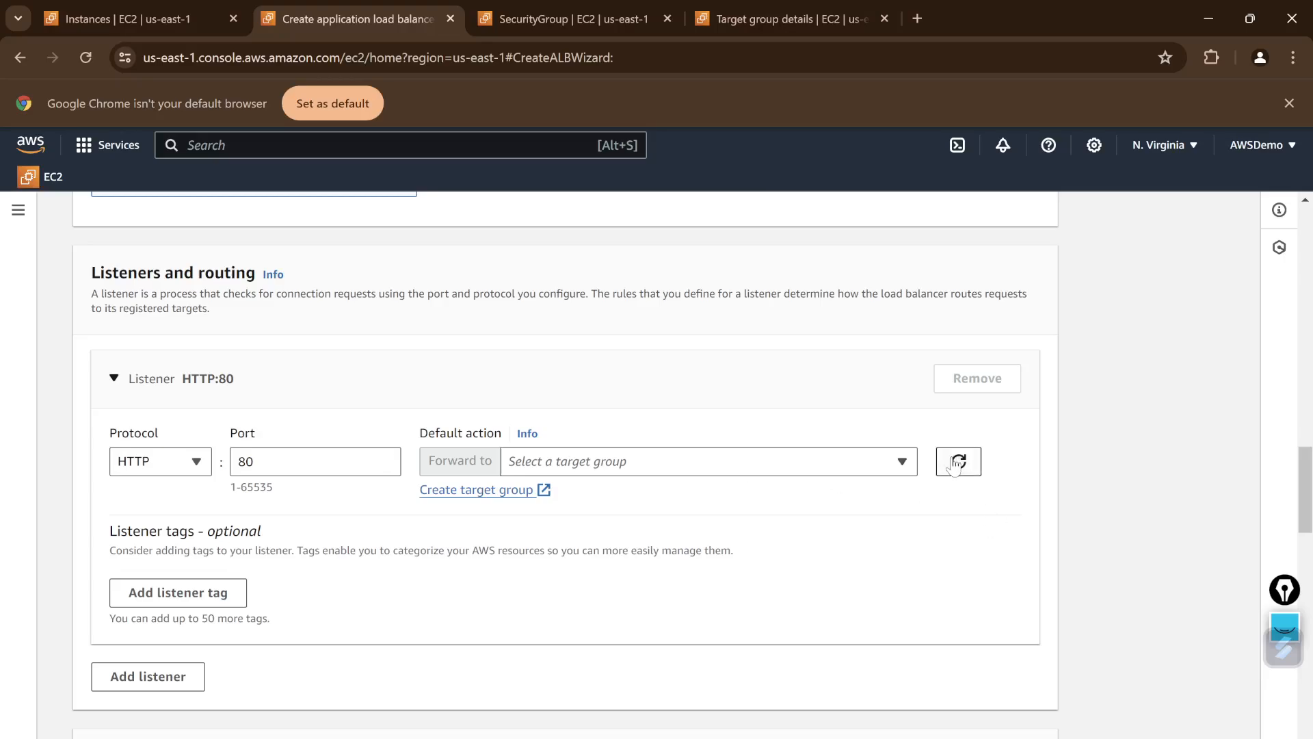
{"action": "left_click", "coordinate": [847, 460]}
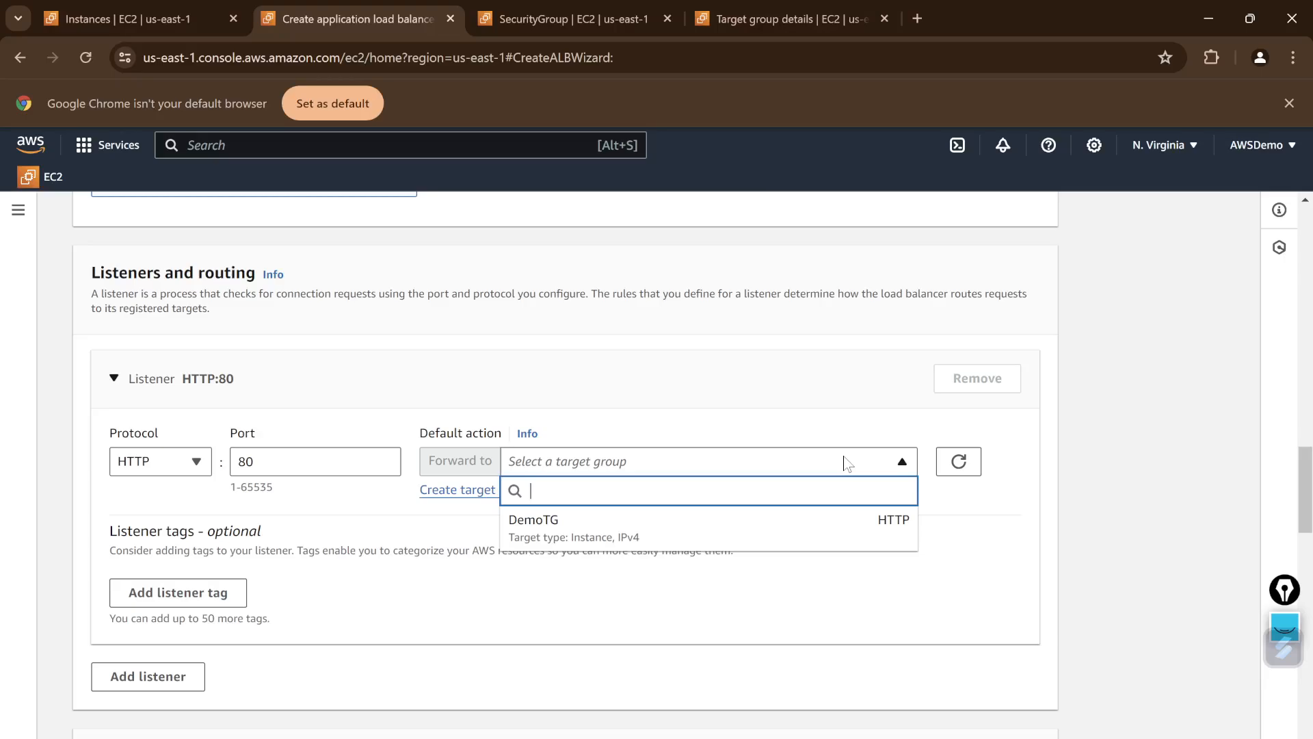
{"action": "left_click", "coordinate": [557, 537]}
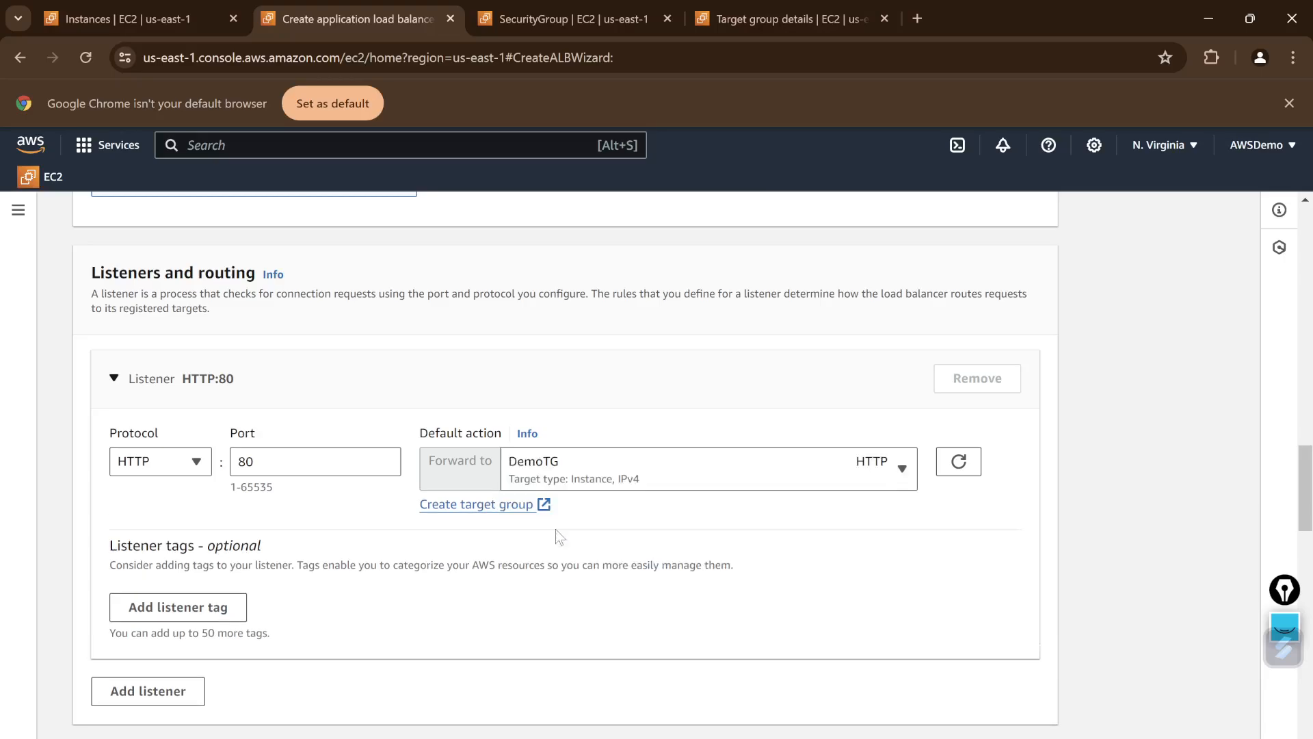
- Review the load balancer summary, covering its basic configuration, security groups, network mapping, listeners and routing, service integrations and tags
{"action": "scroll", "coordinate": [556, 536], "scroll_direction": "down", "scroll_amount": 5}
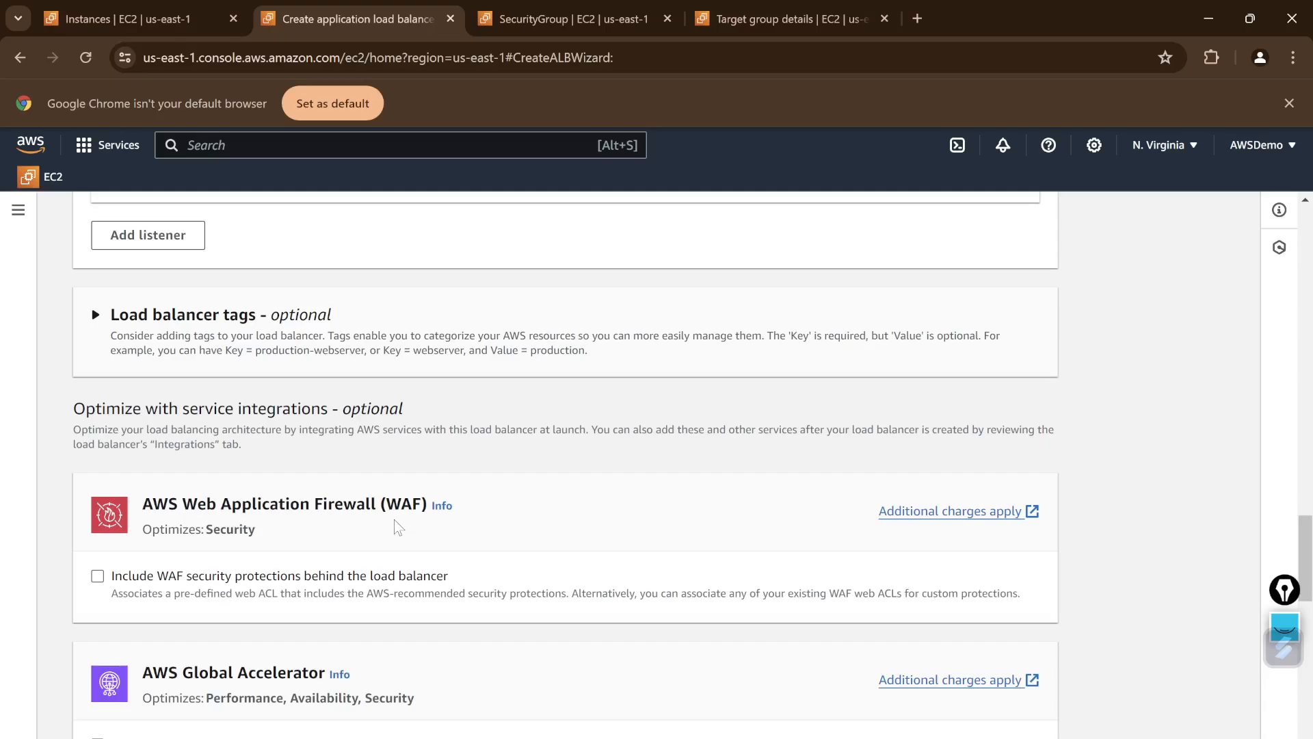
{"action": "scroll", "coordinate": [397, 526], "scroll_direction": "up", "scroll_amount": 2}
{"action": "scroll", "coordinate": [390, 528], "scroll_direction": "down", "scroll_amount": 9}
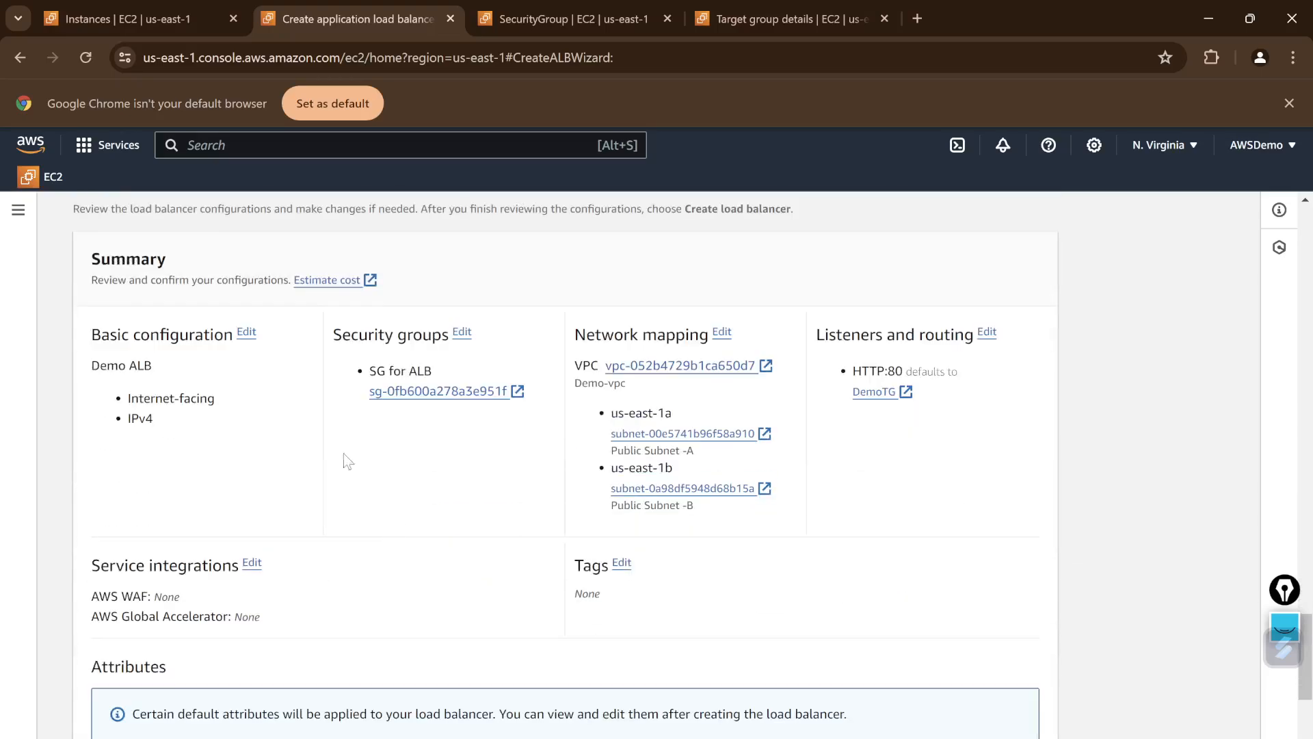
{"action": "left_click_drag", "start_coordinate": [92, 334], "coordinate": [789, 548]}
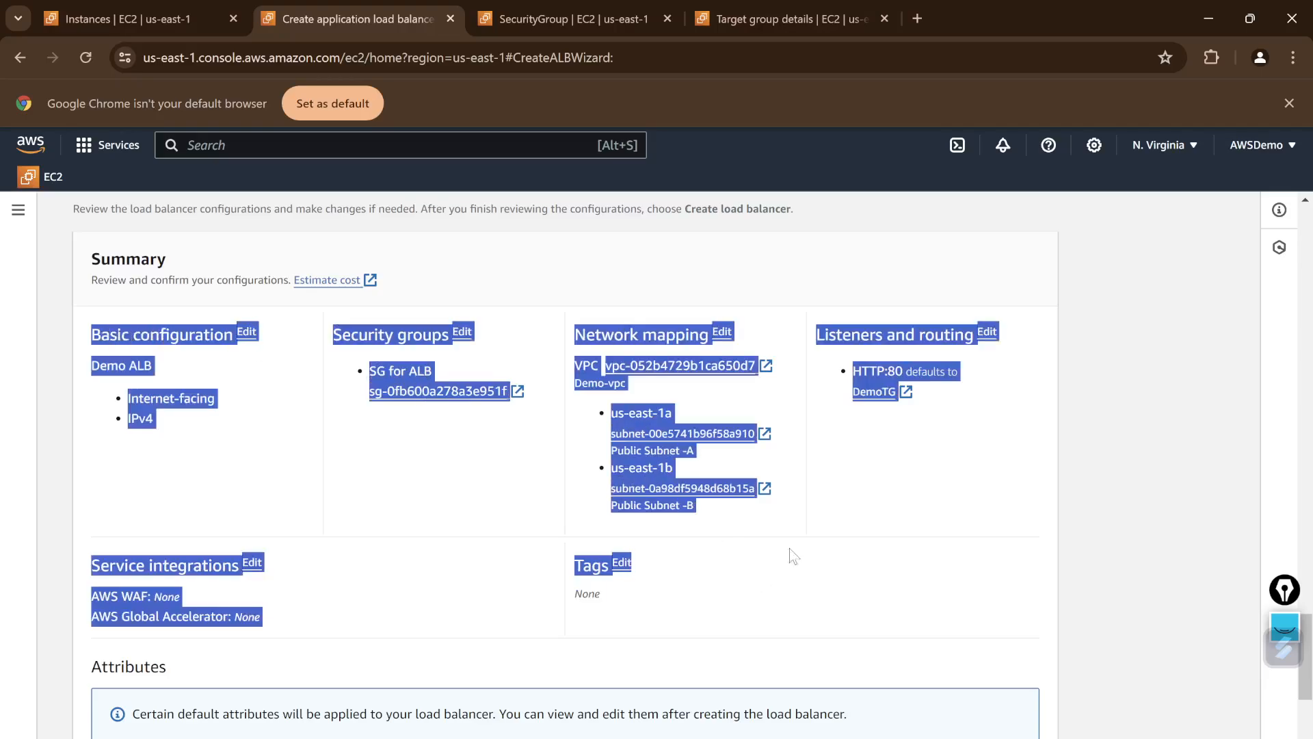
{"action": "left_click", "coordinate": [848, 502]}
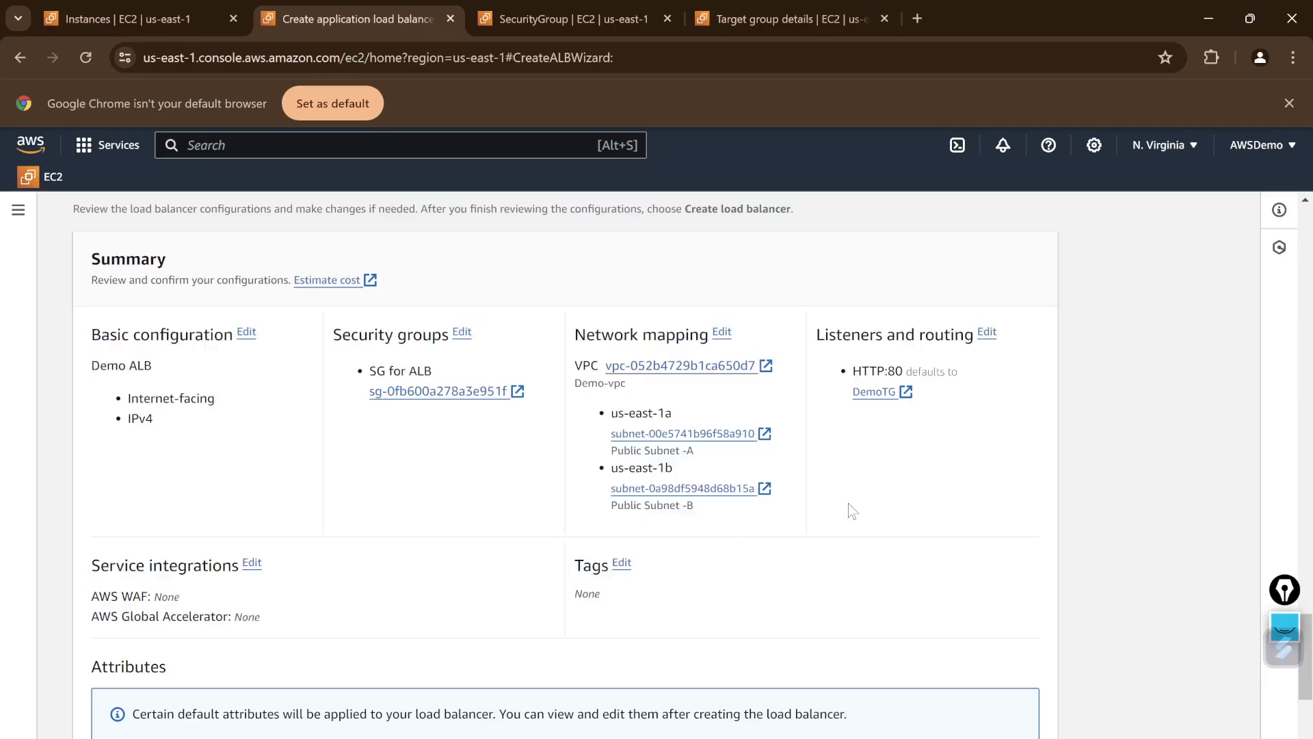
{"action": "scroll", "coordinate": [848, 504], "scroll_direction": "down", "scroll_amount": 3}
{"action": "scroll", "coordinate": [848, 504], "scroll_direction": "up", "scroll_amount": 3}
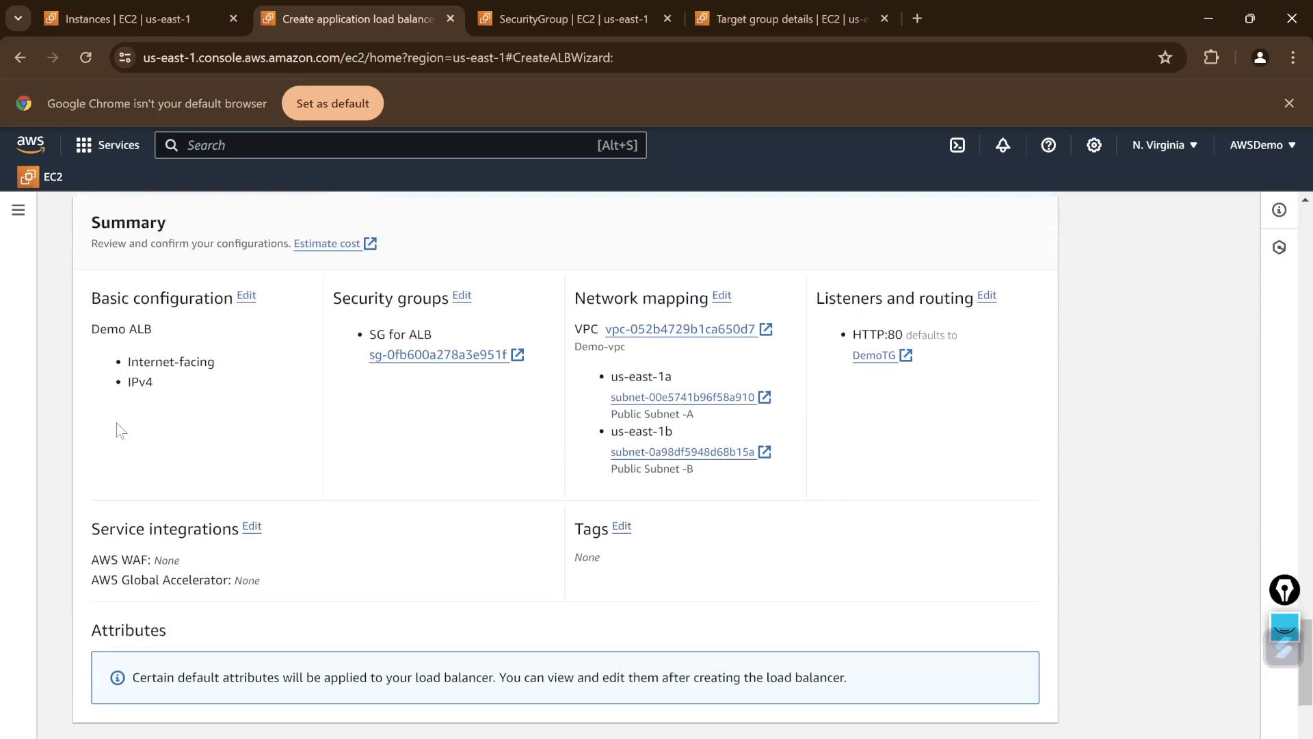
{"action": "left_click_drag", "start_coordinate": [216, 362], "coordinate": [129, 400]}
{"action": "scroll", "coordinate": [944, 376], "scroll_direction": "down", "scroll_amount": 3}
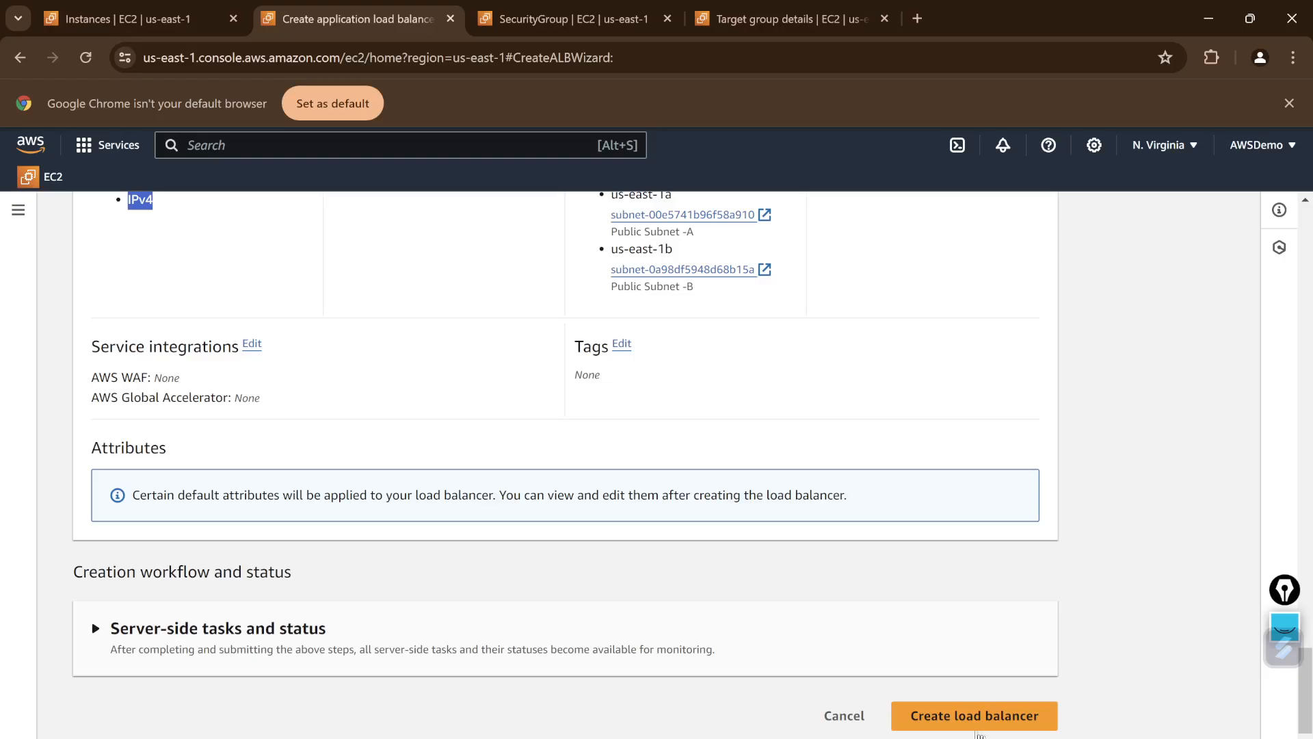
- Correct the load balancer's name to DemoALB without a space and create the load balancer
{"action": "left_click", "coordinate": [978, 729]}
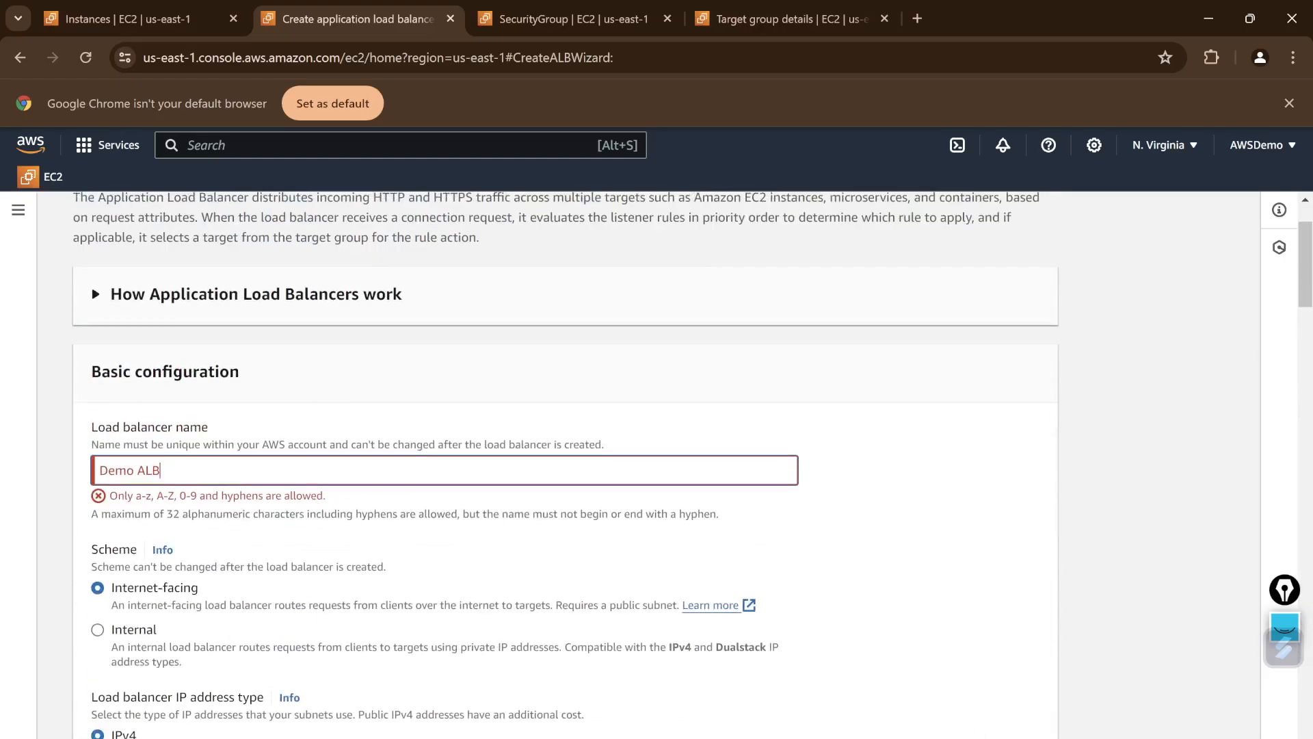
{"action": "key", "text": "BackSpace"}
{"action": "key", "text": "BackSpace"}
{"action": "key", "text": "BackSpace"}
{"action": "key", "text": "BackSpace"}
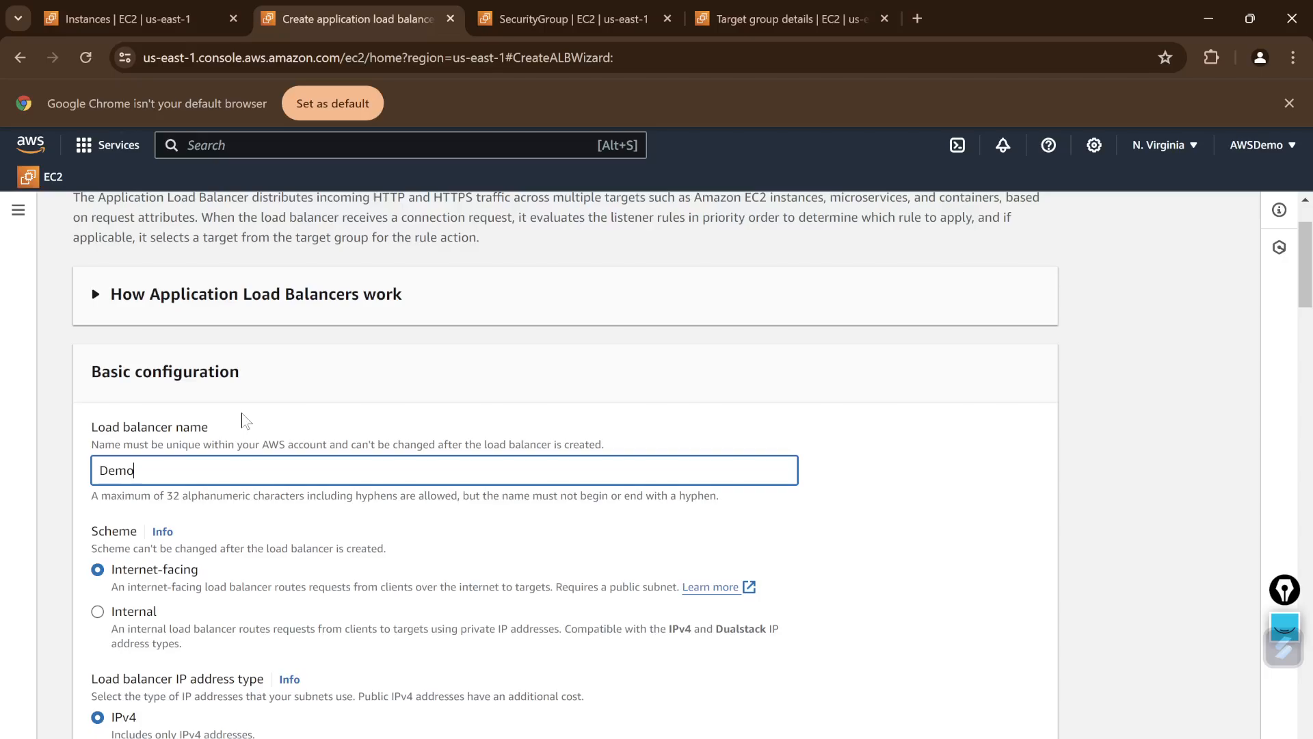
{"action": "type", "text": "ALB"}
{"action": "scroll", "coordinate": [252, 445], "scroll_direction": "down", "scroll_amount": 20}
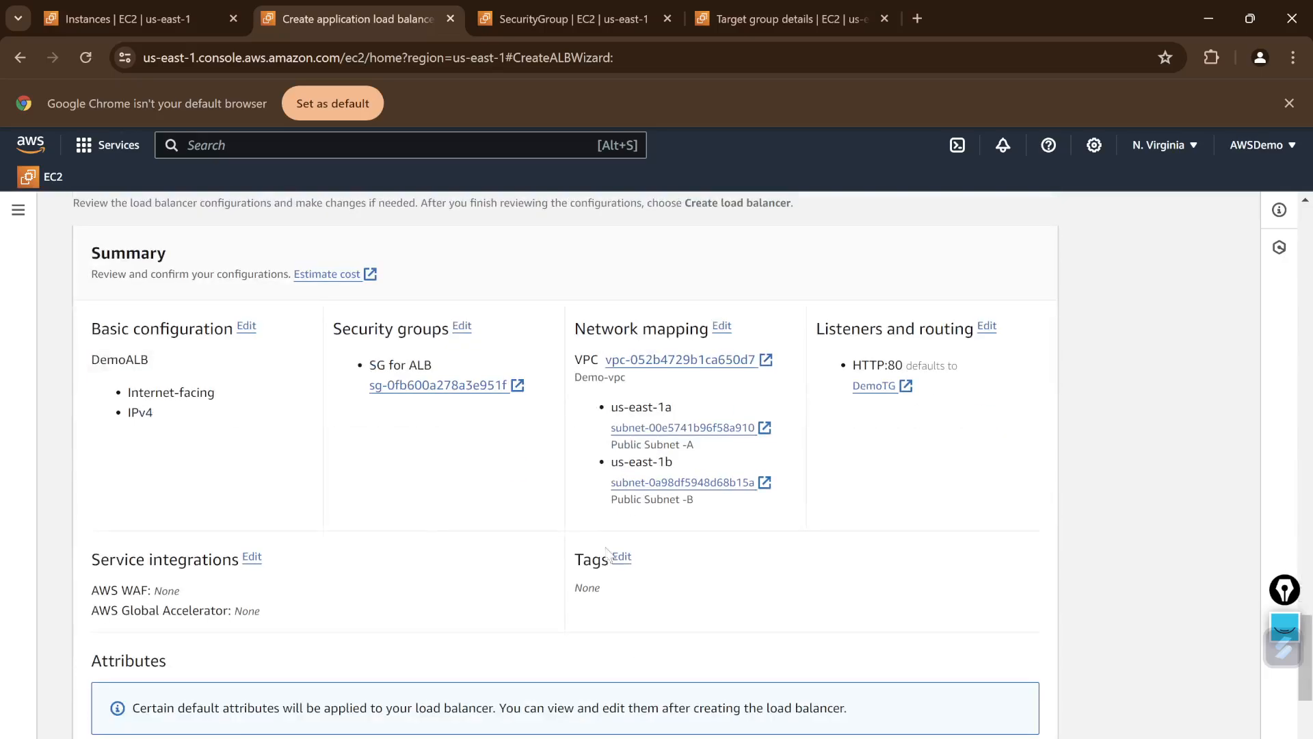
{"action": "scroll", "coordinate": [867, 648], "scroll_direction": "down", "scroll_amount": 3}
{"action": "left_click", "coordinate": [956, 723]}
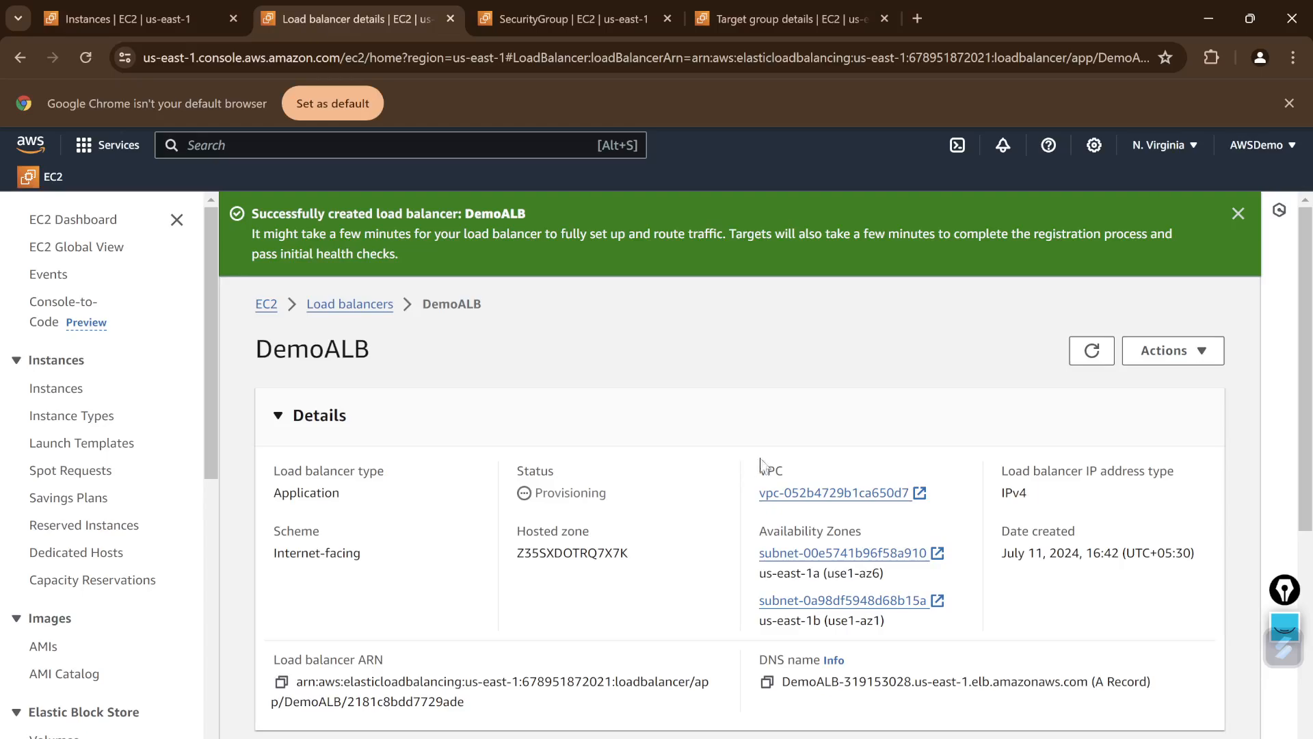
- Refresh the load balancer's details and widen the DNS name column in the load balancer list to fit the full name
{"action": "left_click", "coordinate": [1095, 359]}
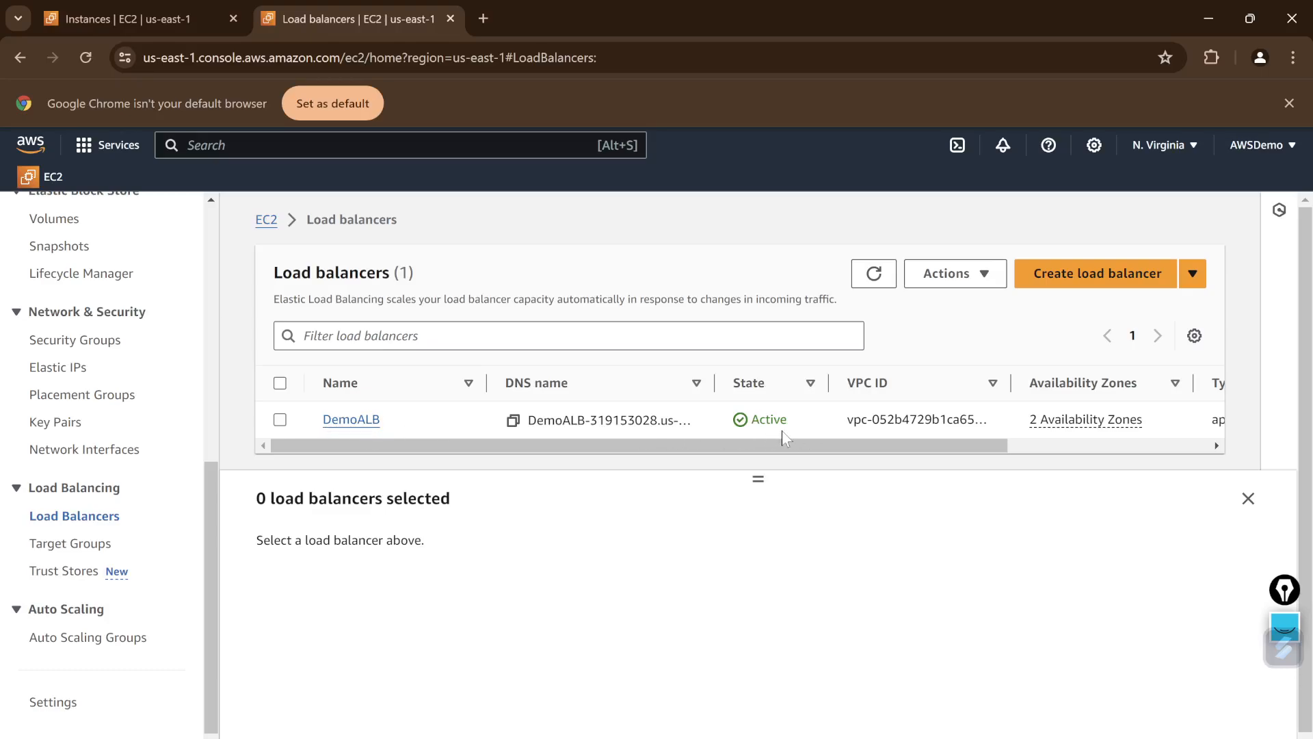
{"action": "left_click_drag", "start_coordinate": [715, 381], "coordinate": [815, 383]}
{"action": "left_click_drag", "start_coordinate": [914, 395], "coordinate": [932, 384]}
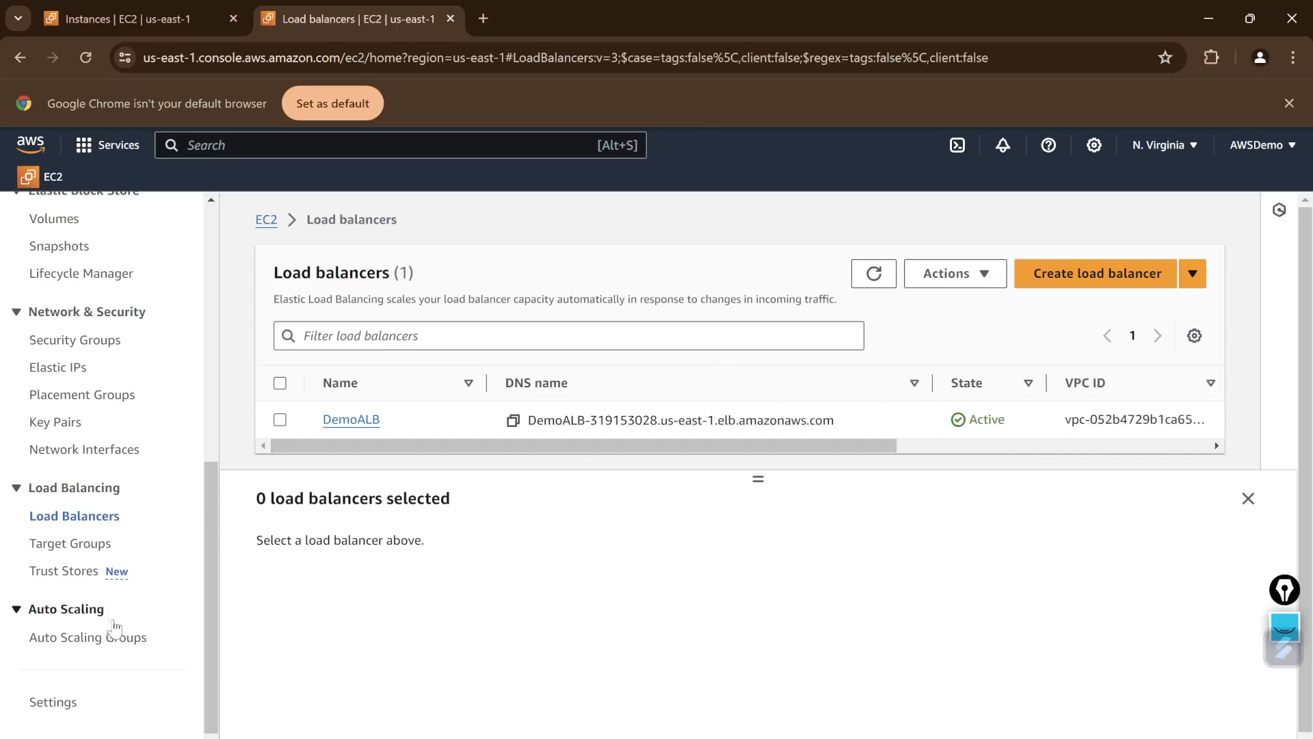
- Open the target groups in a separate browser tab and check the health status of DemoTG's registered targets
{"action": "right_click", "coordinate": [82, 546]}
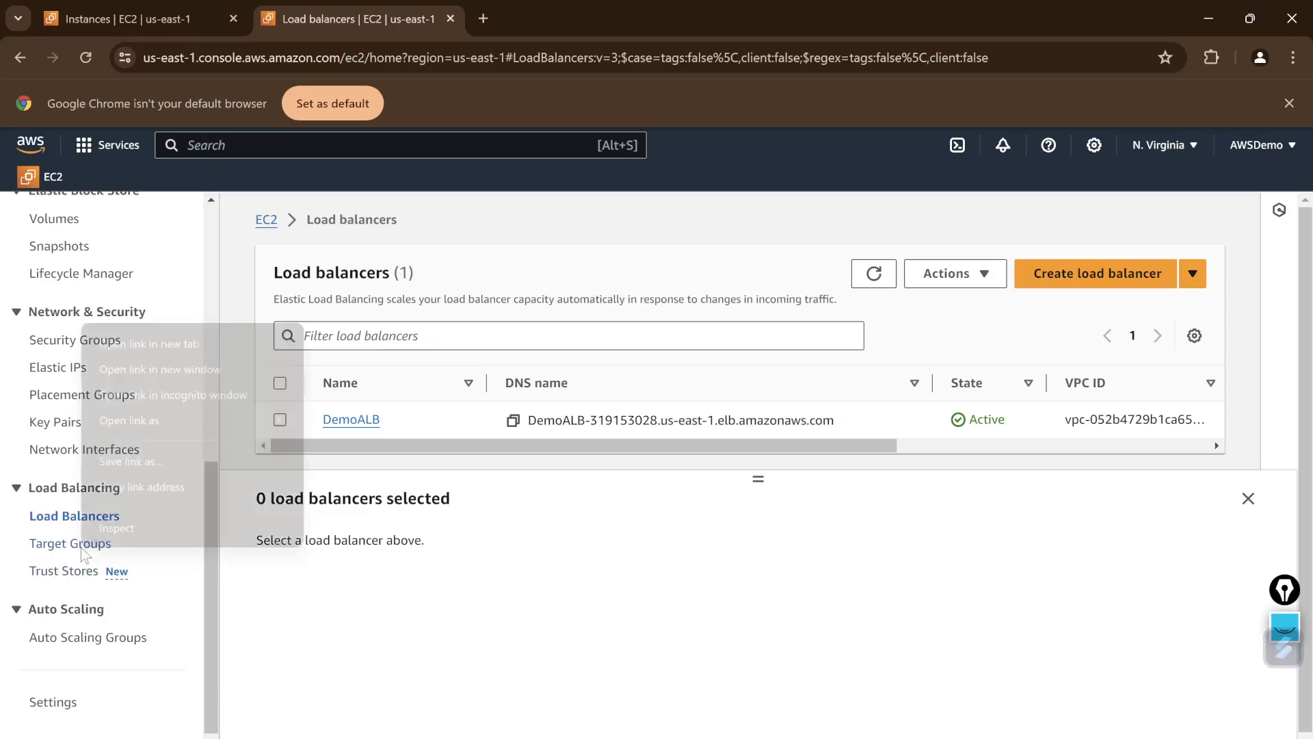
{"action": "left_click", "coordinate": [181, 342]}
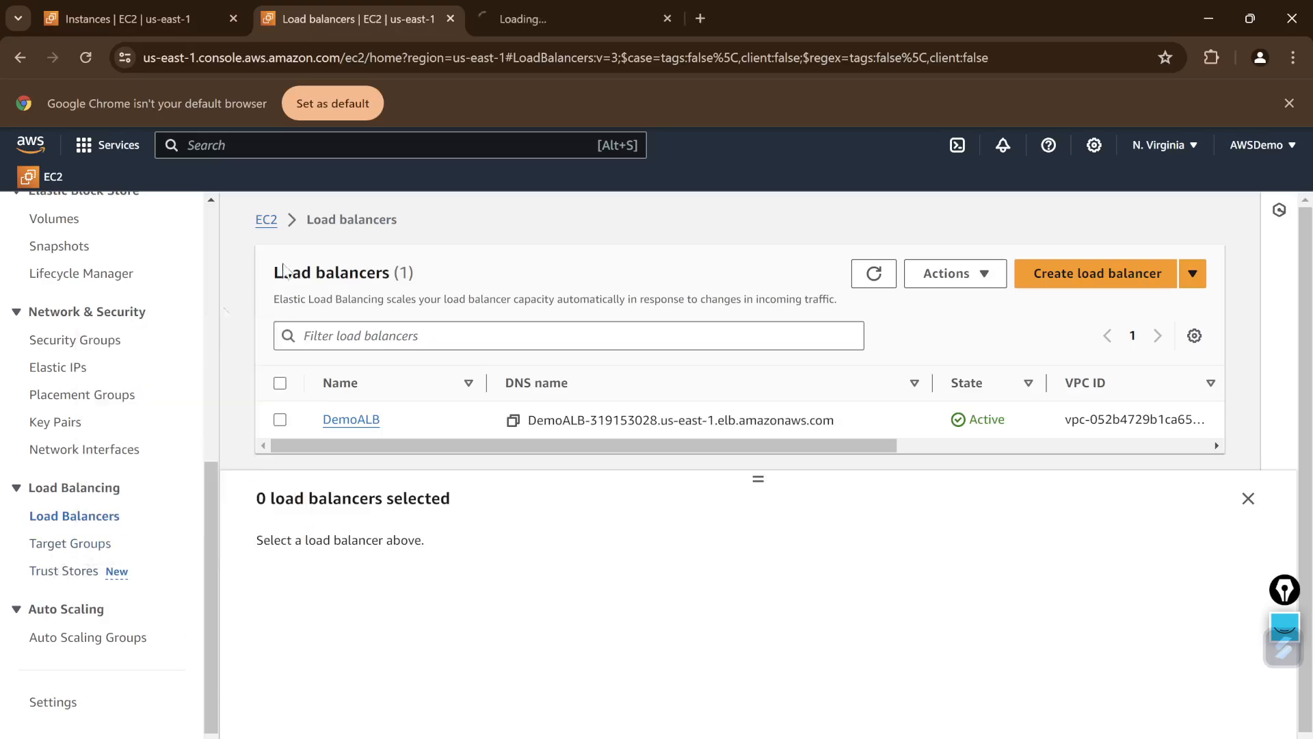
{"action": "left_click", "coordinate": [551, 13]}
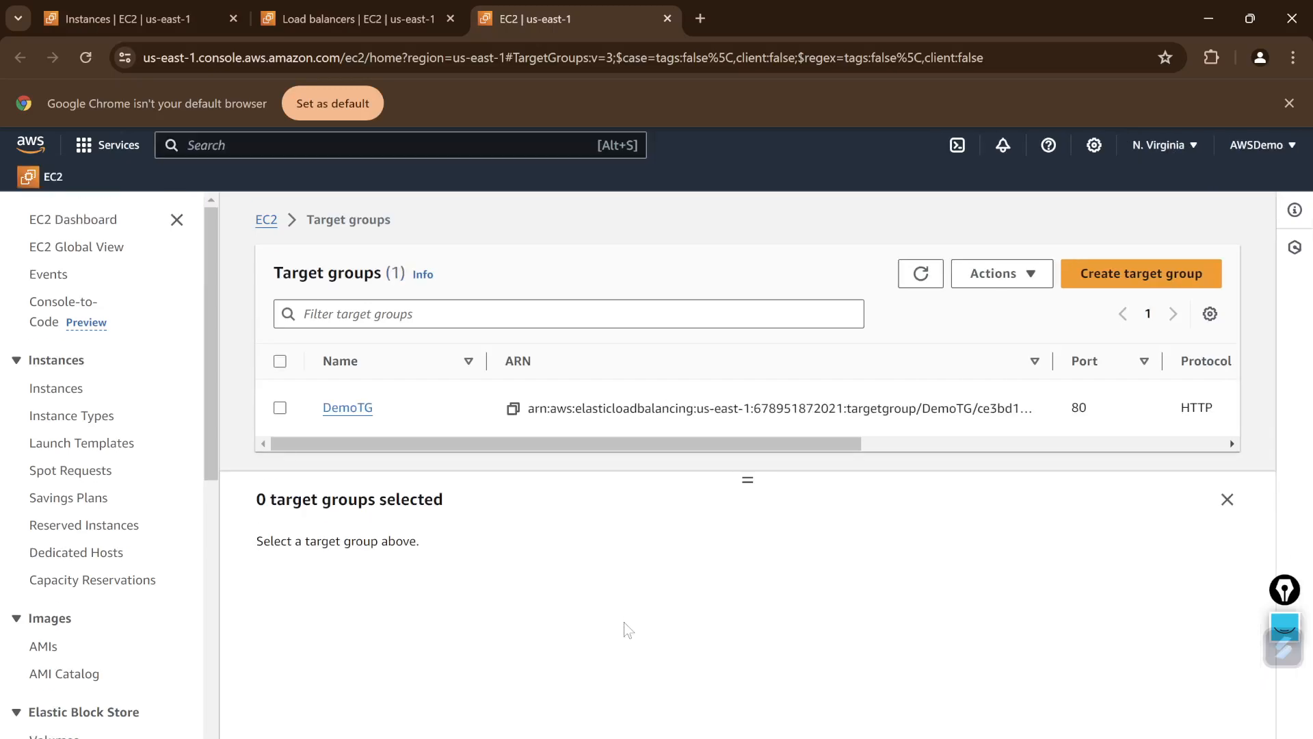
{"action": "left_click", "coordinate": [280, 408]}
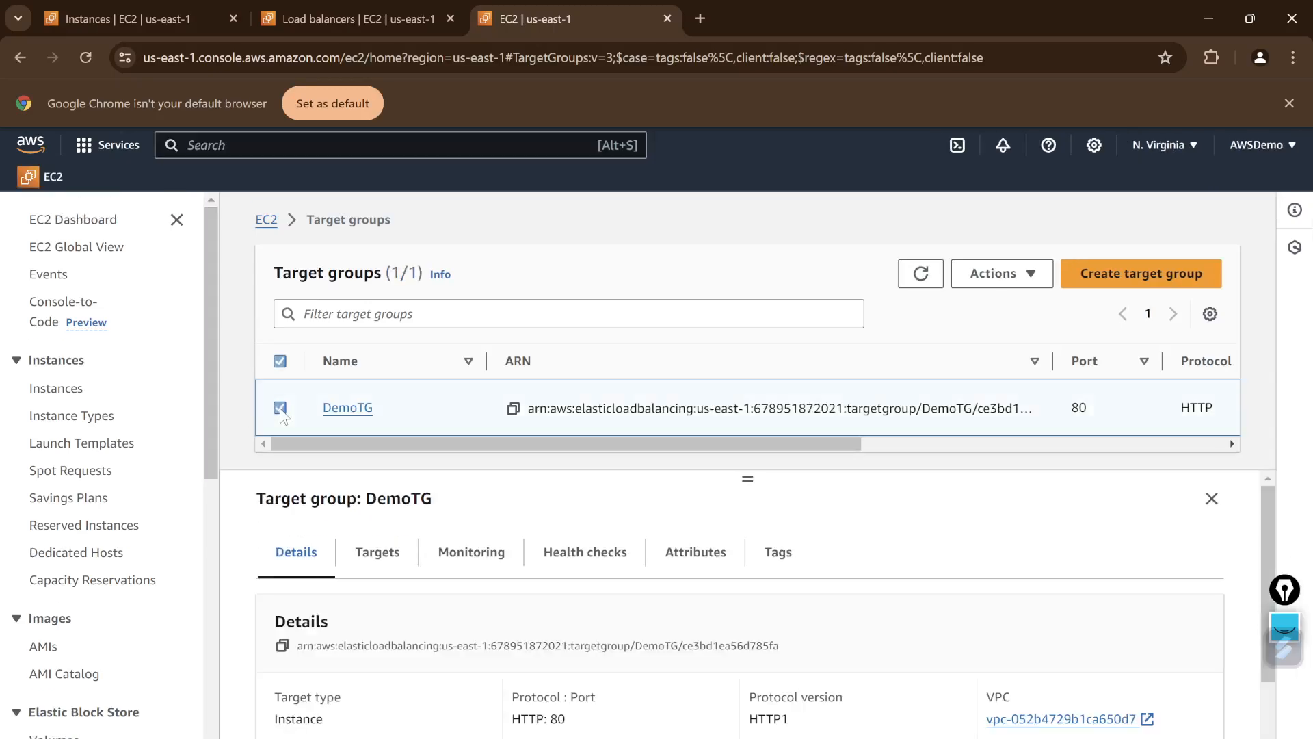
{"action": "left_click", "coordinate": [378, 552]}
{"action": "scroll", "coordinate": [497, 610], "scroll_direction": "down", "scroll_amount": 2}
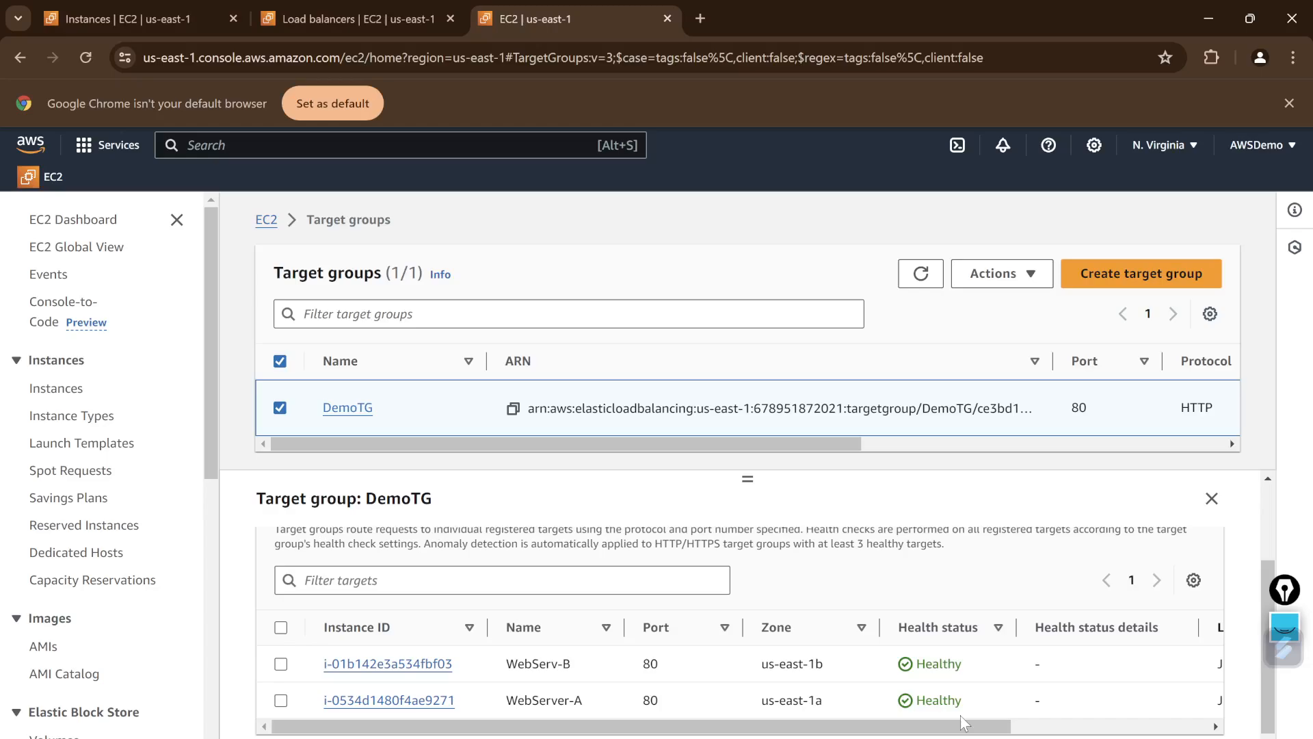
{"action": "left_click", "coordinate": [417, 19]}
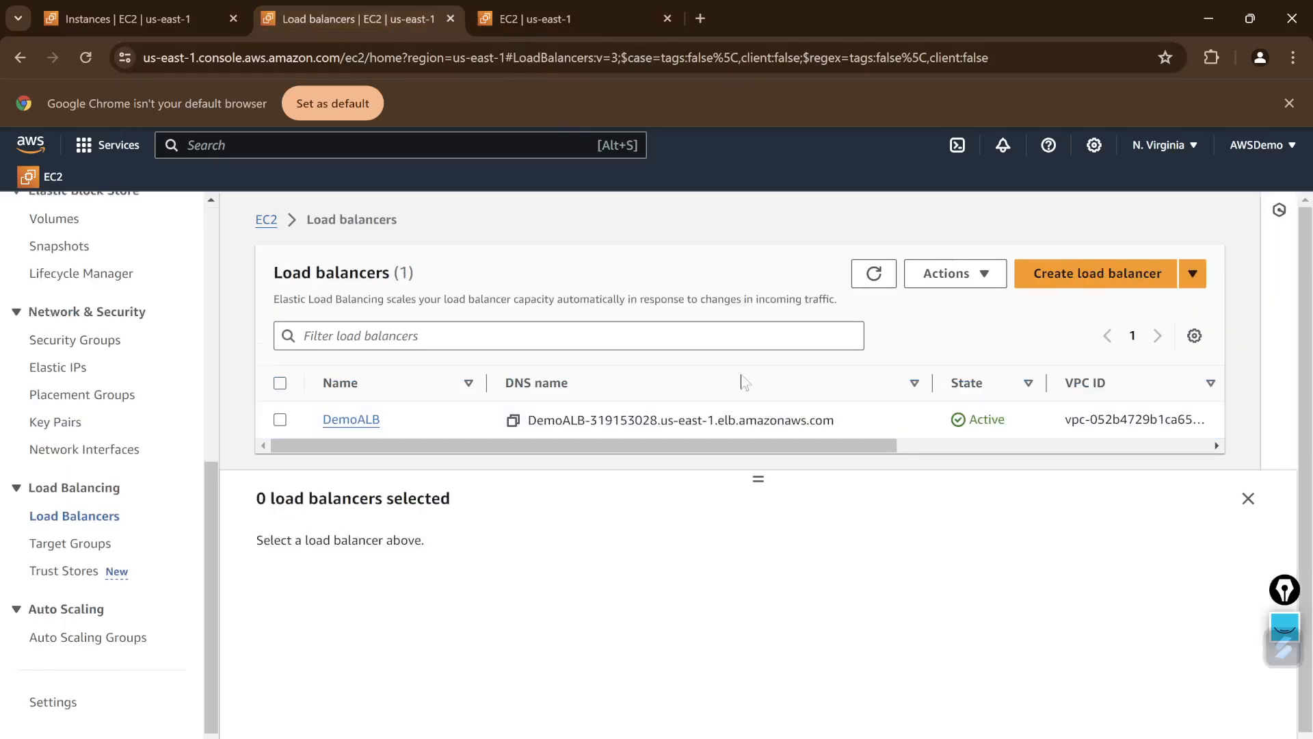
{"action": "key", "text": "ctrl+Tab"}
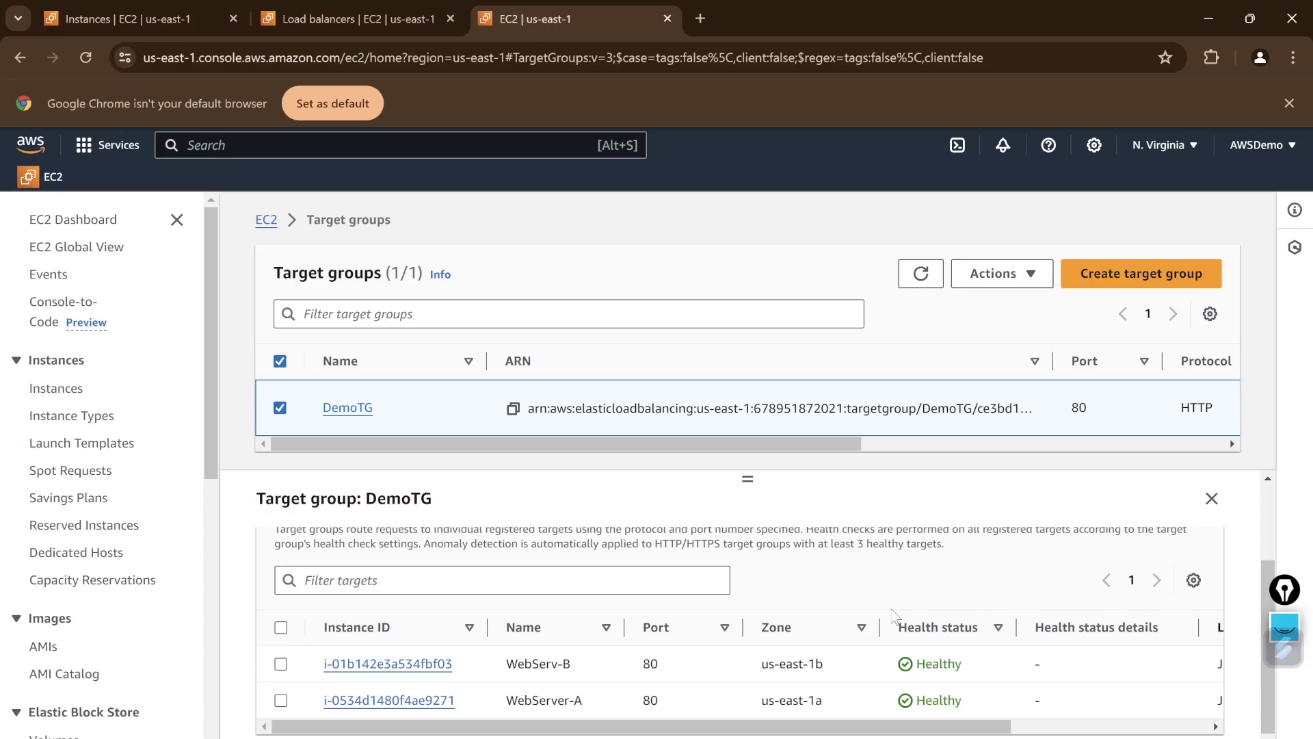
- Copy DemoALB's DNS name from the load balancer list and open that address in a new browser tab
{"action": "key", "text": "ctrl+shift+Tab"}
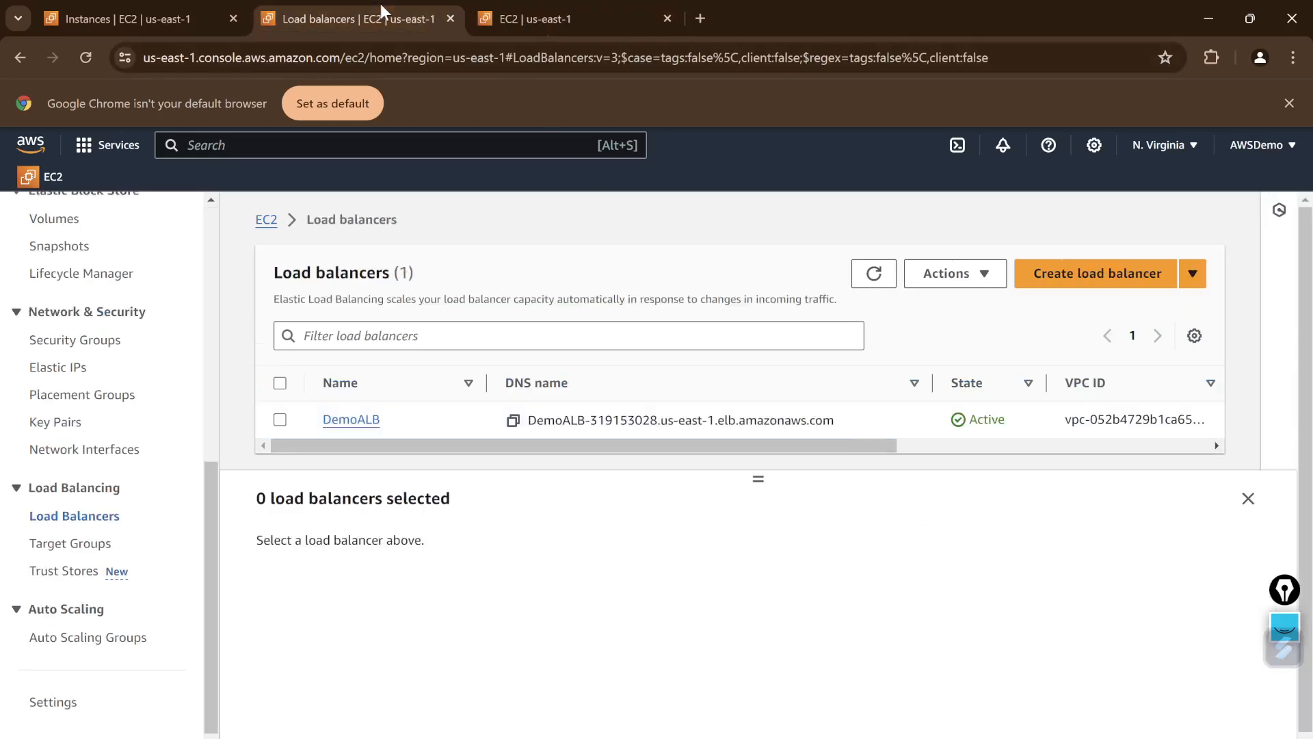
{"action": "left_click", "coordinate": [513, 420]}
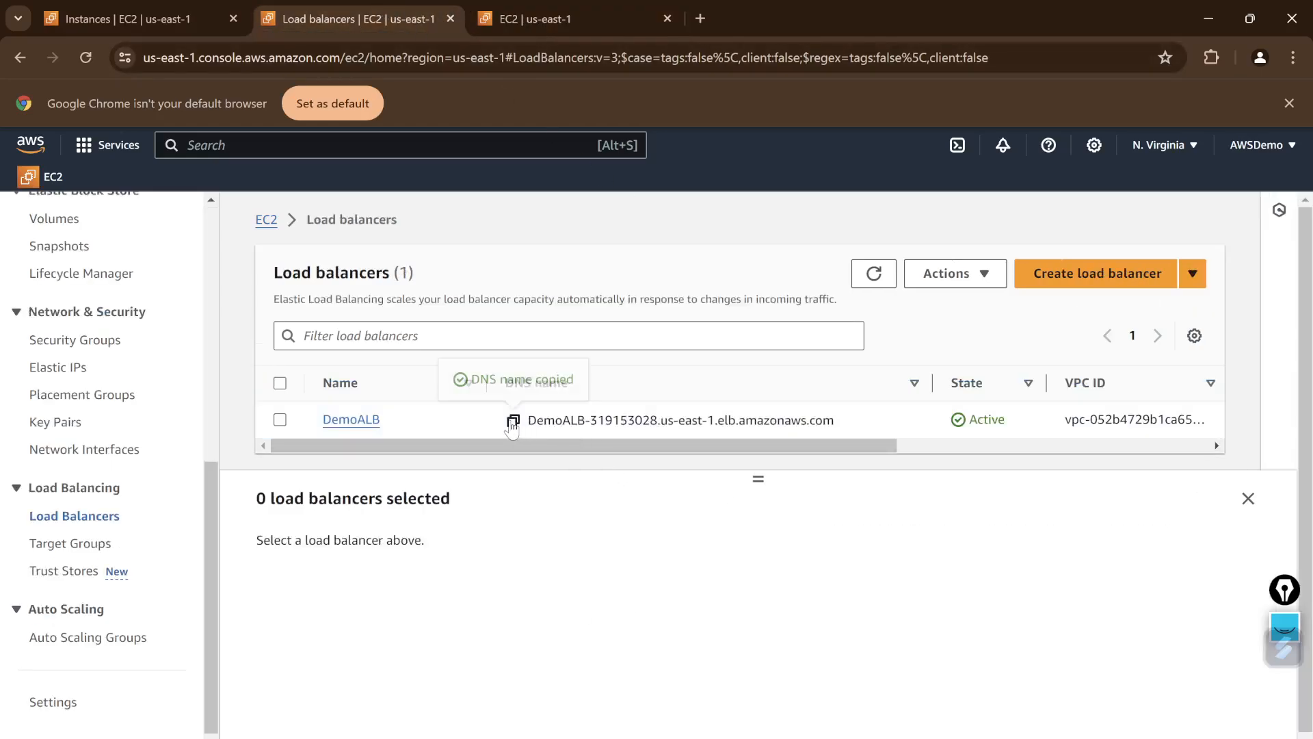
{"action": "left_click", "coordinate": [700, 19]}
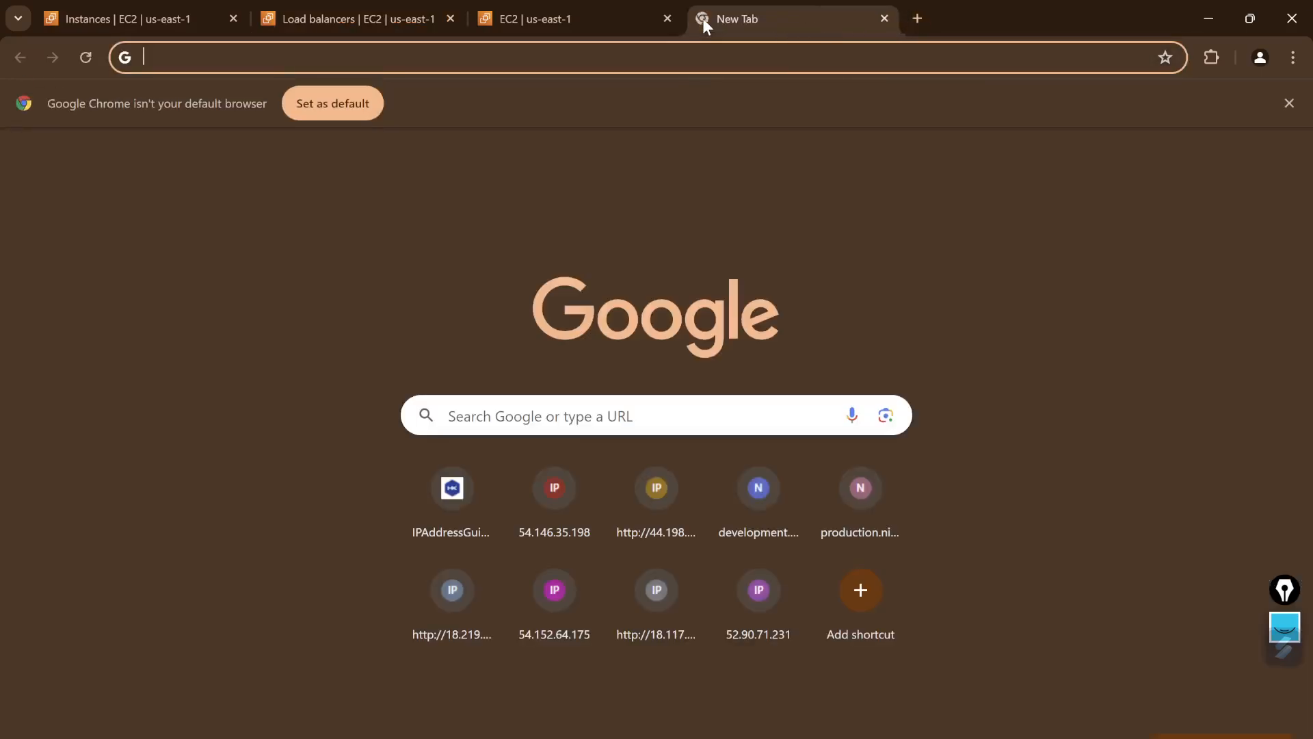
{"action": "key", "text": "ctrl+v"}
{"action": "key", "text": "Return"}
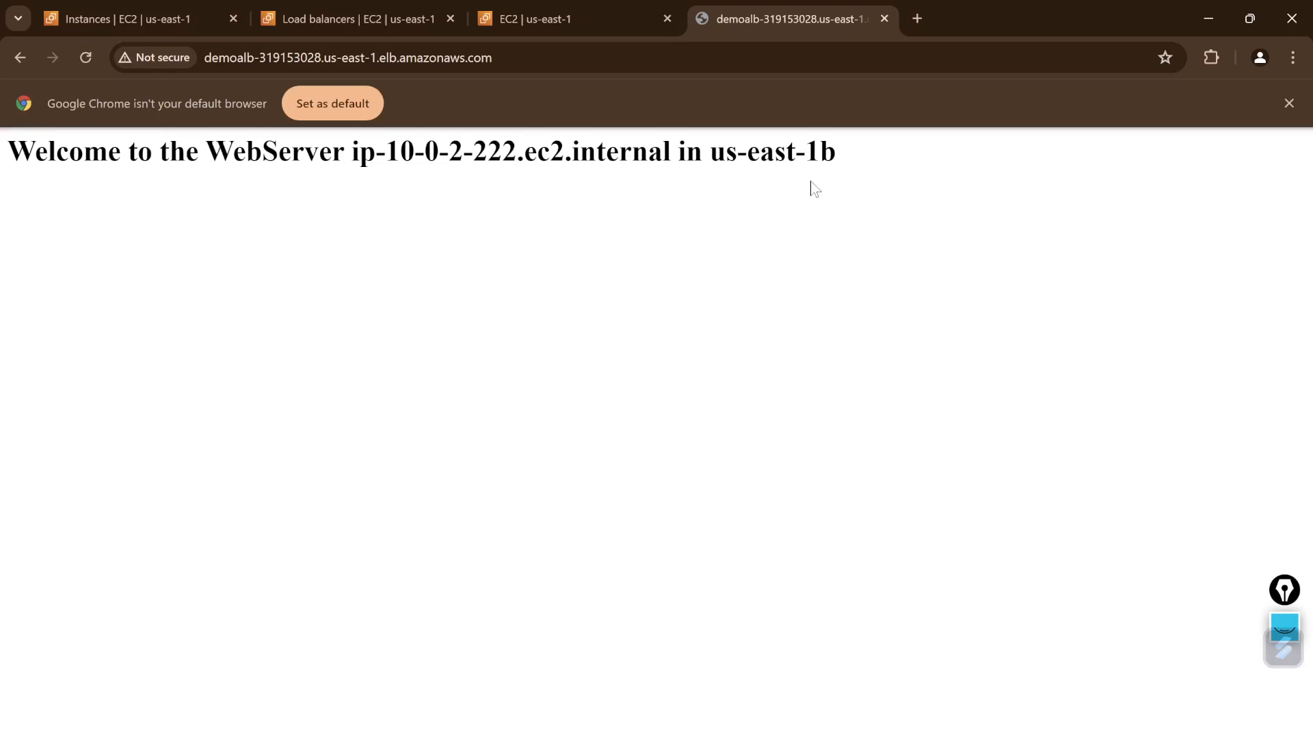
- Reload the load balancer's address repeatedly to check which web server answers the requests
{"action": "left_click", "coordinate": [289, 60]}
{"action": "key", "text": "Return"}
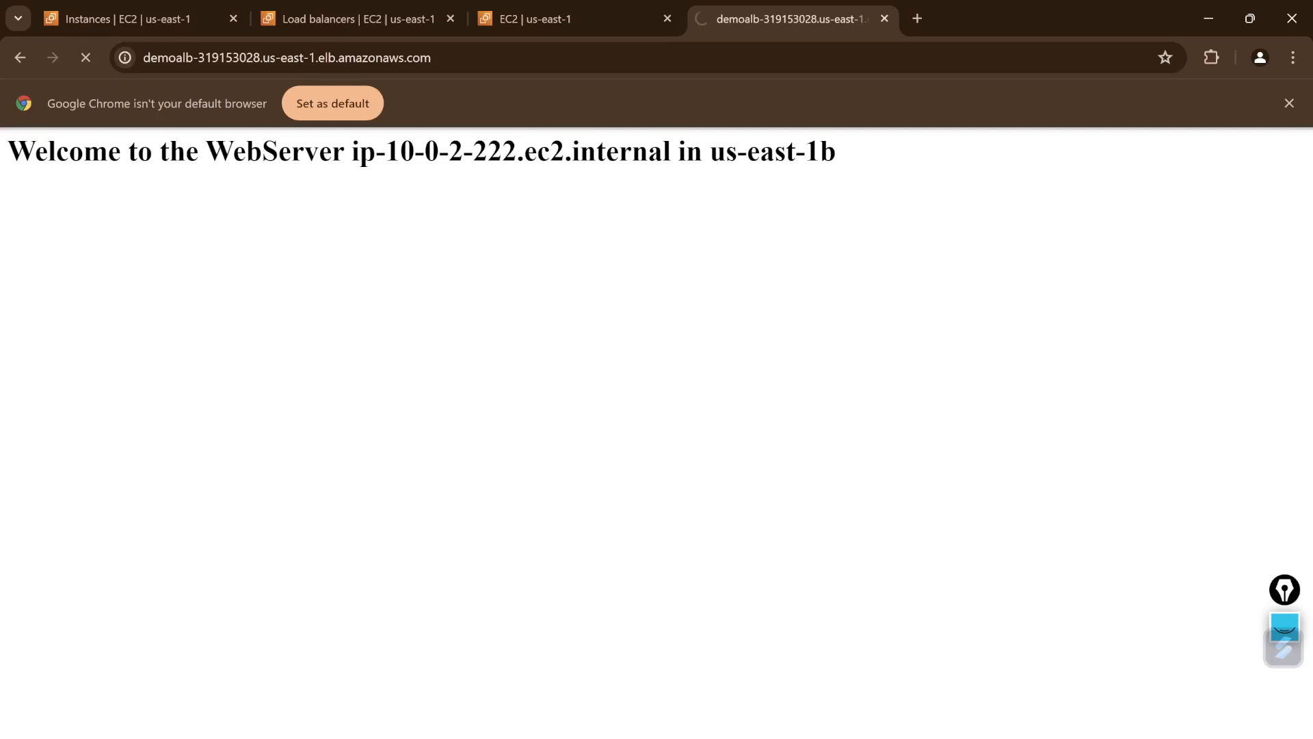
{"action": "left_click", "coordinate": [290, 59]}
{"action": "key", "text": "Return"}
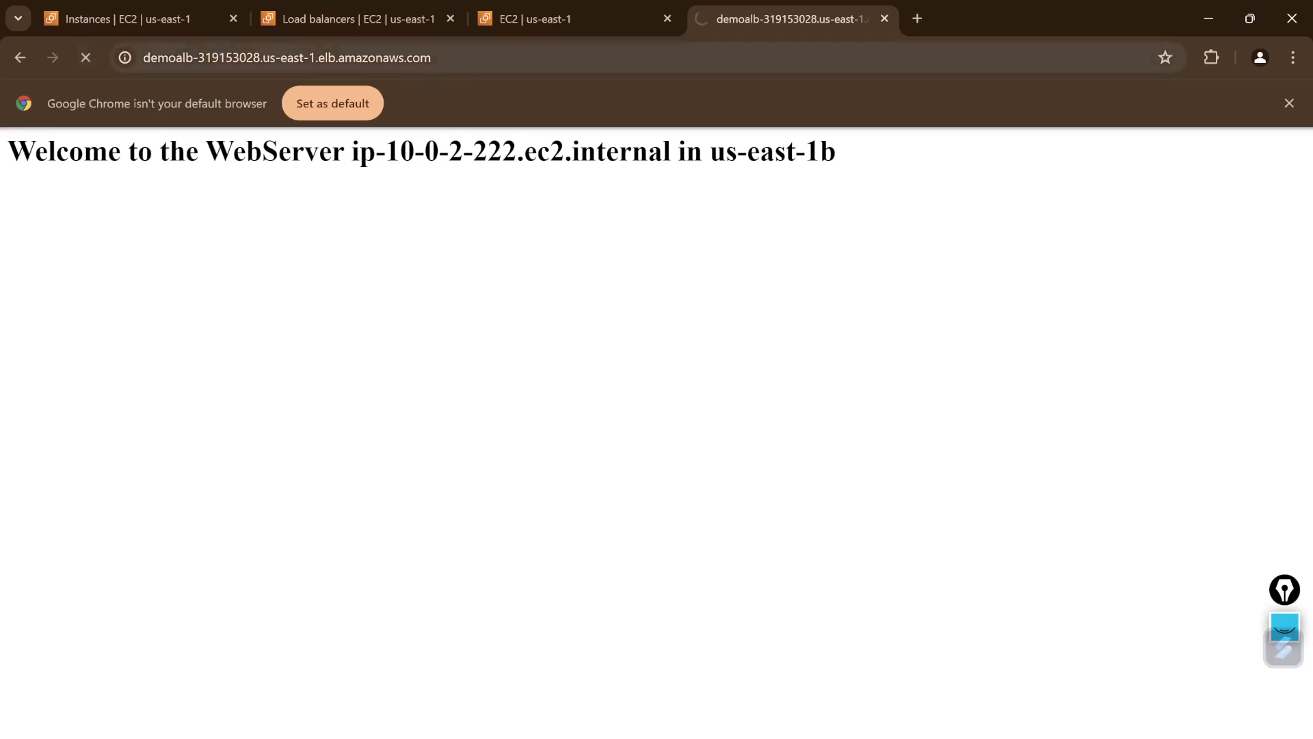
{"action": "left_click", "coordinate": [302, 58]}
{"action": "key", "text": "Return"}
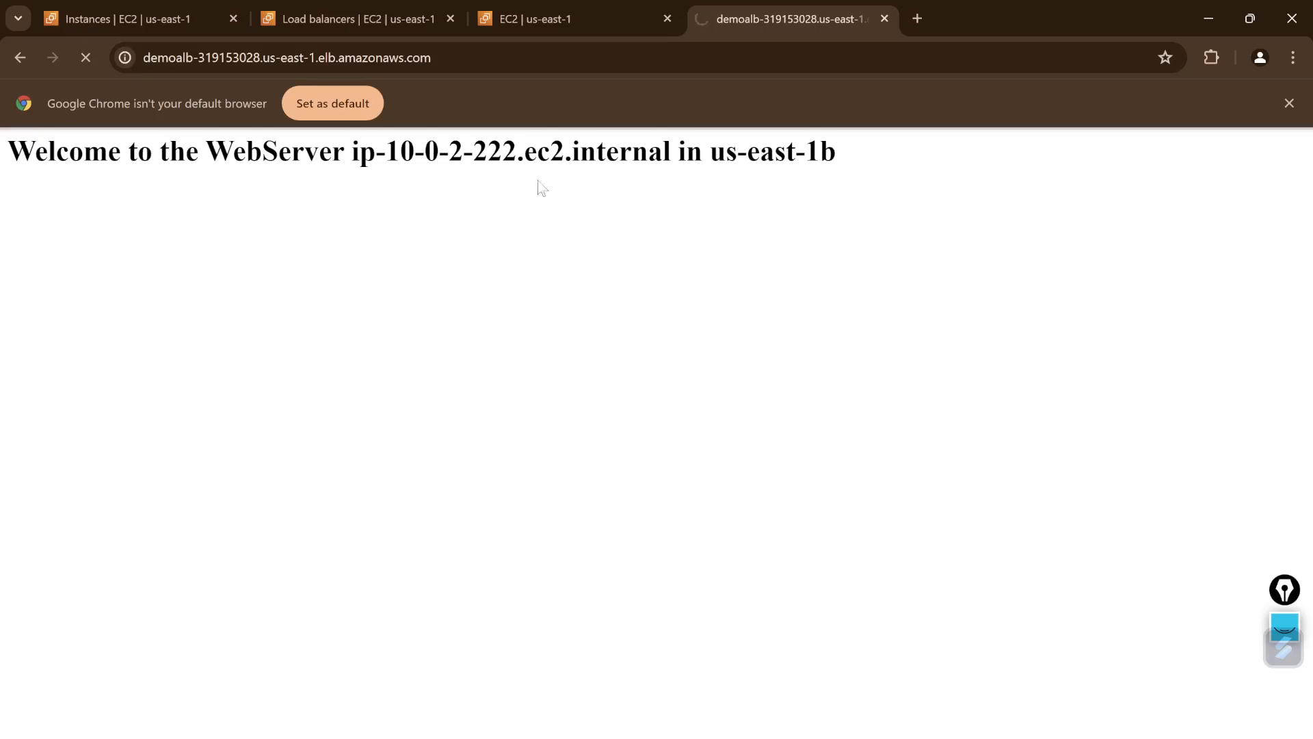
{"action": "left_click", "coordinate": [479, 57]}
{"action": "key", "text": "Return"}
{"action": "left_click", "coordinate": [472, 58]}
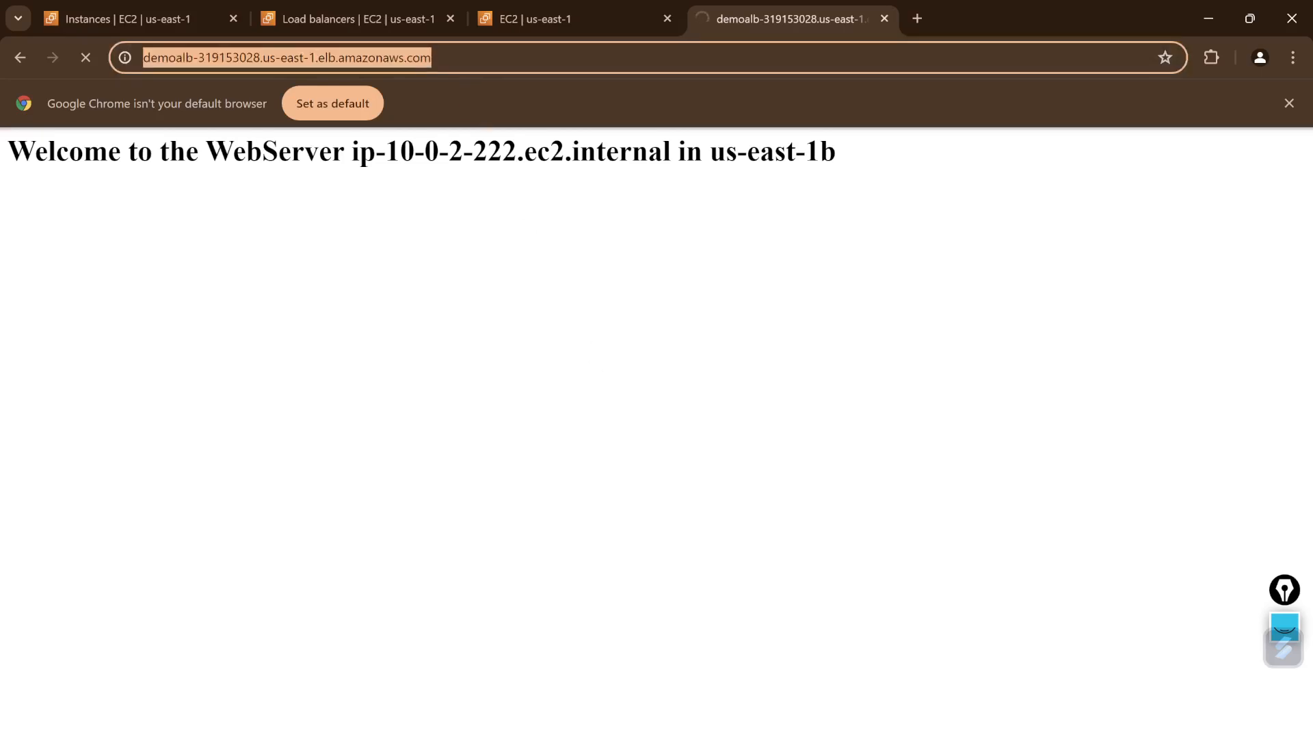
{"action": "key", "text": "Return"}
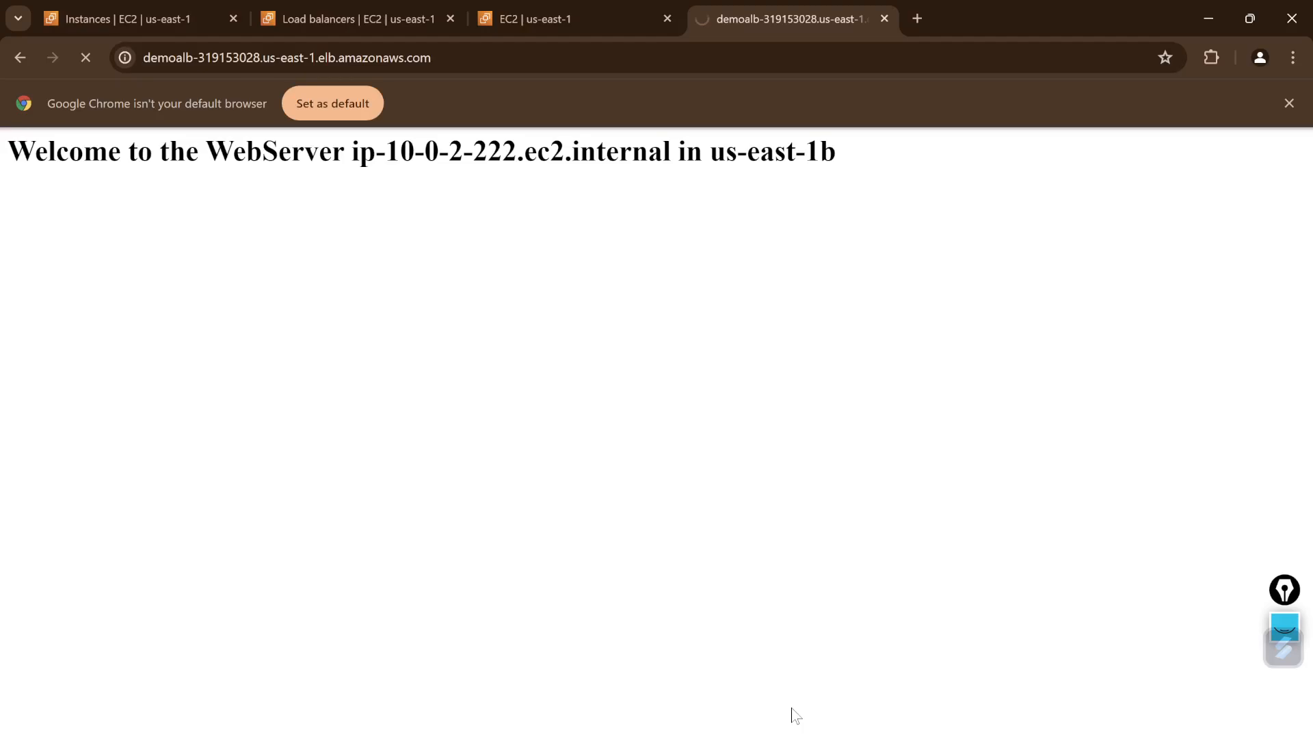
{"action": "key", "text": "F5"}
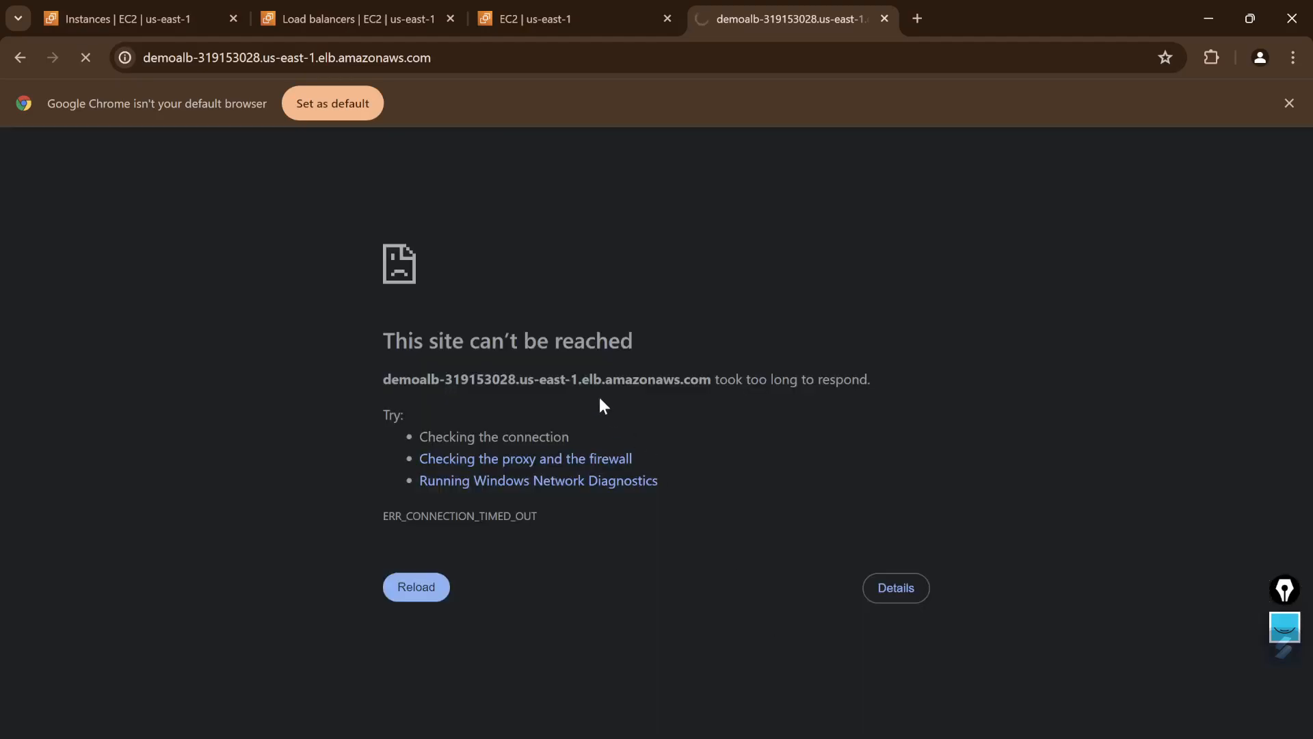